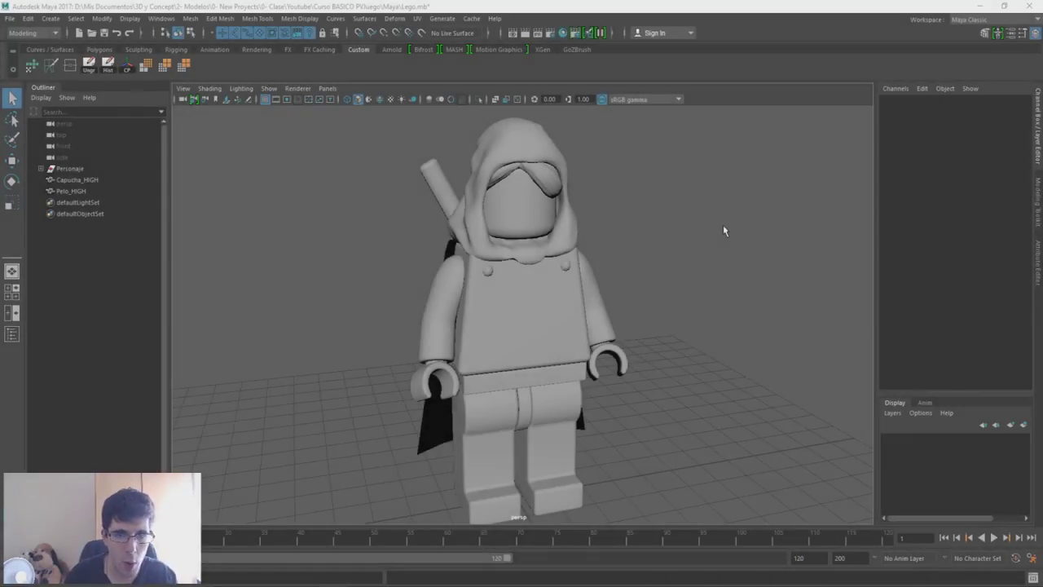
Step: Orbit behind the character and click through the hood, hair and body meshes to inspect them
{"action": "mouse_move", "coordinate": [715, 228]}
{"action": "left_mouse_down", "text": "alt"}
{"action": "mouse_move", "coordinate": [552, 145]}
{"action": "mouse_move", "coordinate": [584, 185]}
{"action": "mouse_move", "coordinate": [628, 296]}
{"action": "mouse_move", "coordinate": [514, 307]}
{"action": "left_mouse_up", "text": "alt"}
{"action": "scroll", "coordinate": [628, 296], "scroll_direction": "up", "scroll_amount": 2}
{"action": "scroll", "coordinate": [514, 307], "scroll_direction": "up", "scroll_amount": 3}
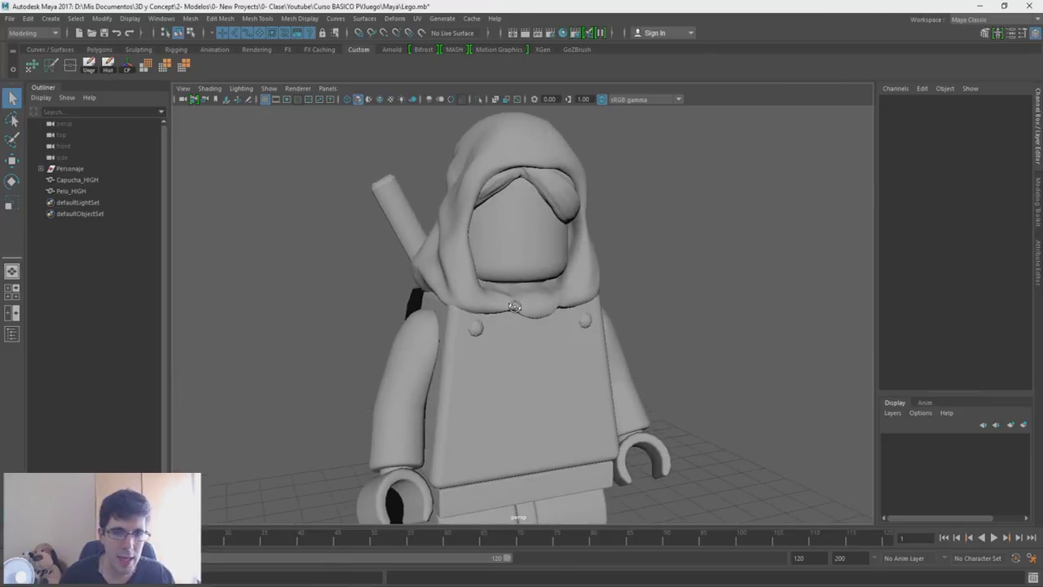
{"action": "left_click", "coordinate": [477, 167]}
{"action": "left_click", "coordinate": [546, 184]}
{"action": "left_click", "coordinate": [553, 191]}
{"action": "left_click", "coordinate": [556, 195]}
{"action": "left_click", "coordinate": [499, 292]}
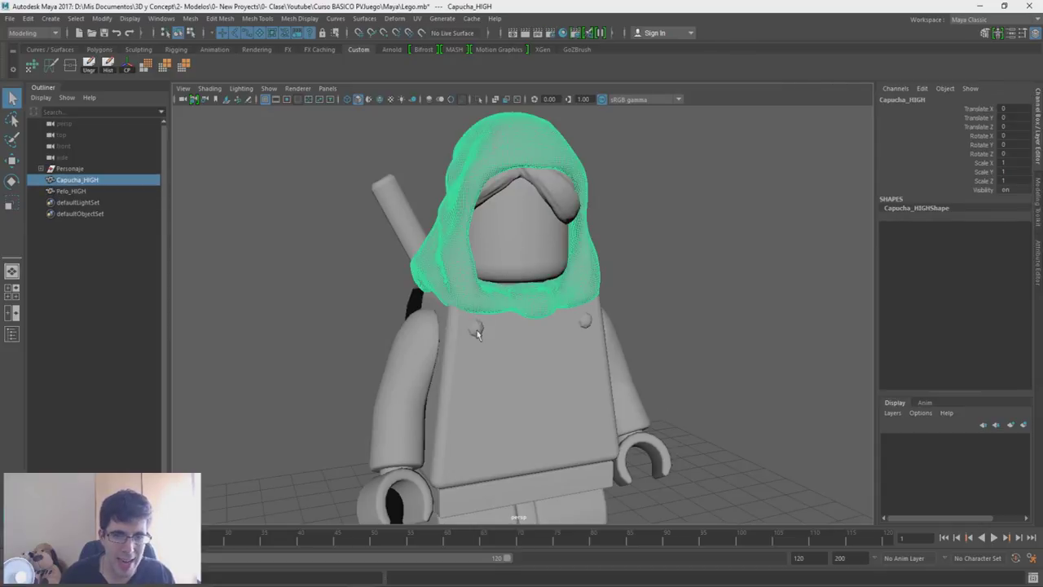
{"action": "left_click", "coordinate": [487, 363]}
Step: Orbit to higher and left-side views, selecting the hair and then the hood mesh
{"action": "scroll", "coordinate": [393, 487], "scroll_direction": "up", "scroll_amount": 3}
{"action": "scroll", "coordinate": [552, 265], "scroll_direction": "down", "scroll_amount": 4}
{"action": "mouse_move", "coordinate": [551, 265]}
{"action": "left_mouse_down", "text": "alt"}
{"action": "mouse_move", "coordinate": [542, 352]}
{"action": "mouse_move", "coordinate": [466, 270]}
{"action": "mouse_move", "coordinate": [478, 315]}
{"action": "mouse_move", "coordinate": [460, 340]}
{"action": "left_mouse_up", "text": "alt"}
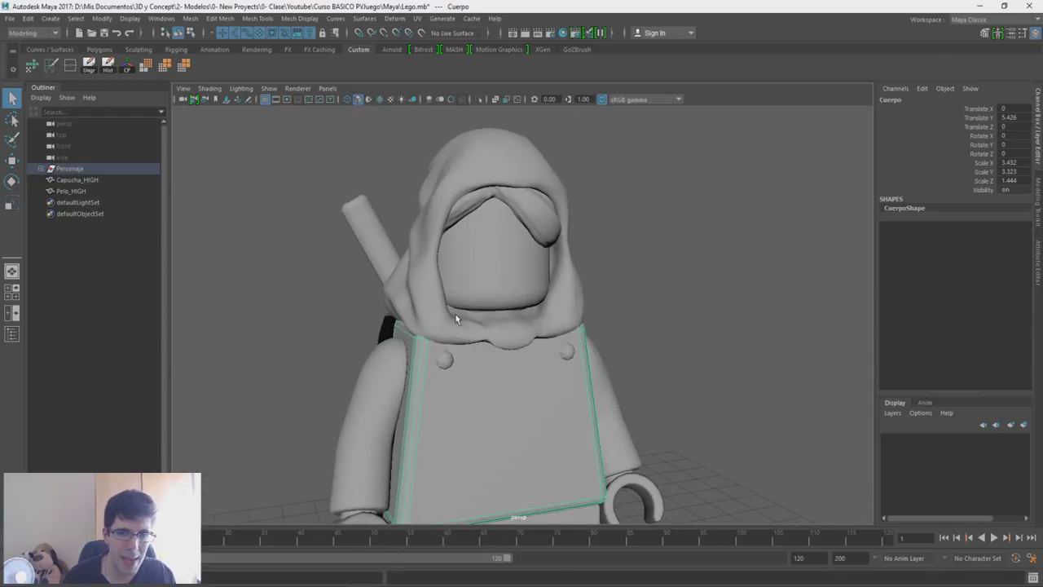
{"action": "left_click_drag", "start_coordinate": [451, 276], "coordinate": [459, 273], "text": "alt"}
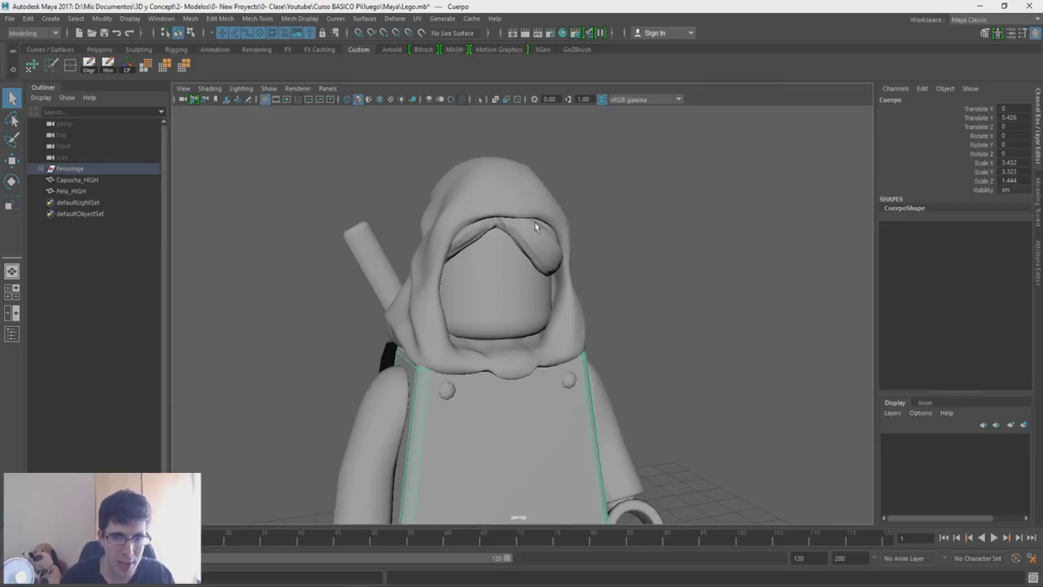
{"action": "left_click", "coordinate": [468, 233]}
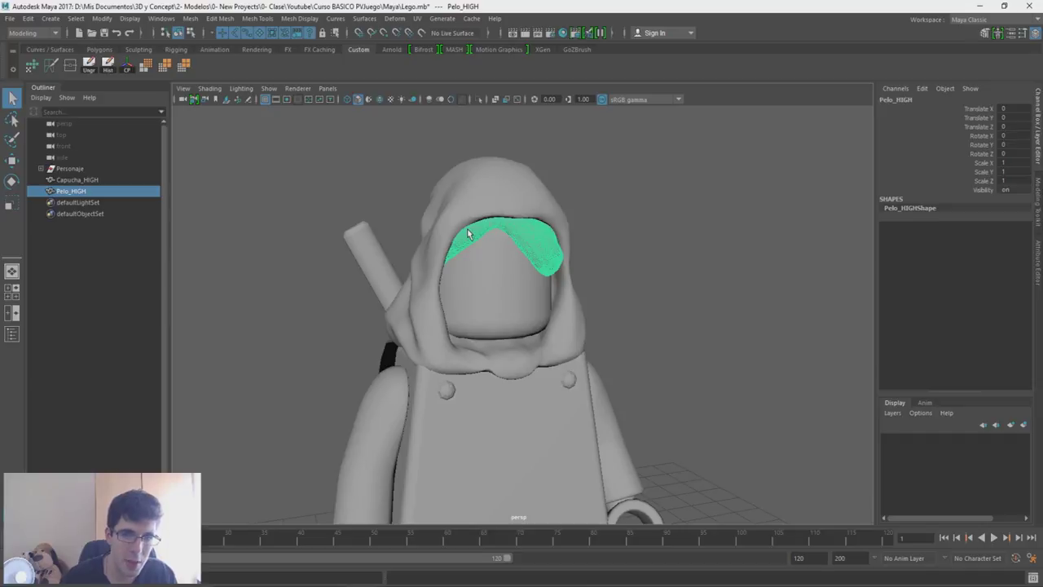
{"action": "left_click_drag", "start_coordinate": [468, 233], "coordinate": [552, 214], "text": "alt"}
{"action": "left_click", "coordinate": [512, 235]}
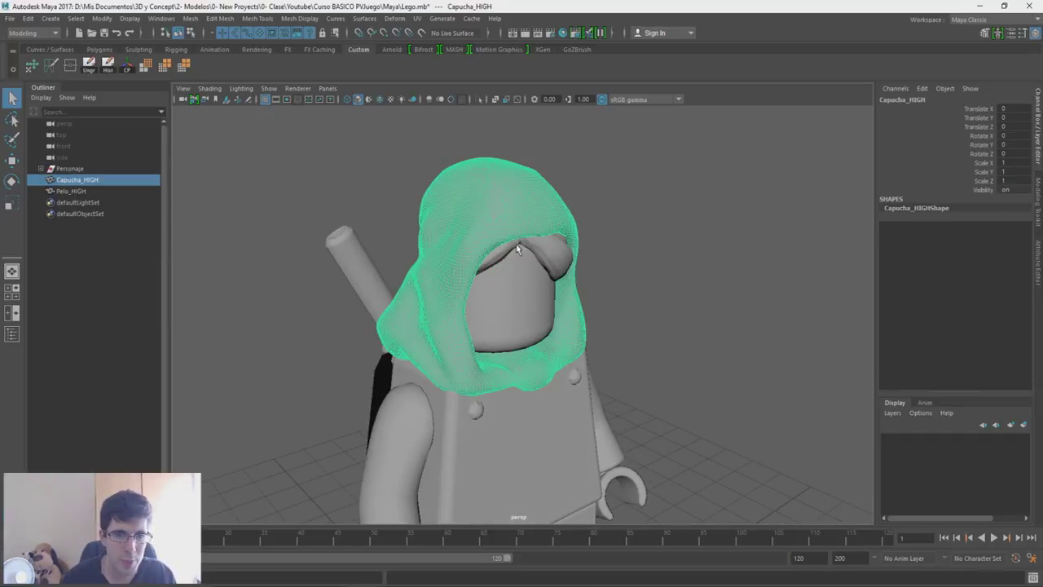
{"action": "left_click_drag", "start_coordinate": [388, 259], "coordinate": [204, 232], "text": "alt"}
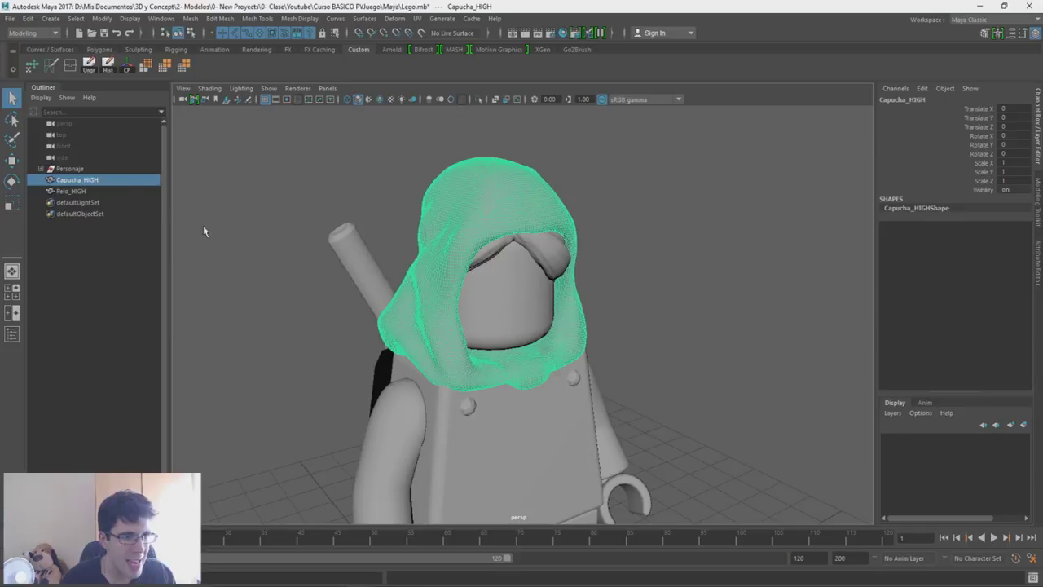
Step: Browse the Personaje group's parts in the Outliner, from Brazos down to Pelo_HIGH
{"action": "left_click", "coordinate": [41, 168]}
{"action": "left_click", "coordinate": [90, 181]}
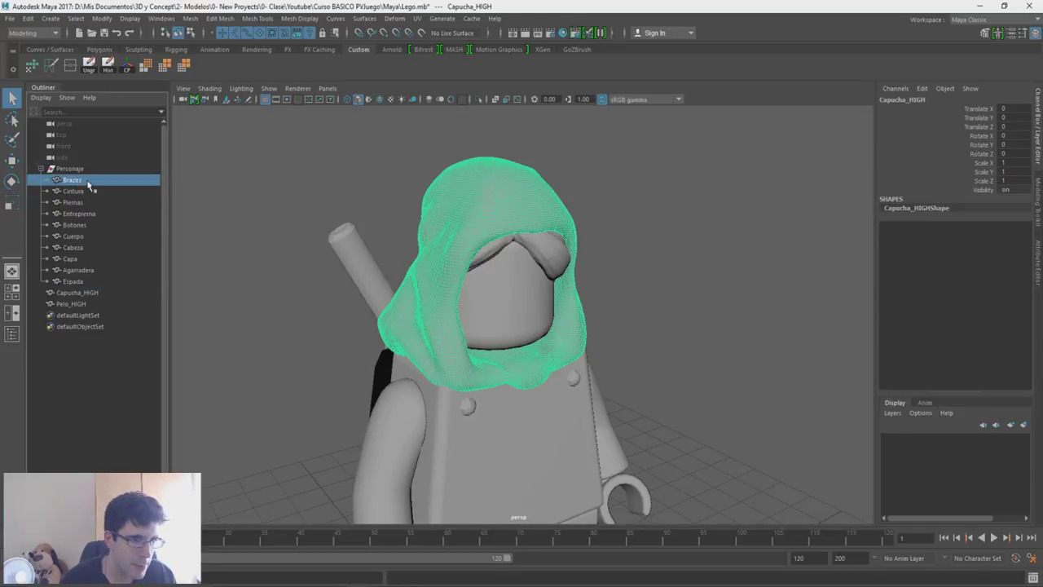
{"action": "key", "text": "Down"}
{"action": "key", "text": "Down"}
{"action": "key", "text": "Down"}
{"action": "key", "text": "Up"}
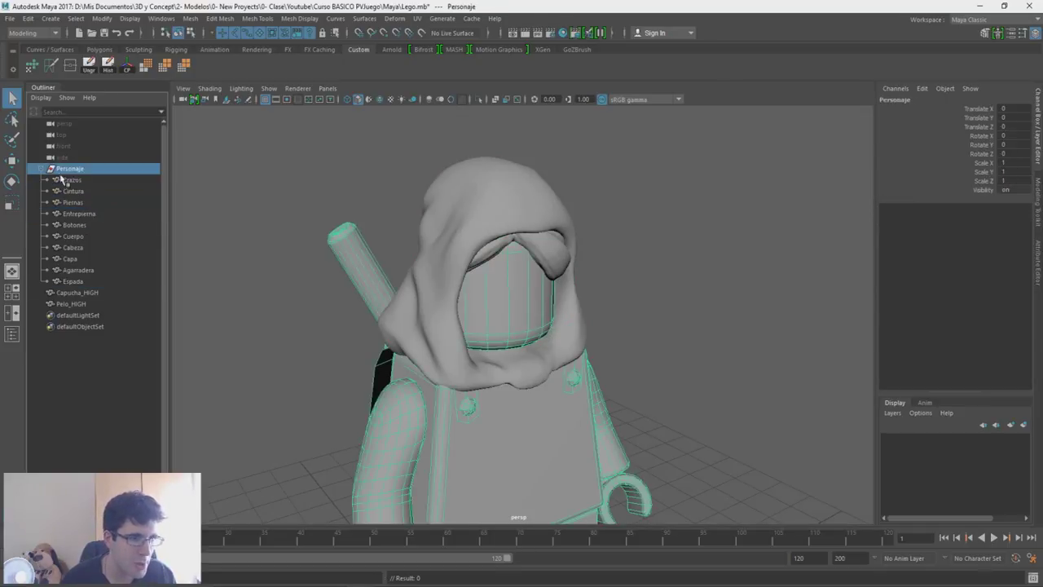
{"action": "left_click", "coordinate": [44, 168]}
{"action": "key", "text": "Down"}
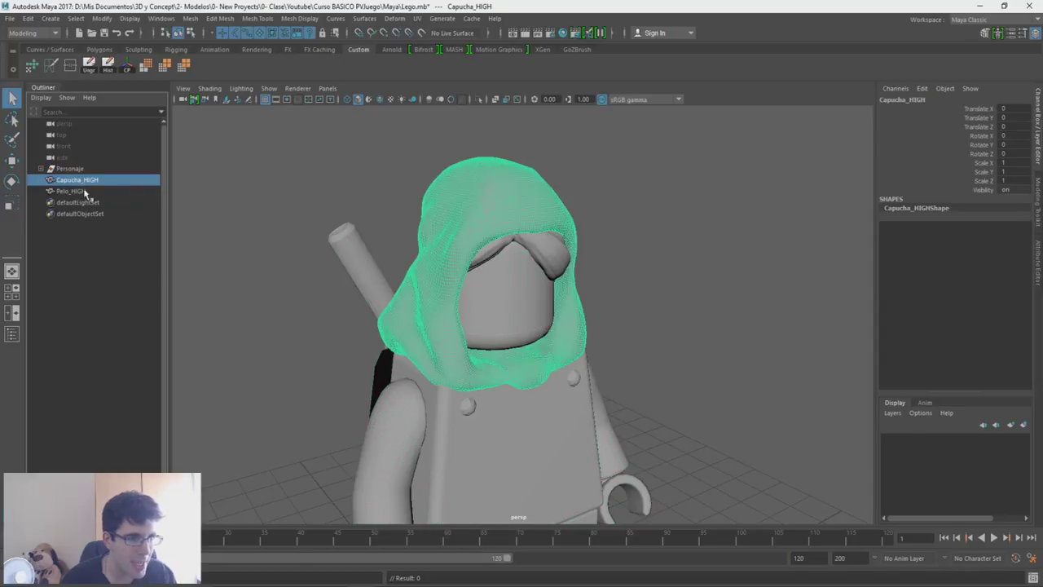
{"action": "key", "text": "Down"}
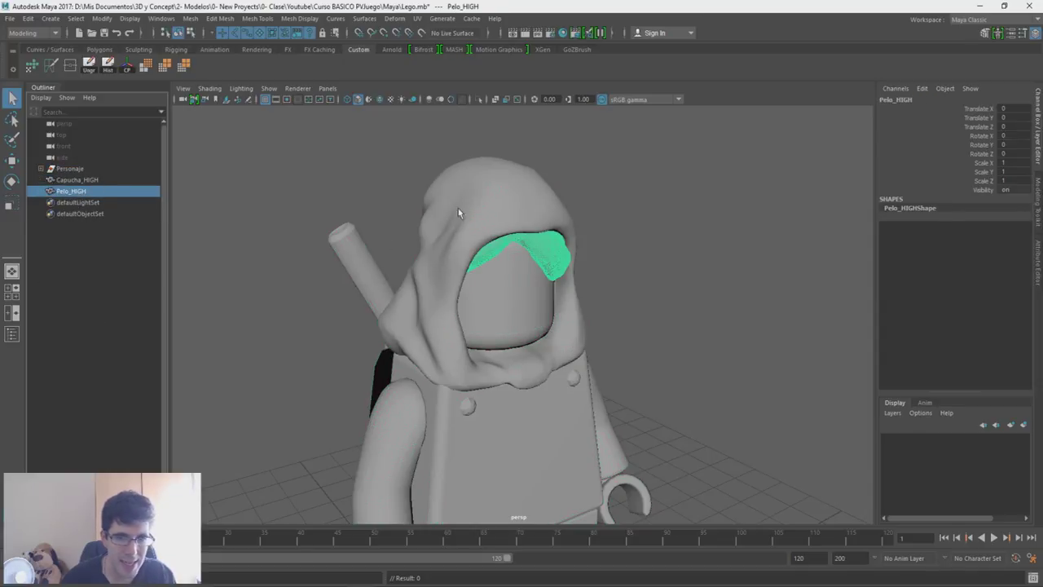
Step: Select Capucha_HIGH, isolate it with Ctrl+1, and turn it toward the camera
{"action": "mouse_move", "coordinate": [559, 220]}
{"action": "left_mouse_down", "text": "alt"}
{"action": "mouse_move", "coordinate": [526, 261]}
{"action": "mouse_move", "coordinate": [444, 293]}
{"action": "mouse_move", "coordinate": [420, 250]}
{"action": "left_mouse_up", "text": "alt"}
{"action": "left_click", "coordinate": [525, 261]}
{"action": "key", "text": "ctrl+1"}
{"action": "left_click_drag", "start_coordinate": [326, 122], "coordinate": [489, 134], "text": "alt"}
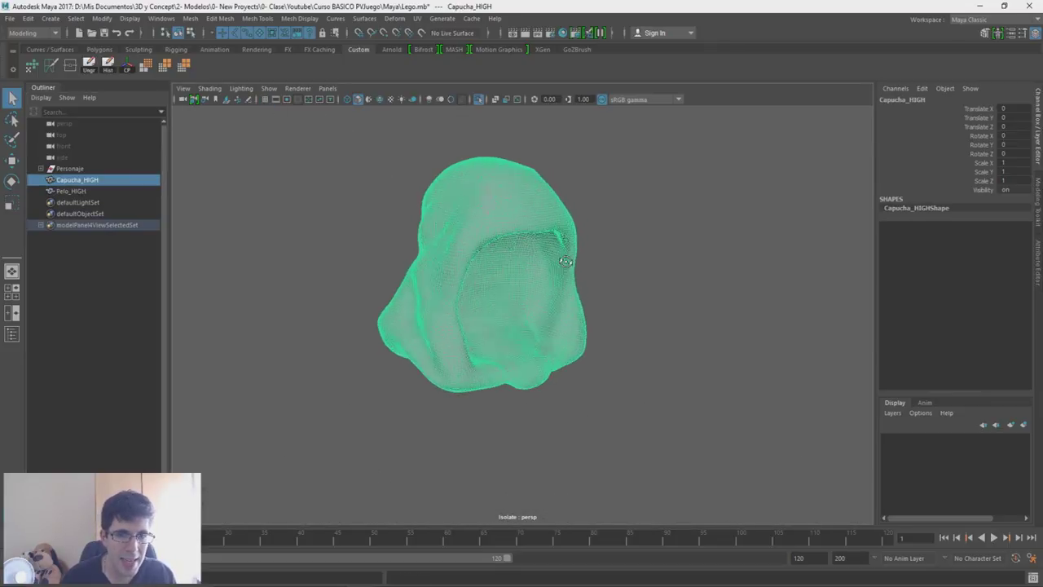
Step: Make Capucha_HIGH the live surface and activate Quad Draw from the Modeling Toolkit
{"action": "left_click", "coordinate": [422, 32]}
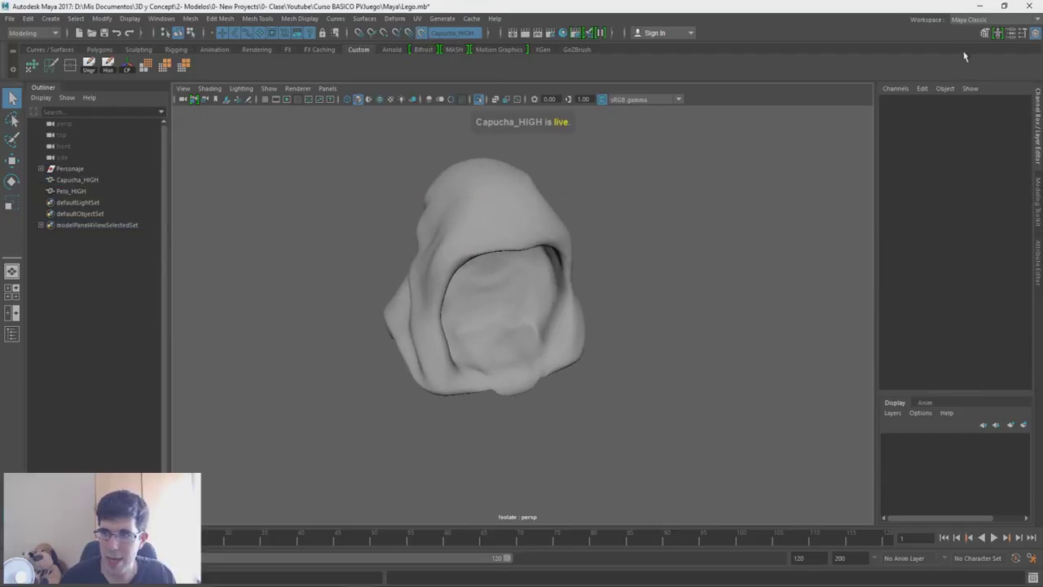
{"action": "left_click", "coordinate": [984, 33]}
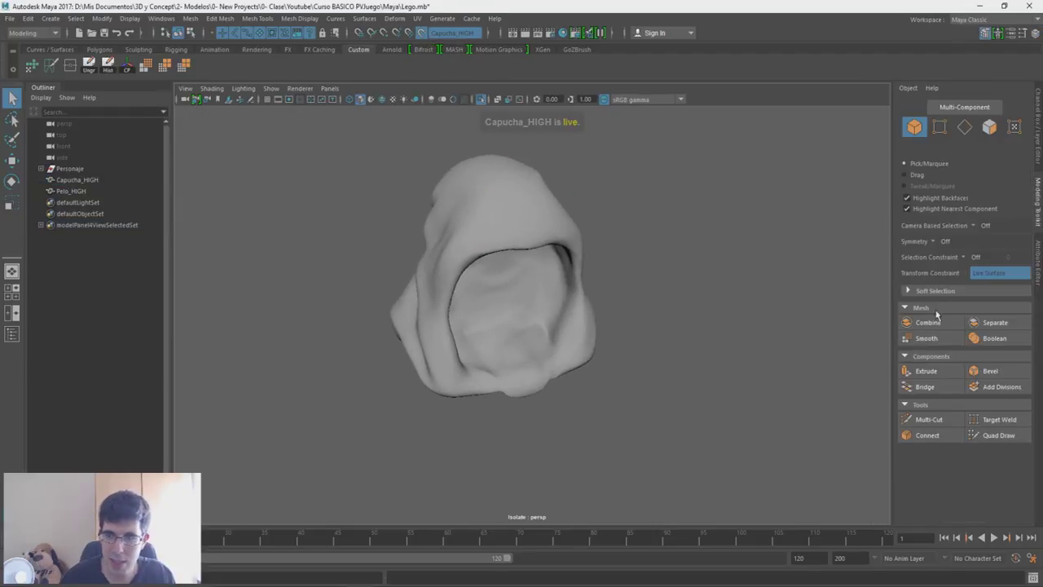
{"action": "left_click", "coordinate": [1002, 440]}
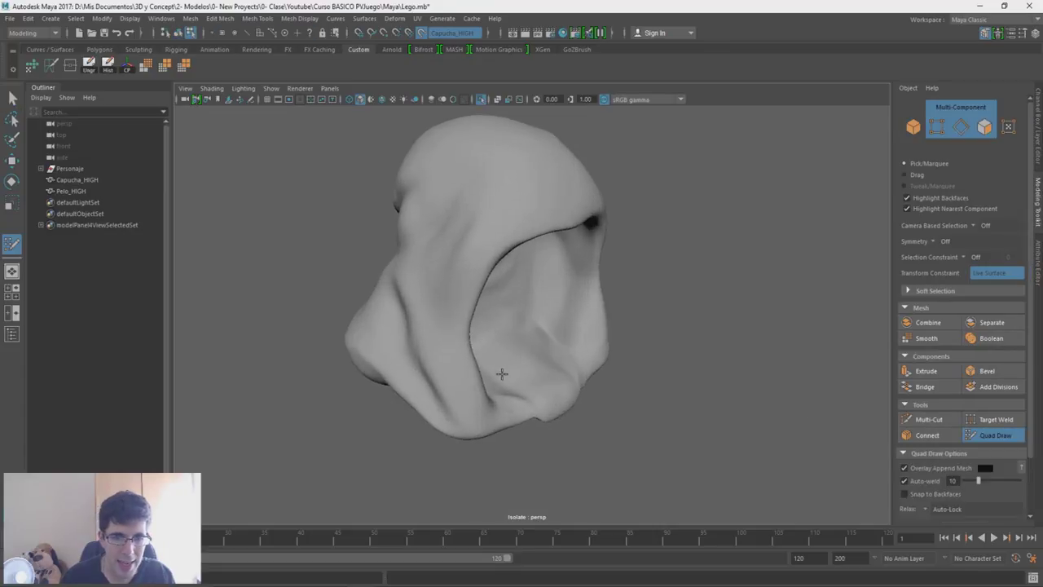
Step: Zoom in on the hood's lower front rim and draw the first two side-by-side quads there
{"action": "left_click_drag", "start_coordinate": [487, 311], "coordinate": [500, 372], "text": "alt"}
{"action": "right_click_drag", "start_coordinate": [489, 226], "coordinate": [473, 261], "text": "alt"}
{"action": "mouse_move", "coordinate": [473, 261]}
{"action": "left_mouse_down", "text": "alt"}
{"action": "mouse_move", "coordinate": [506, 404]}
{"action": "mouse_move", "coordinate": [541, 342]}
{"action": "left_mouse_up", "text": "alt"}
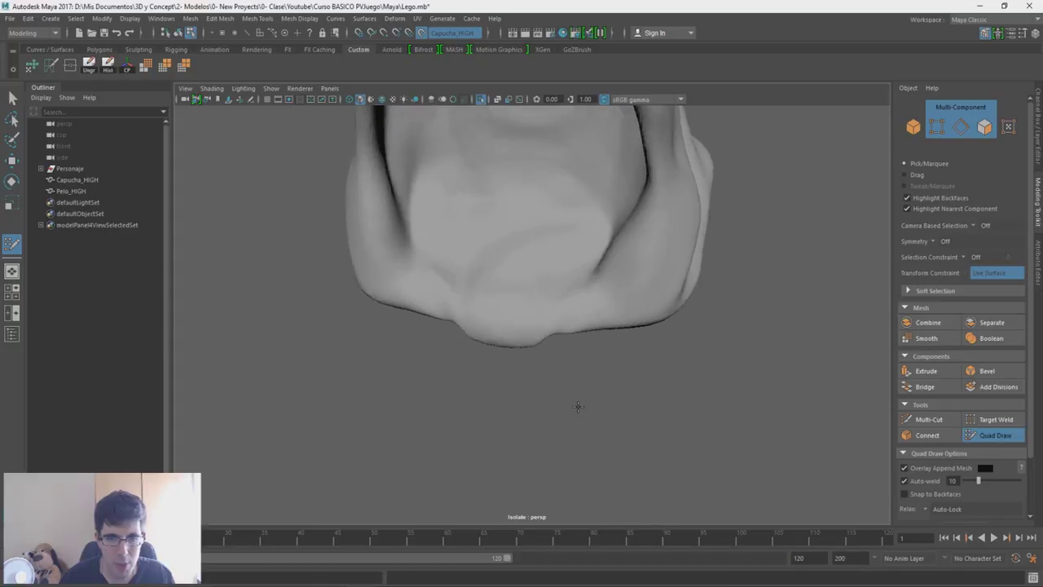
{"action": "left_click_drag", "start_coordinate": [511, 305], "coordinate": [502, 325], "text": "alt"}
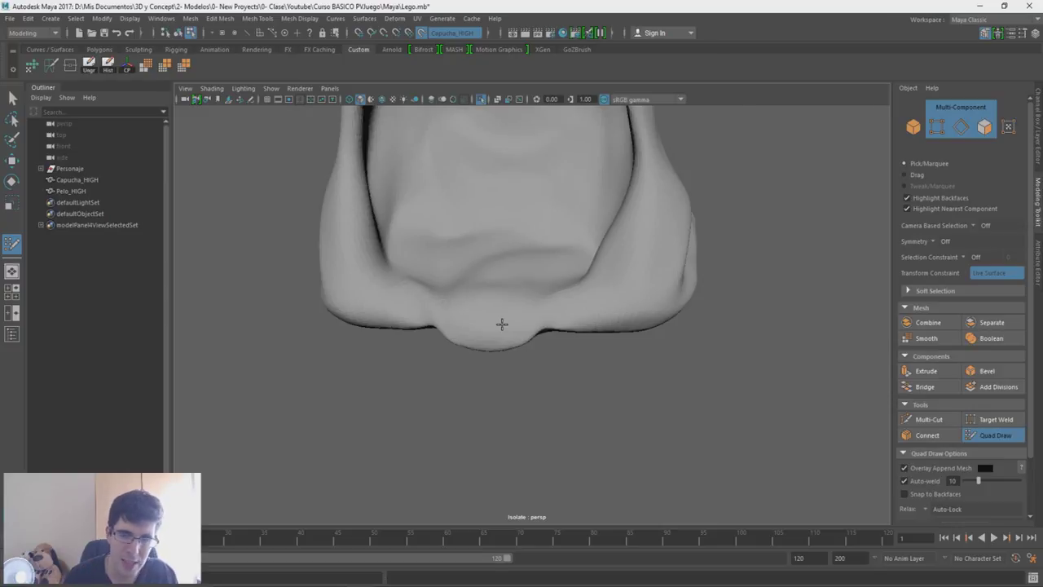
{"action": "left_click", "coordinate": [491, 303]}
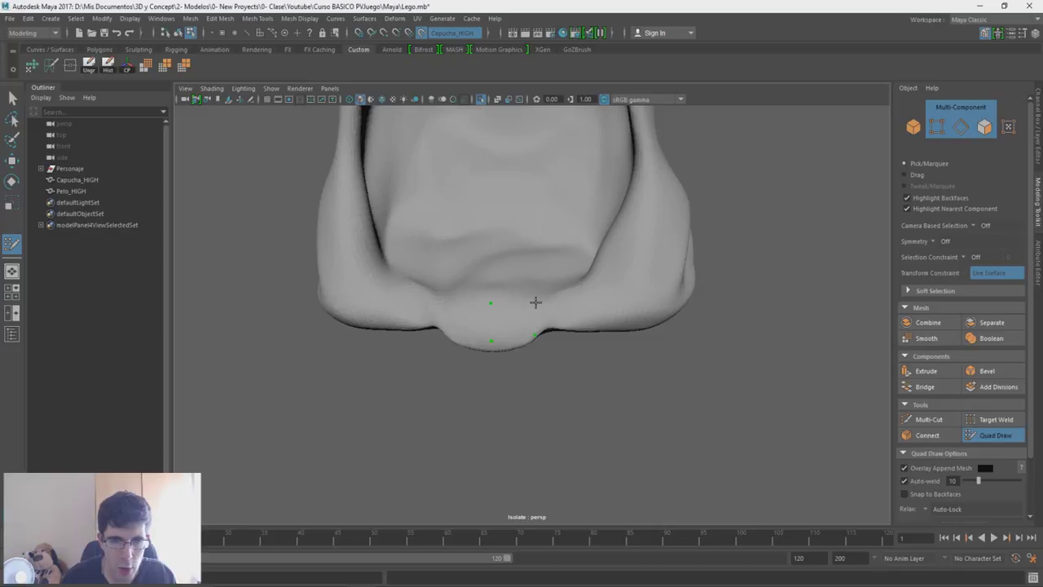
{"action": "left_click", "coordinate": [515, 312], "text": "shift"}
{"action": "left_click", "coordinate": [584, 324]}
{"action": "left_click", "coordinate": [571, 314], "text": "shift"}
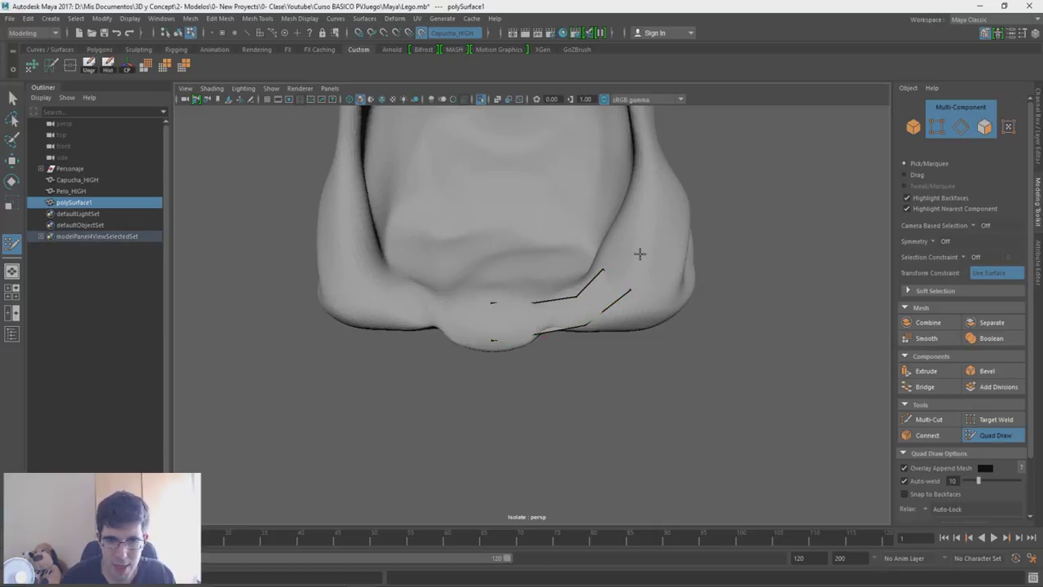
Step: Fill quads up the rim's side and along the face opening, deleting one stray quad
{"action": "left_click_drag", "start_coordinate": [640, 252], "coordinate": [600, 296], "text": "alt"}
{"action": "left_click", "coordinate": [584, 322], "text": "shift"}
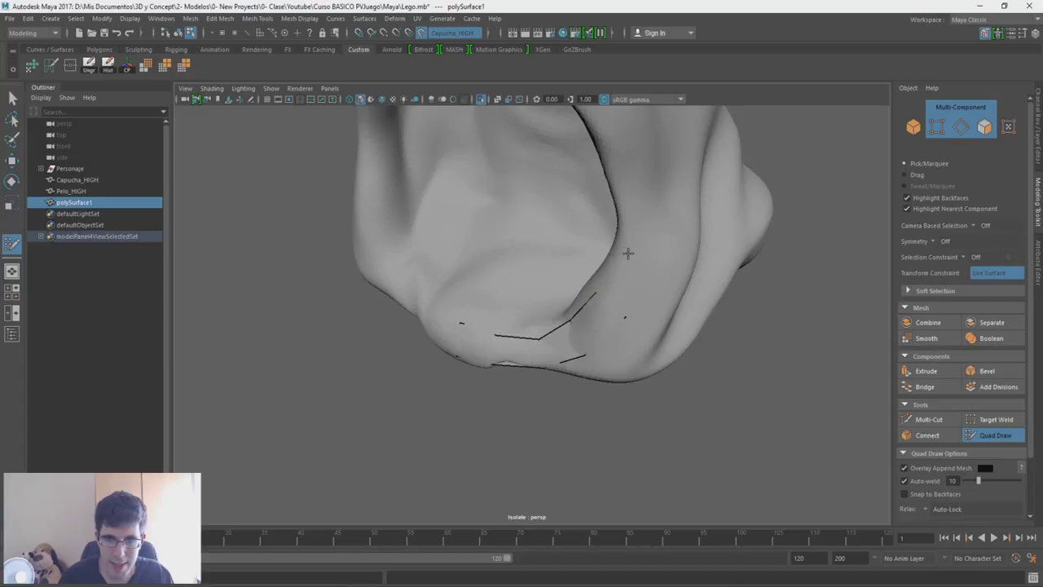
{"action": "left_click_drag", "start_coordinate": [641, 269], "coordinate": [591, 278], "text": "alt"}
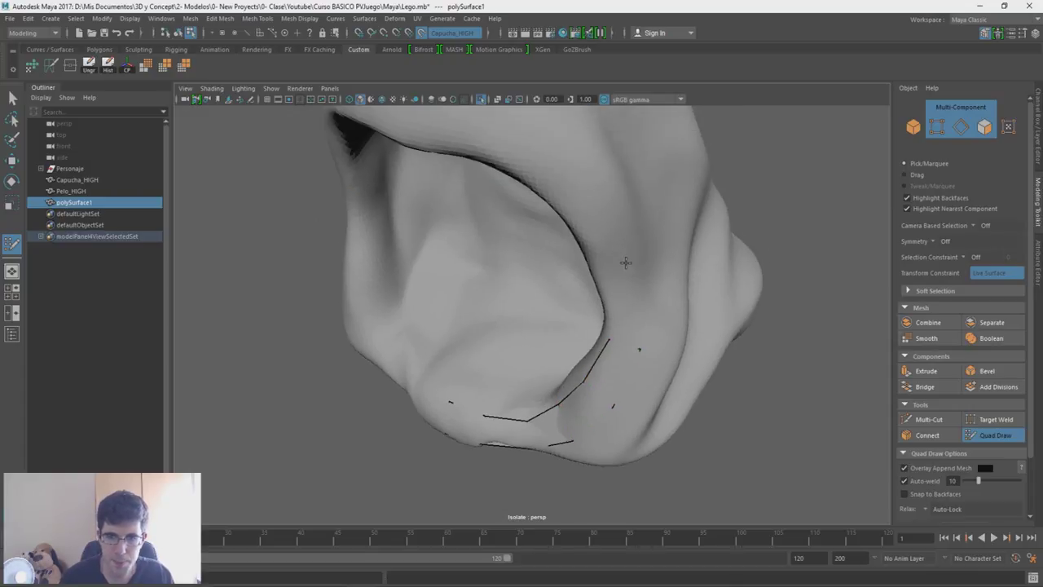
{"action": "left_click", "coordinate": [613, 281], "text": "shift"}
{"action": "left_click", "coordinate": [594, 209]}
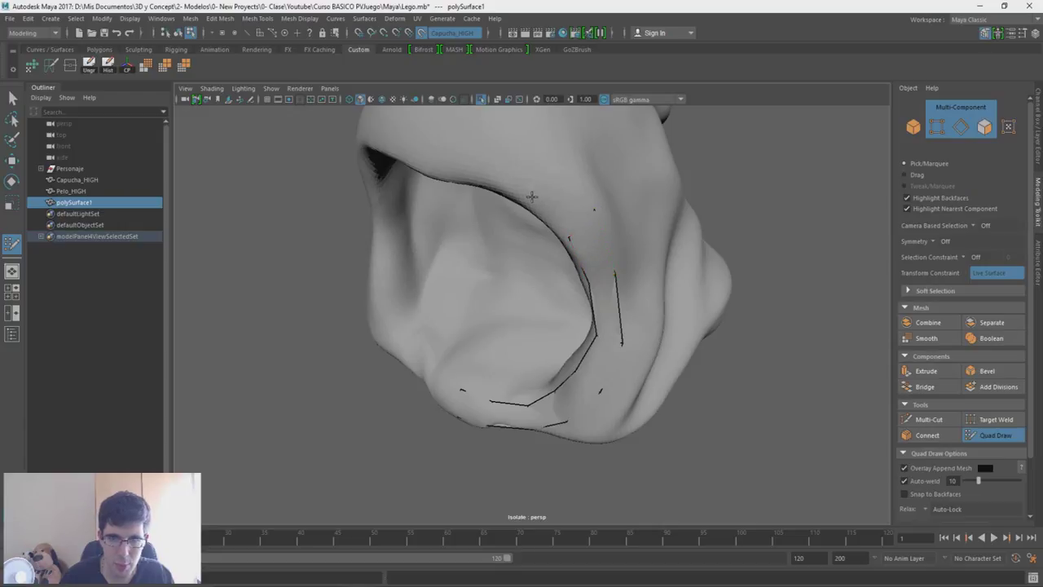
{"action": "left_click", "coordinate": [554, 162]}
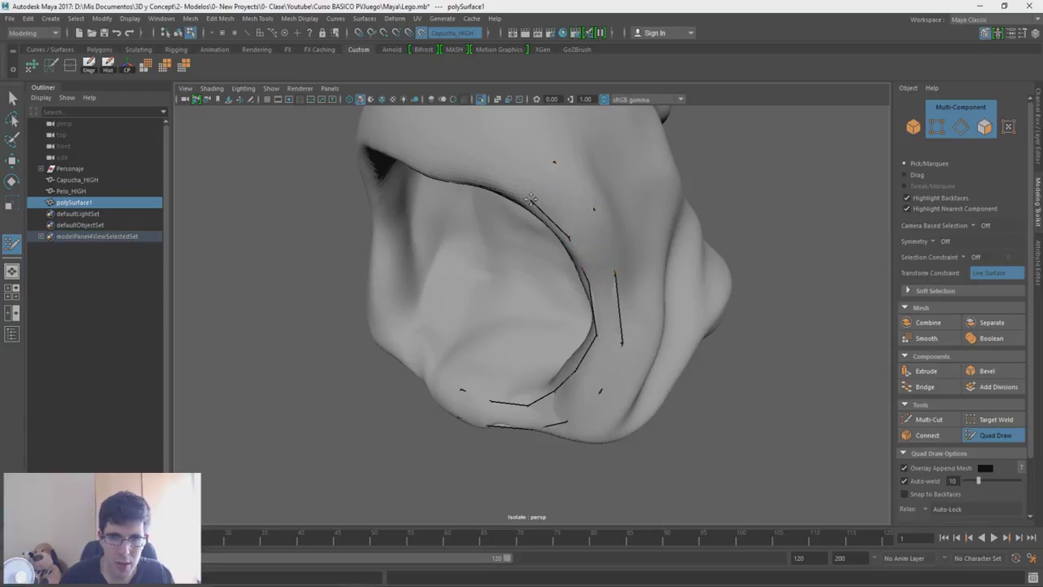
{"action": "mouse_move", "coordinate": [502, 154]}
{"action": "left_mouse_down", "text": "alt"}
{"action": "mouse_move", "coordinate": [562, 175]}
{"action": "mouse_move", "coordinate": [484, 220]}
{"action": "left_mouse_up", "text": "alt"}
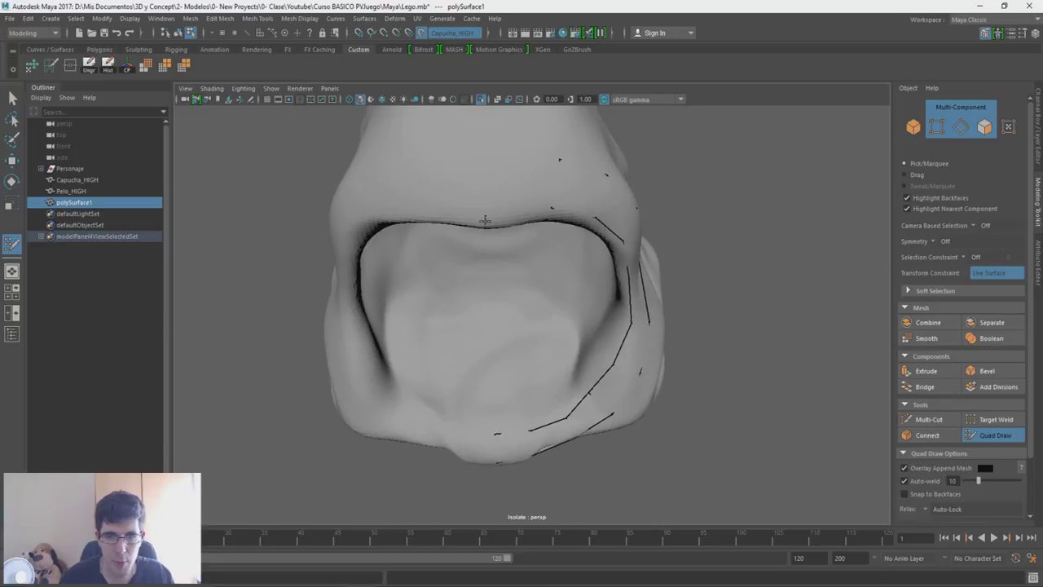
{"action": "left_click", "coordinate": [488, 168], "text": "ctrl+shift"}
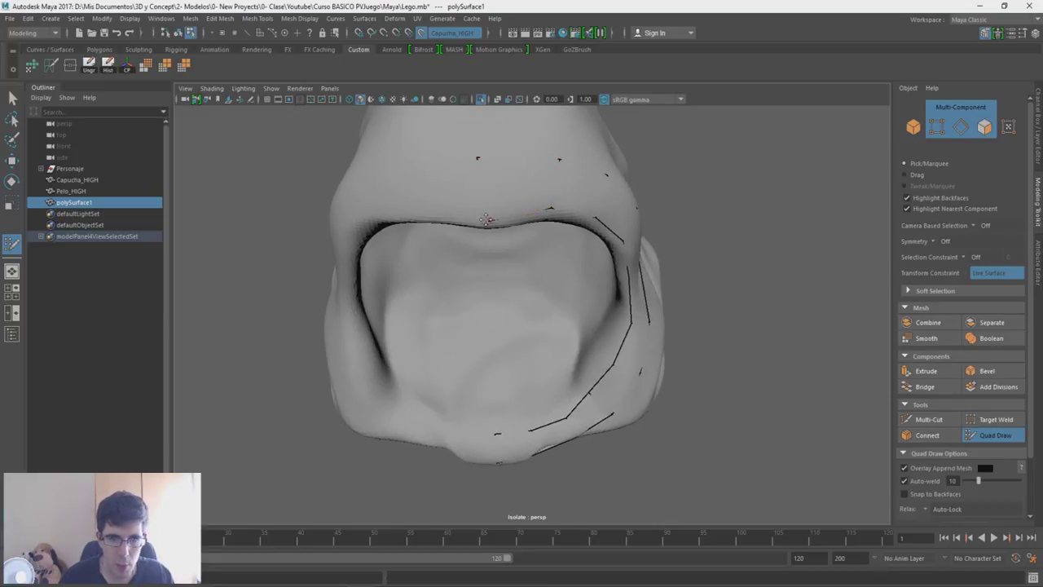
Step: Extend and reshape the drawn edge along the hood's lower rim, then check the rounded front
{"action": "mouse_move", "coordinate": [490, 169]}
{"action": "left_mouse_down", "text": "alt"}
{"action": "mouse_move", "coordinate": [482, 188]}
{"action": "mouse_move", "coordinate": [500, 280]}
{"action": "mouse_move", "coordinate": [513, 277]}
{"action": "mouse_move", "coordinate": [510, 245]}
{"action": "left_mouse_up", "text": "alt"}
{"action": "scroll", "coordinate": [454, 429], "scroll_direction": "up", "scroll_amount": 3}
{"action": "left_click_drag", "start_coordinate": [469, 372], "coordinate": [462, 367]}
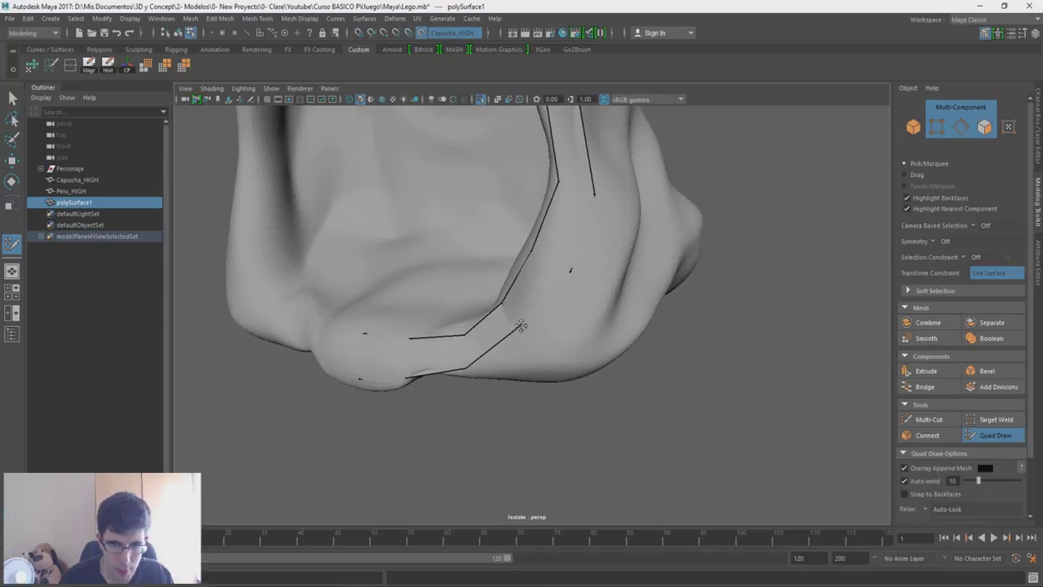
{"action": "left_click_drag", "start_coordinate": [529, 333], "coordinate": [525, 326]}
{"action": "left_click_drag", "start_coordinate": [554, 289], "coordinate": [438, 347], "text": "alt"}
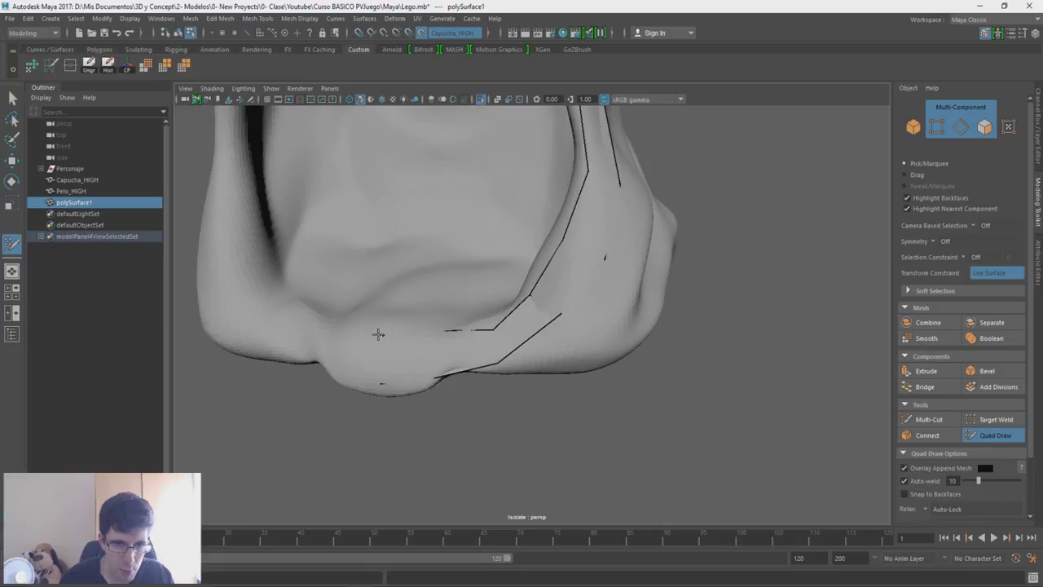
{"action": "mouse_move", "coordinate": [386, 335]}
{"action": "left_mouse_down", "text": "alt"}
{"action": "mouse_move", "coordinate": [422, 343]}
{"action": "mouse_move", "coordinate": [457, 327]}
{"action": "mouse_move", "coordinate": [463, 376]}
{"action": "left_mouse_up", "text": "alt"}
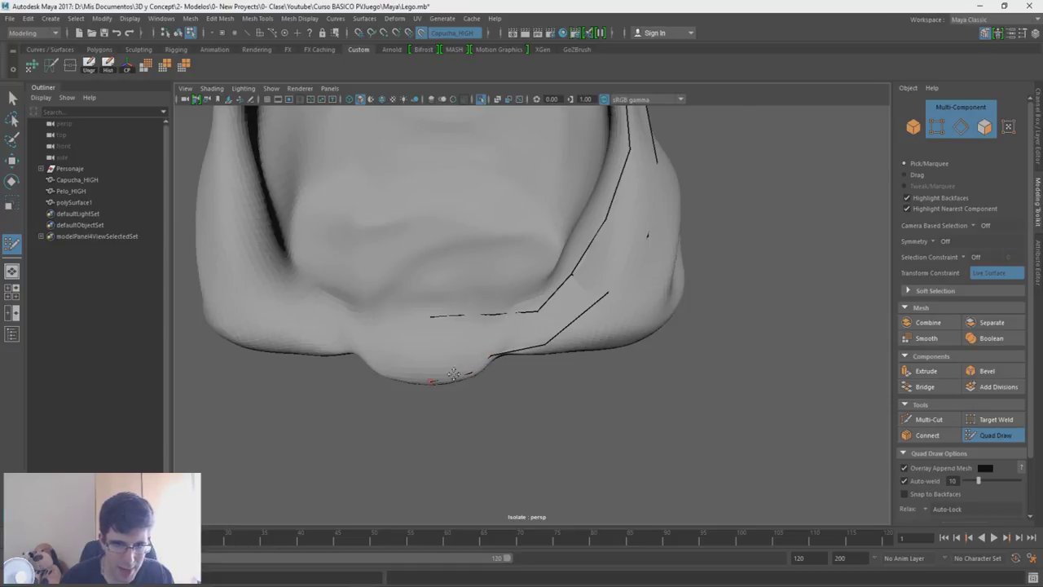
{"action": "left_click_drag", "start_coordinate": [430, 379], "coordinate": [502, 226], "text": "alt"}
{"action": "mouse_move", "coordinate": [492, 273]}
{"action": "left_mouse_down", "text": "alt"}
{"action": "mouse_move", "coordinate": [566, 426]}
{"action": "mouse_move", "coordinate": [543, 410]}
{"action": "mouse_move", "coordinate": [532, 441]}
{"action": "mouse_move", "coordinate": [508, 398]}
{"action": "mouse_move", "coordinate": [513, 306]}
{"action": "left_mouse_up", "text": "alt"}
{"action": "left_click_drag", "start_coordinate": [459, 331], "coordinate": [441, 287], "text": "alt"}
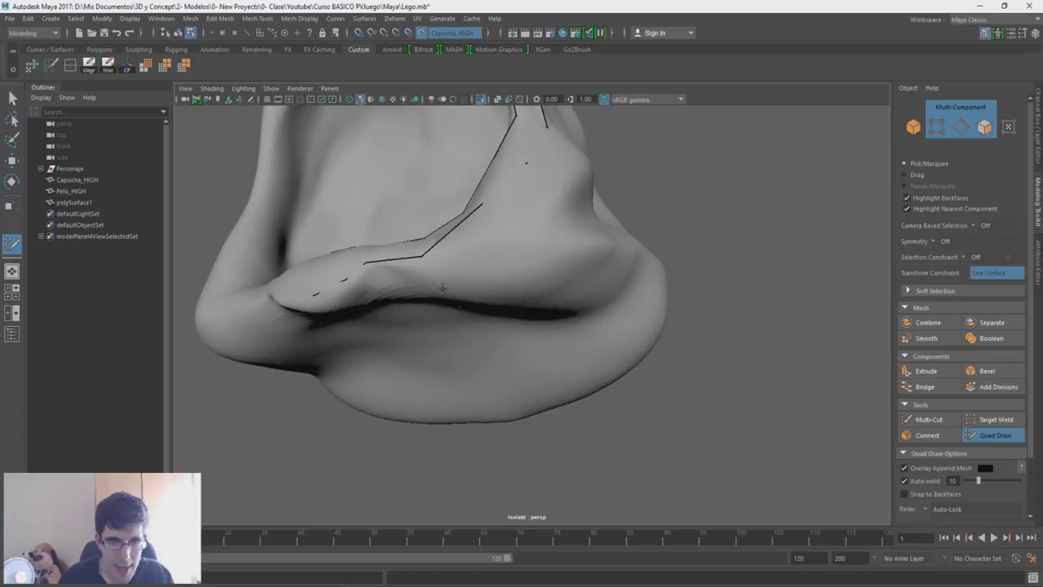
Step: Fill a cluster of quads along the fold beneath the hood's front rim, orbiting to check them
{"action": "left_click", "coordinate": [404, 277], "text": "shift"}
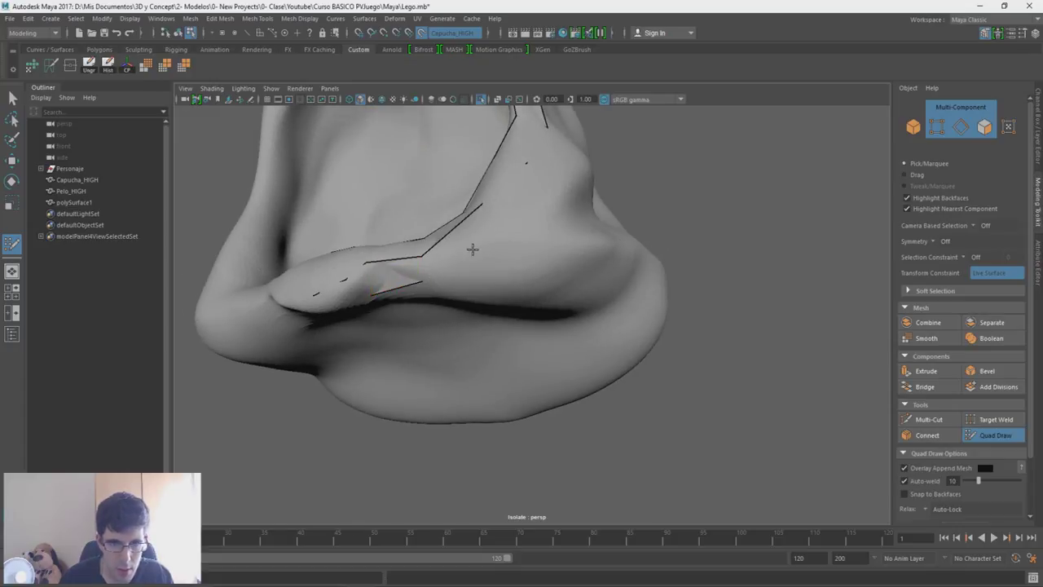
{"action": "left_click", "coordinate": [456, 252], "text": "shift"}
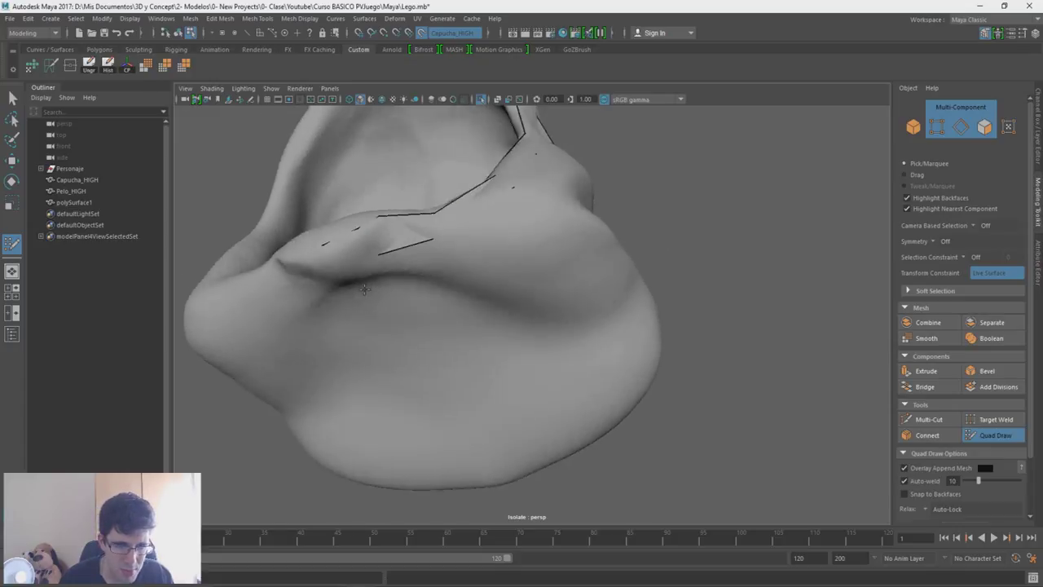
{"action": "left_click_drag", "start_coordinate": [366, 298], "coordinate": [368, 257], "text": "alt"}
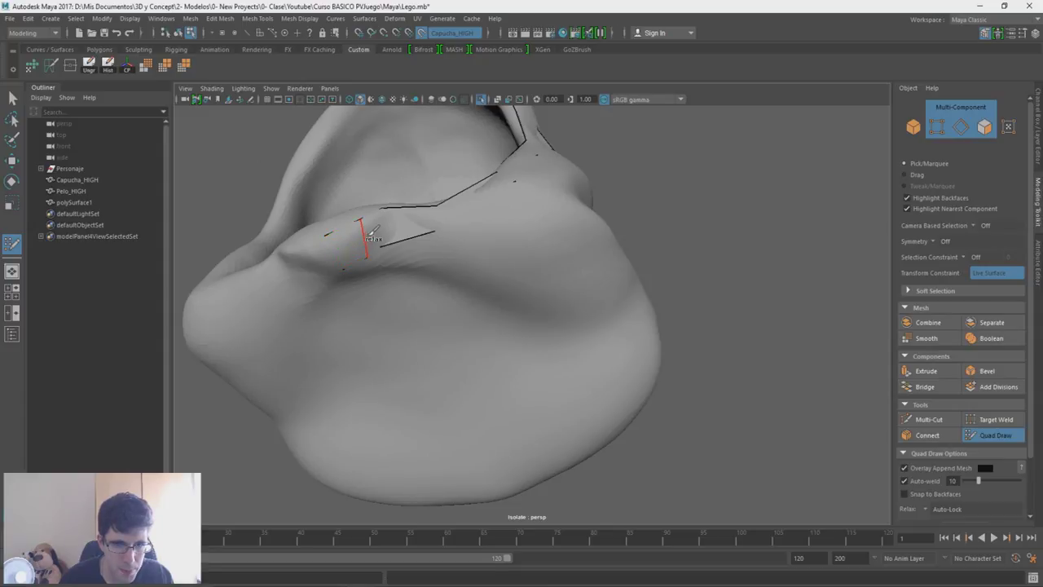
{"action": "left_click", "coordinate": [376, 250], "text": "shift"}
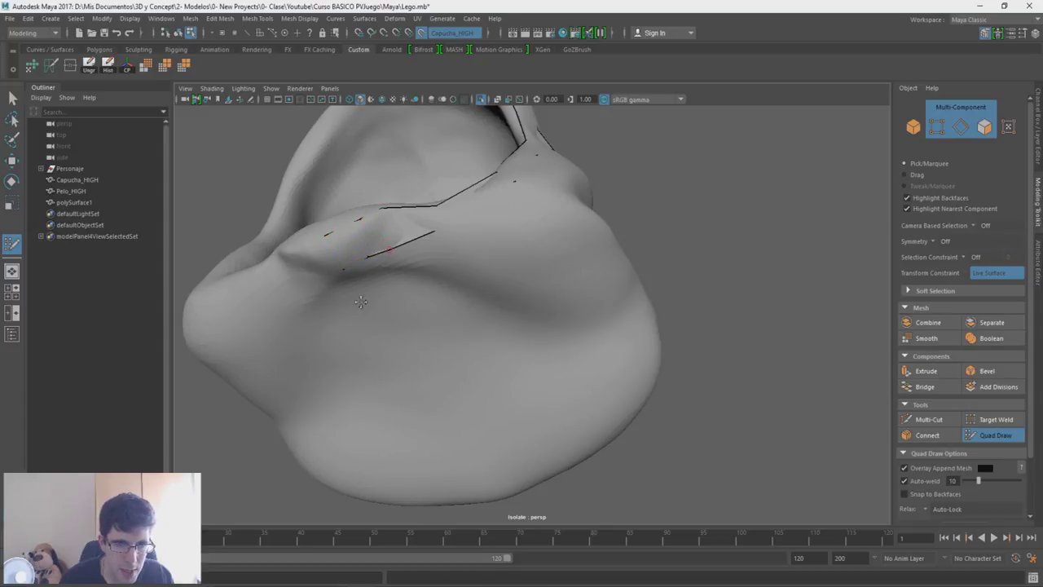
{"action": "left_click", "coordinate": [366, 285], "text": "shift"}
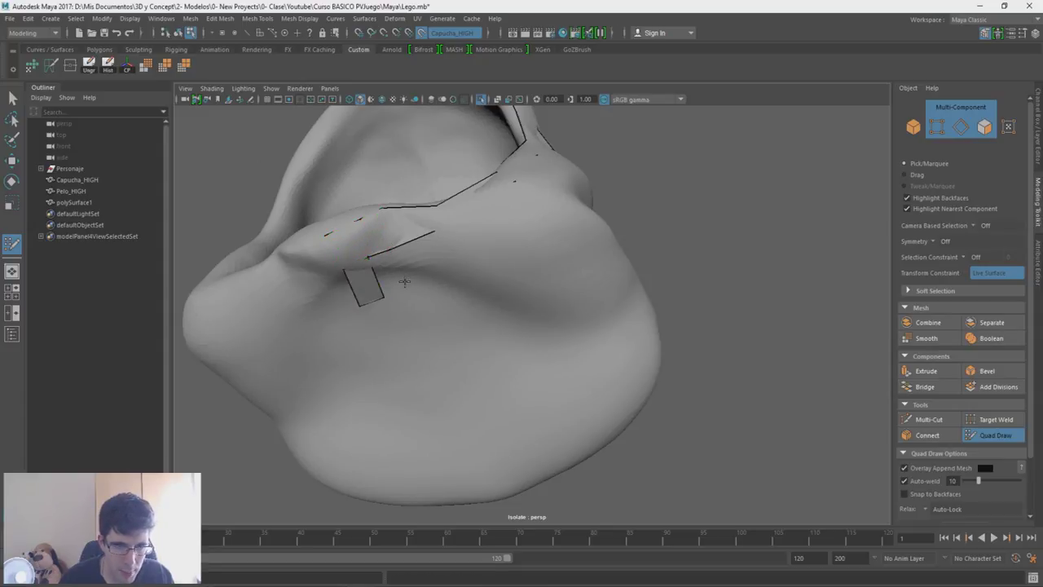
{"action": "left_click", "coordinate": [395, 281], "text": "shift"}
{"action": "left_click", "coordinate": [440, 272], "text": "shift"}
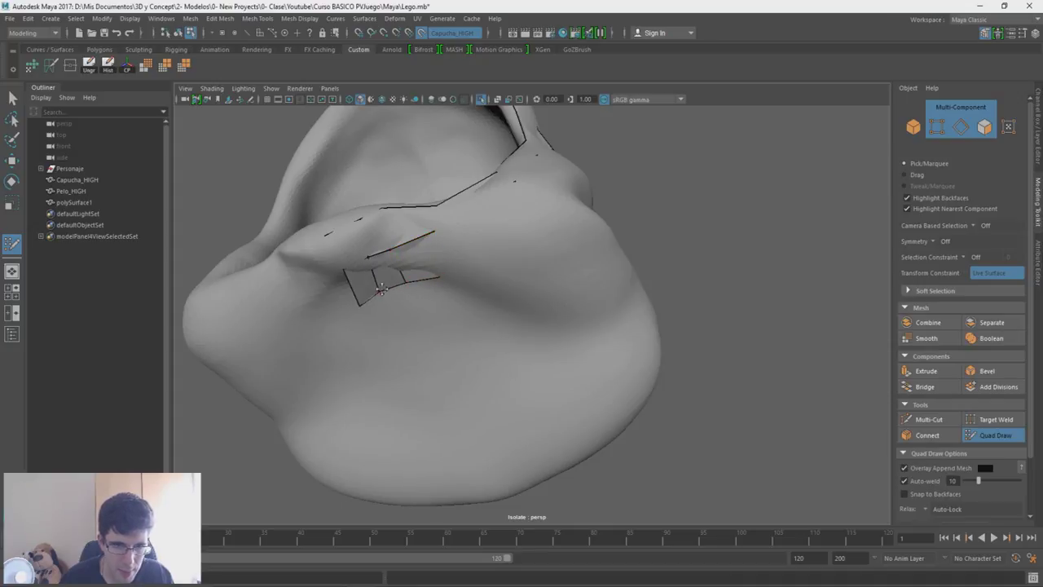
{"action": "left_click_drag", "start_coordinate": [388, 293], "coordinate": [374, 251], "text": "alt"}
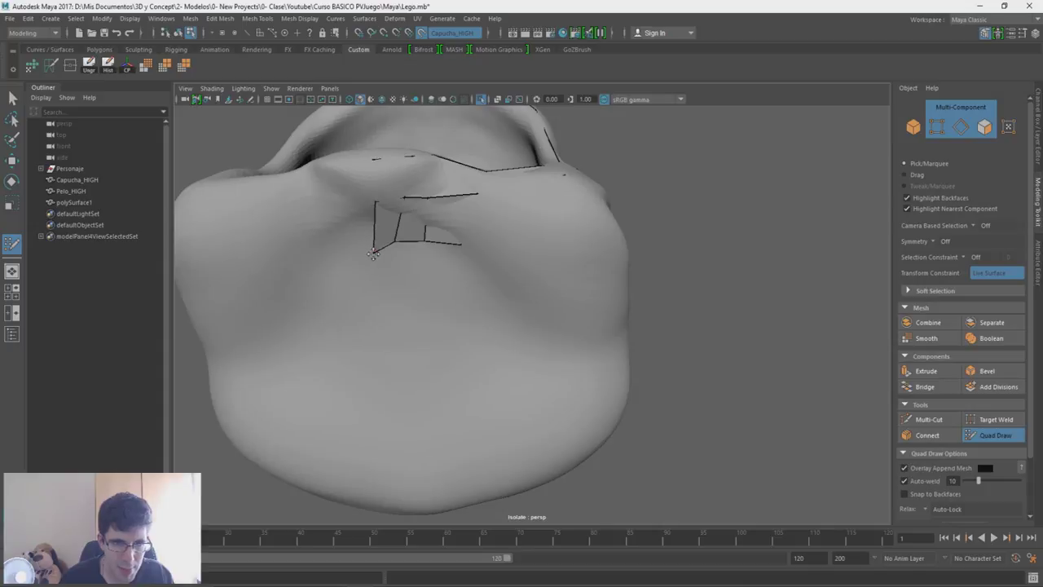
{"action": "left_click_drag", "start_coordinate": [439, 216], "coordinate": [418, 256], "text": "alt"}
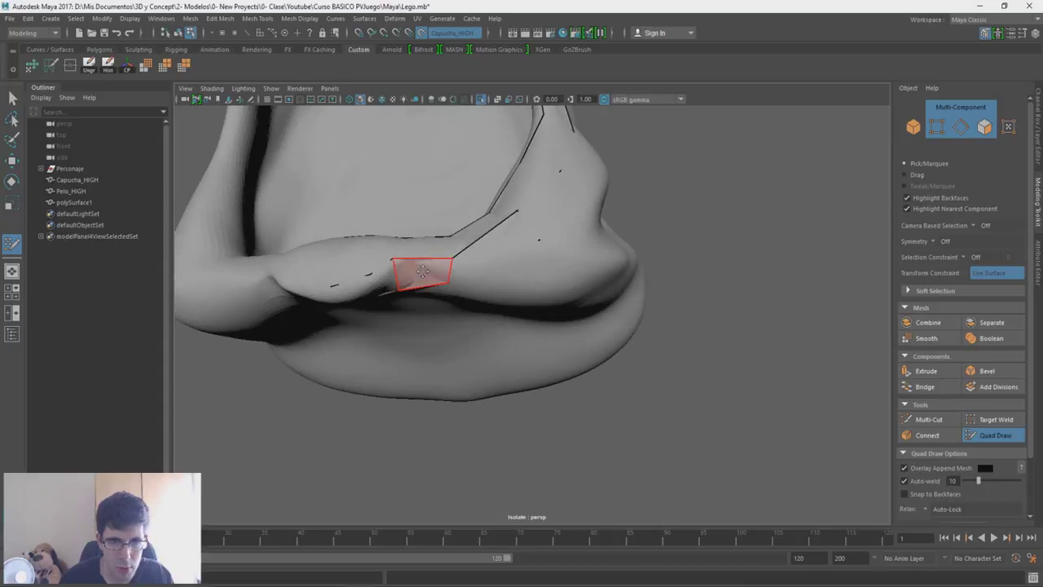
{"action": "mouse_move", "coordinate": [478, 272]}
{"action": "left_mouse_down", "text": "alt"}
{"action": "mouse_move", "coordinate": [475, 188]}
{"action": "mouse_move", "coordinate": [500, 269]}
{"action": "left_mouse_up", "text": "alt"}
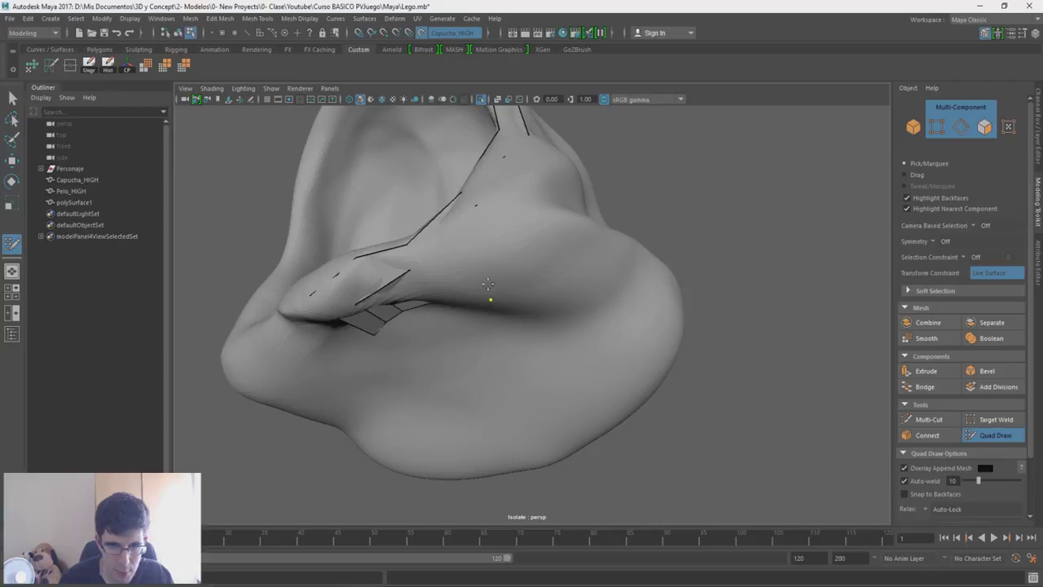
Step: Place two dots on the hood underside, fill a quad from them, and nudge its end vertex up
{"action": "mouse_move", "coordinate": [456, 284]}
{"action": "left_mouse_down", "text": "alt"}
{"action": "mouse_move", "coordinate": [496, 272]}
{"action": "mouse_move", "coordinate": [489, 246]}
{"action": "mouse_move", "coordinate": [479, 254]}
{"action": "left_mouse_up", "text": "alt"}
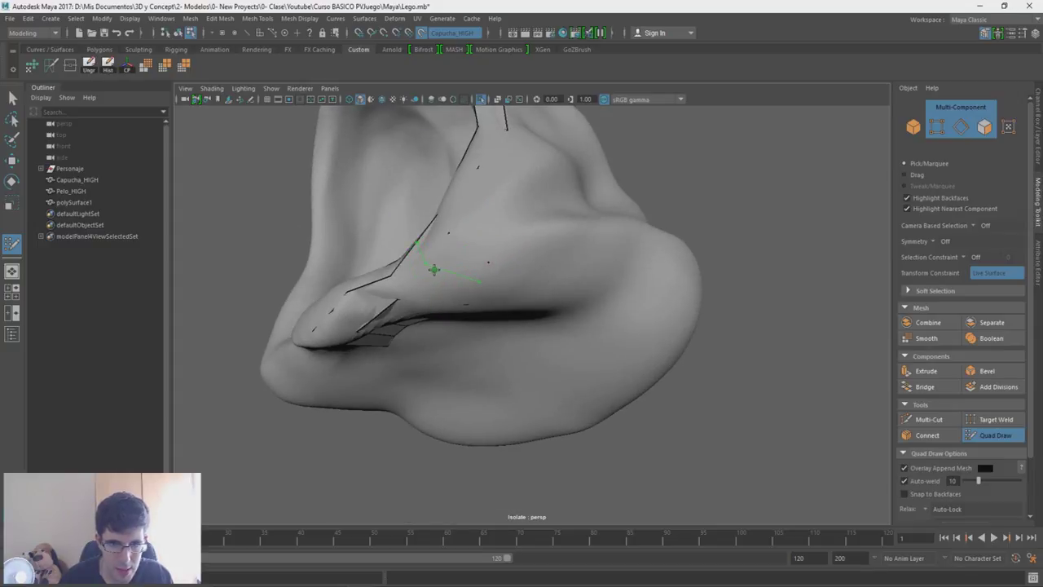
{"action": "left_click_drag", "start_coordinate": [436, 273], "coordinate": [471, 272], "text": "alt"}
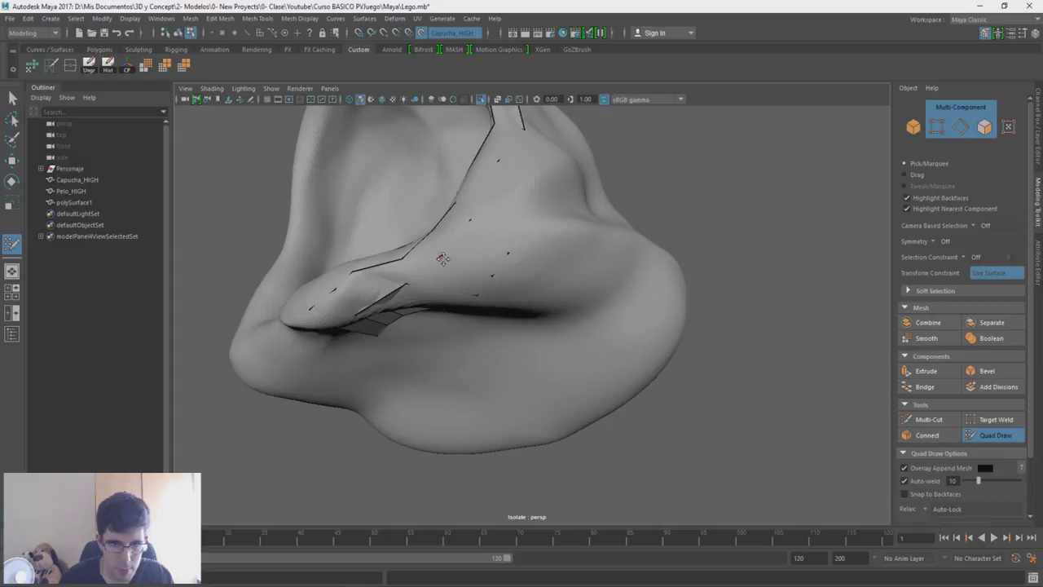
{"action": "mouse_move", "coordinate": [492, 277]}
{"action": "left_mouse_down", "text": "alt"}
{"action": "mouse_move", "coordinate": [533, 271]}
{"action": "mouse_move", "coordinate": [536, 245]}
{"action": "left_mouse_up", "text": "alt"}
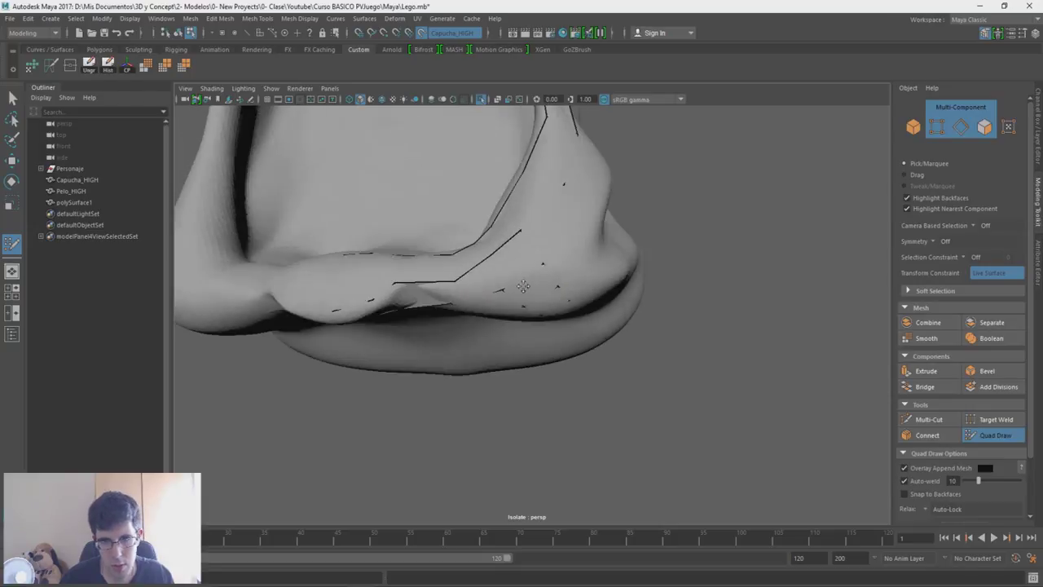
{"action": "mouse_move", "coordinate": [558, 254]}
{"action": "left_mouse_down", "text": "alt"}
{"action": "mouse_move", "coordinate": [526, 287]}
{"action": "mouse_move", "coordinate": [561, 283]}
{"action": "mouse_move", "coordinate": [481, 275]}
{"action": "left_mouse_up", "text": "alt"}
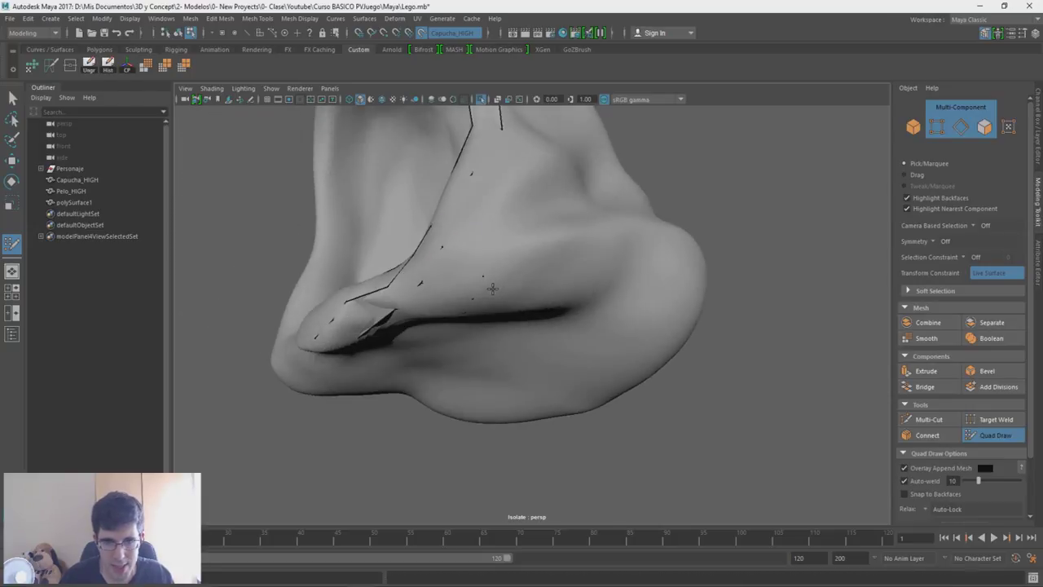
{"action": "left_click", "coordinate": [487, 277]}
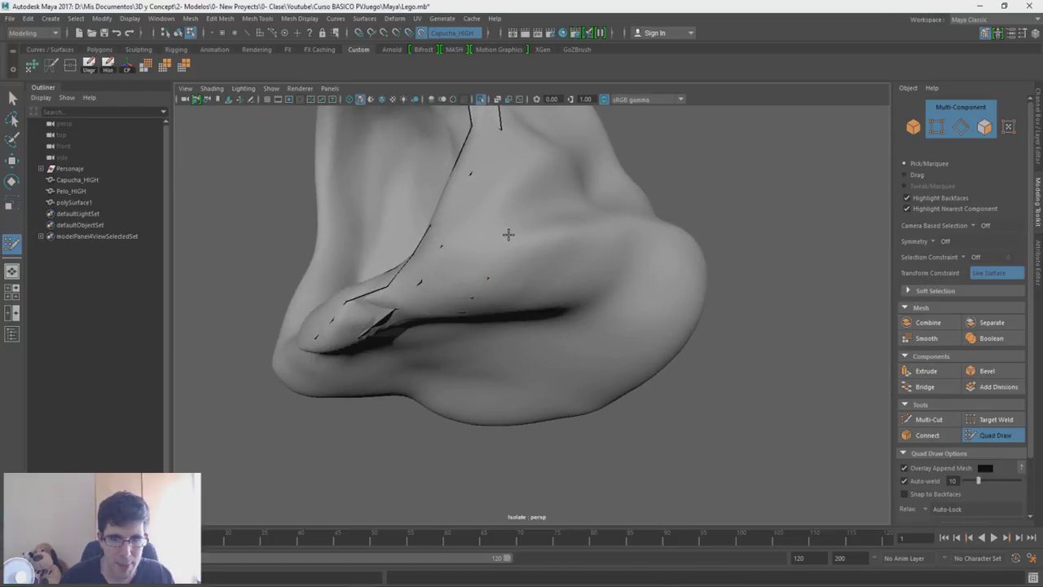
{"action": "left_click", "coordinate": [515, 268]}
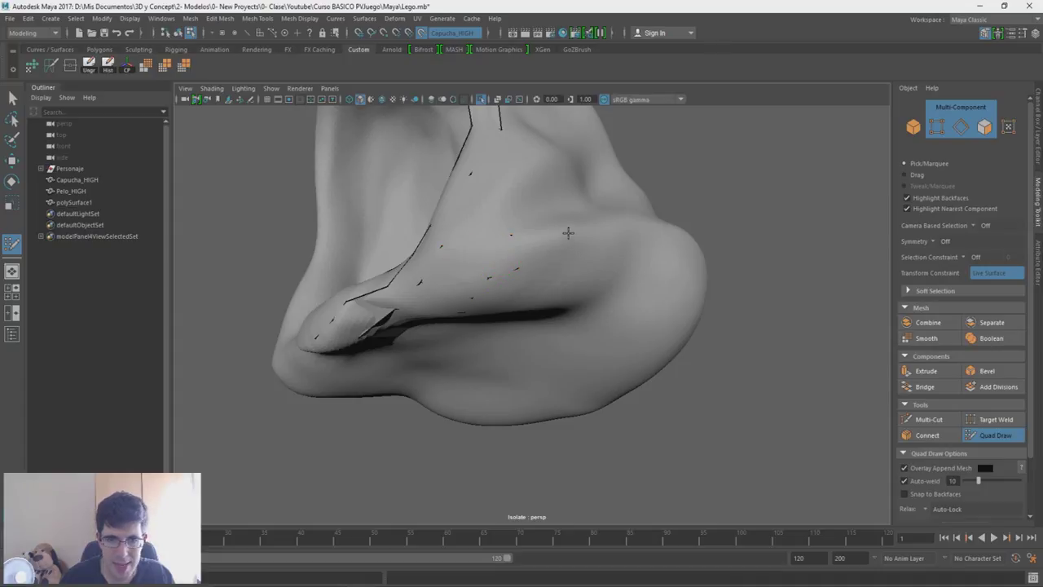
{"action": "mouse_move", "coordinate": [575, 269]}
{"action": "left_mouse_down", "text": "alt"}
{"action": "mouse_move", "coordinate": [595, 218]}
{"action": "mouse_move", "coordinate": [597, 234]}
{"action": "left_mouse_up", "text": "alt"}
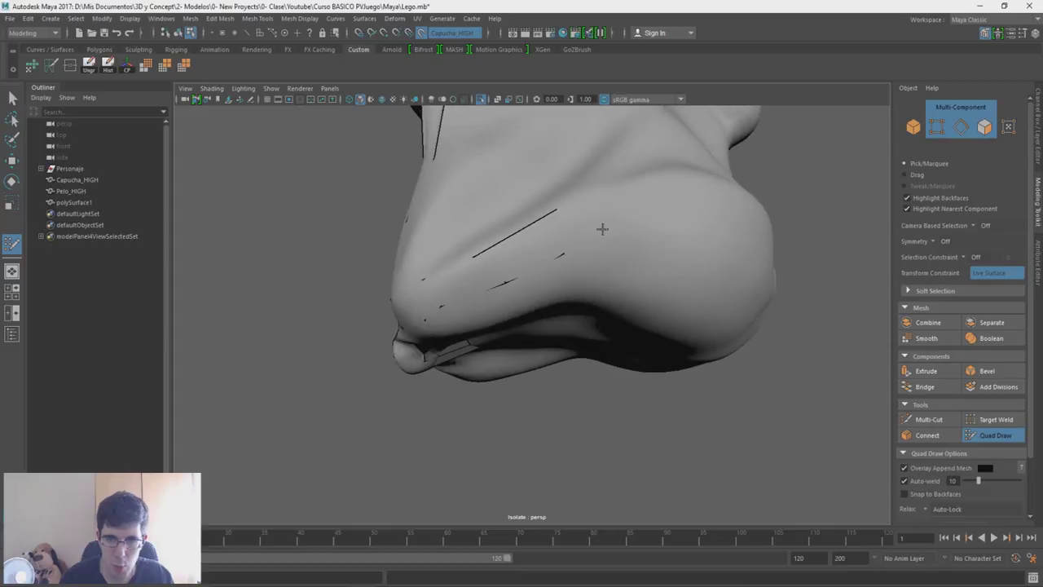
{"action": "left_click", "coordinate": [618, 242], "text": "shift"}
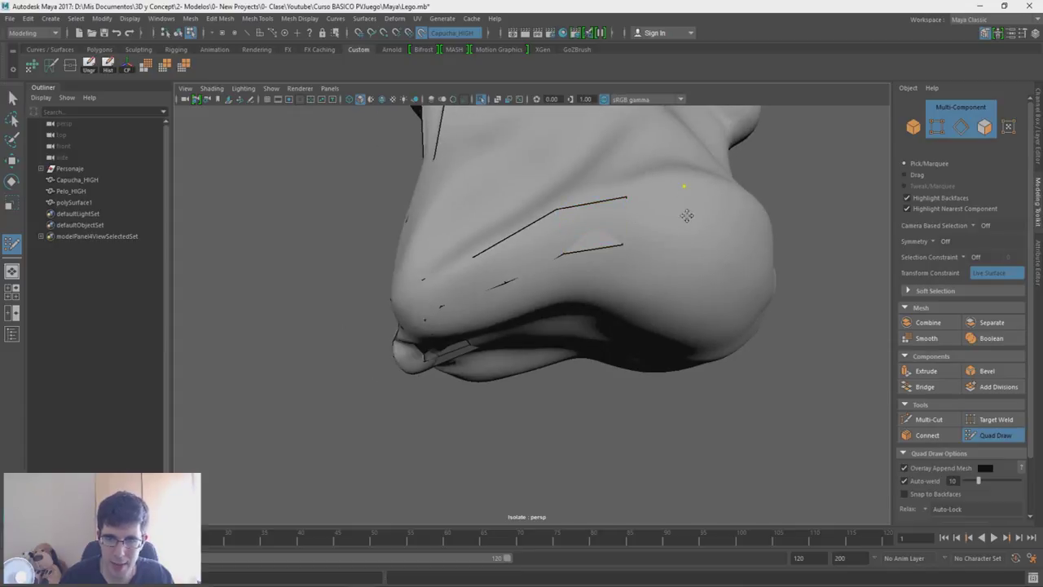
{"action": "left_click_drag", "start_coordinate": [626, 196], "coordinate": [626, 192]}
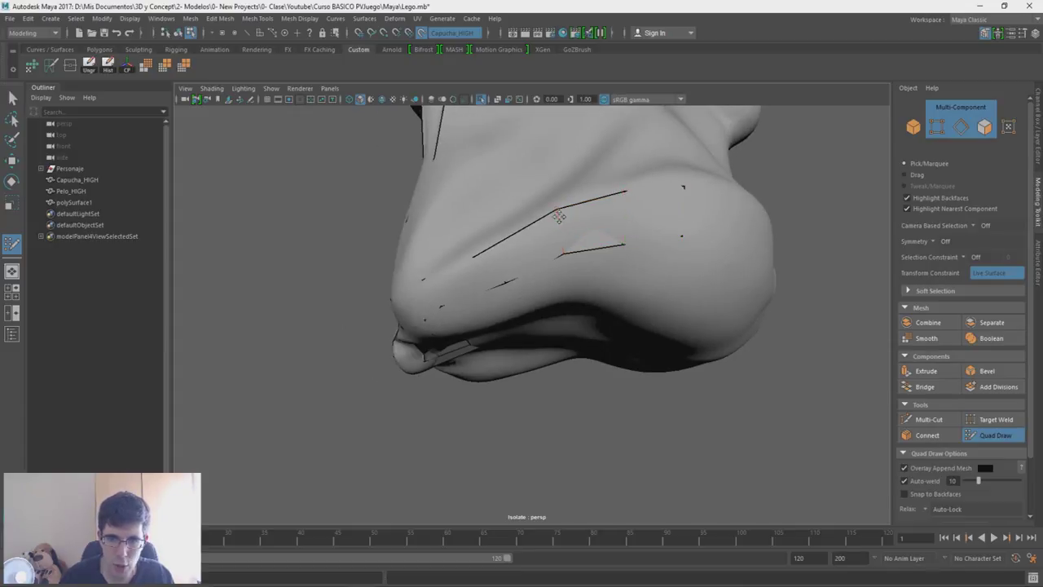
Step: Orbit around the hood's underside and add another quad to the retopology patch
{"action": "left_click_drag", "start_coordinate": [491, 255], "coordinate": [557, 242], "text": "alt"}
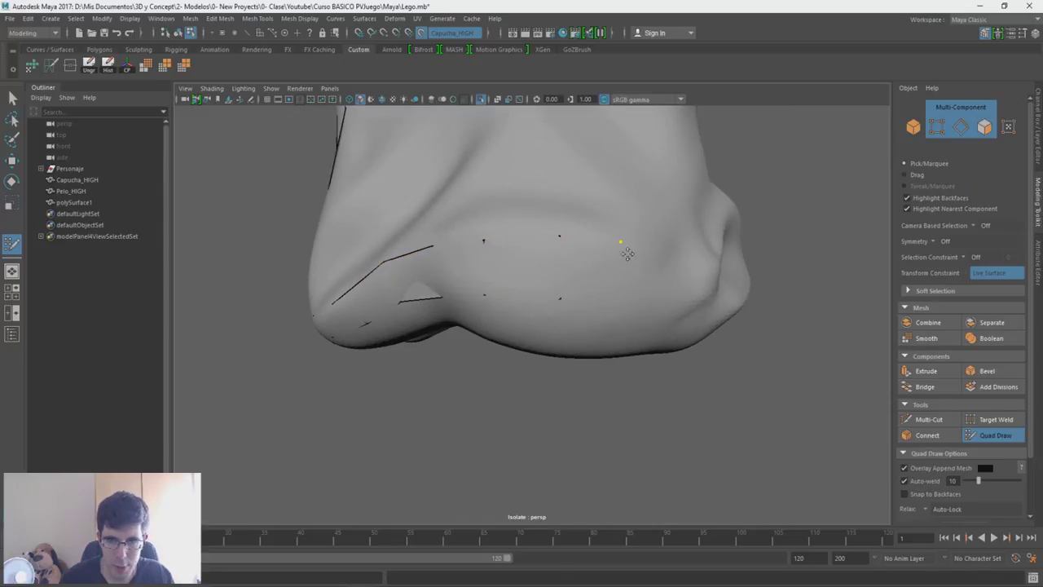
{"action": "left_click_drag", "start_coordinate": [673, 291], "coordinate": [617, 290], "text": "alt"}
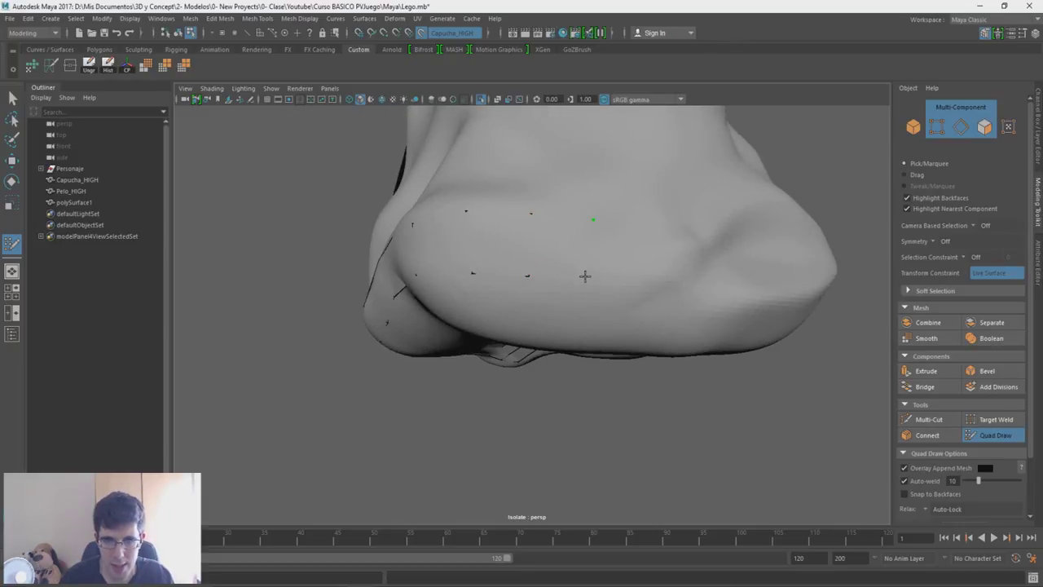
{"action": "mouse_move", "coordinate": [664, 235]}
{"action": "left_mouse_down", "text": "alt"}
{"action": "mouse_move", "coordinate": [587, 280]}
{"action": "mouse_move", "coordinate": [457, 215]}
{"action": "left_mouse_up", "text": "alt"}
{"action": "mouse_move", "coordinate": [460, 254]}
{"action": "left_mouse_down", "text": "alt"}
{"action": "mouse_move", "coordinate": [559, 280]}
{"action": "mouse_move", "coordinate": [632, 328]}
{"action": "mouse_move", "coordinate": [419, 243]}
{"action": "mouse_move", "coordinate": [535, 291]}
{"action": "mouse_move", "coordinate": [529, 335]}
{"action": "left_mouse_up", "text": "alt"}
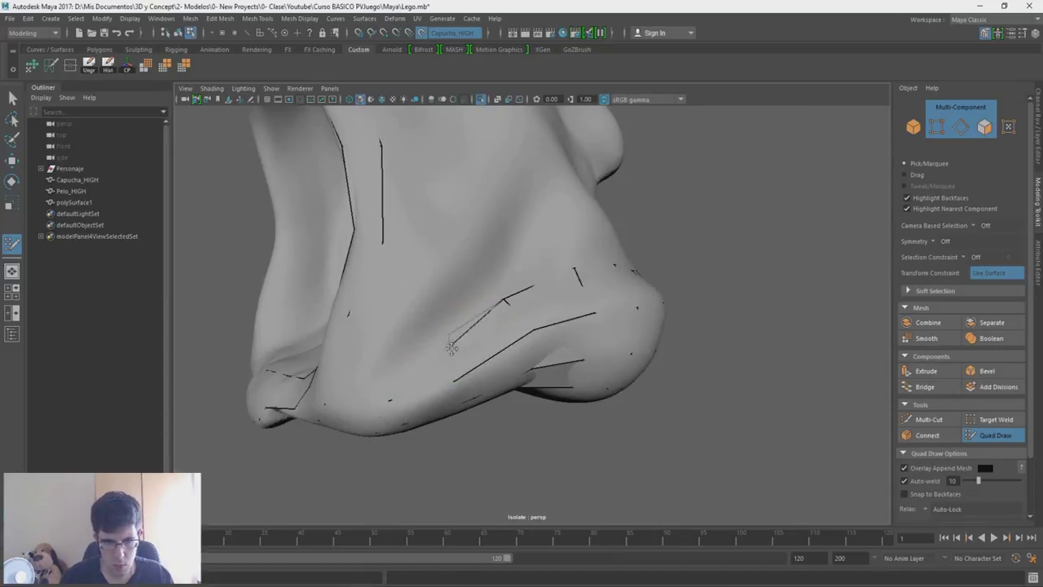
{"action": "left_click_drag", "start_coordinate": [371, 336], "coordinate": [479, 372], "text": "alt"}
{"action": "mouse_move", "coordinate": [502, 304]}
{"action": "left_mouse_down", "text": "alt"}
{"action": "mouse_move", "coordinate": [457, 318]}
{"action": "mouse_move", "coordinate": [461, 300]}
{"action": "left_mouse_up", "text": "alt"}
{"action": "mouse_move", "coordinate": [488, 352]}
{"action": "left_mouse_down", "text": "alt"}
{"action": "mouse_move", "coordinate": [453, 297]}
{"action": "mouse_move", "coordinate": [383, 359]}
{"action": "left_mouse_up", "text": "alt"}
{"action": "left_click", "coordinate": [383, 359], "text": "shift"}
{"action": "mouse_move", "coordinate": [497, 322]}
{"action": "left_mouse_down", "text": "alt"}
{"action": "mouse_move", "coordinate": [473, 301]}
{"action": "mouse_move", "coordinate": [359, 350]}
{"action": "left_mouse_up", "text": "alt"}
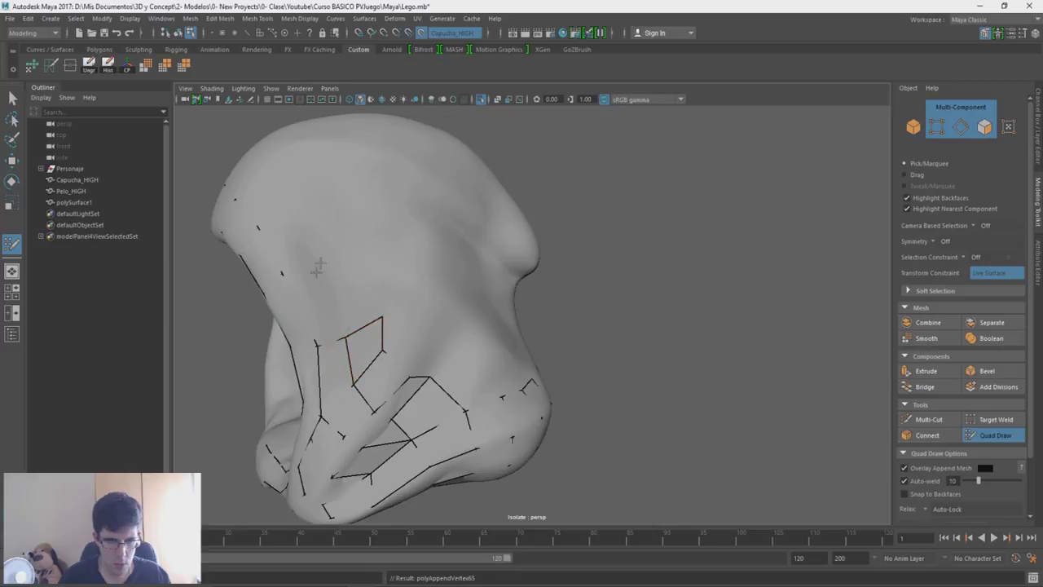
Step: Orbit the hooded head from below, side and front to review the quad coverage around the face opening
{"action": "mouse_move", "coordinate": [326, 315]}
{"action": "left_mouse_down", "text": "alt"}
{"action": "mouse_move", "coordinate": [387, 295]}
{"action": "mouse_move", "coordinate": [371, 413]}
{"action": "mouse_move", "coordinate": [527, 381]}
{"action": "mouse_move", "coordinate": [455, 376]}
{"action": "left_mouse_up", "text": "alt"}
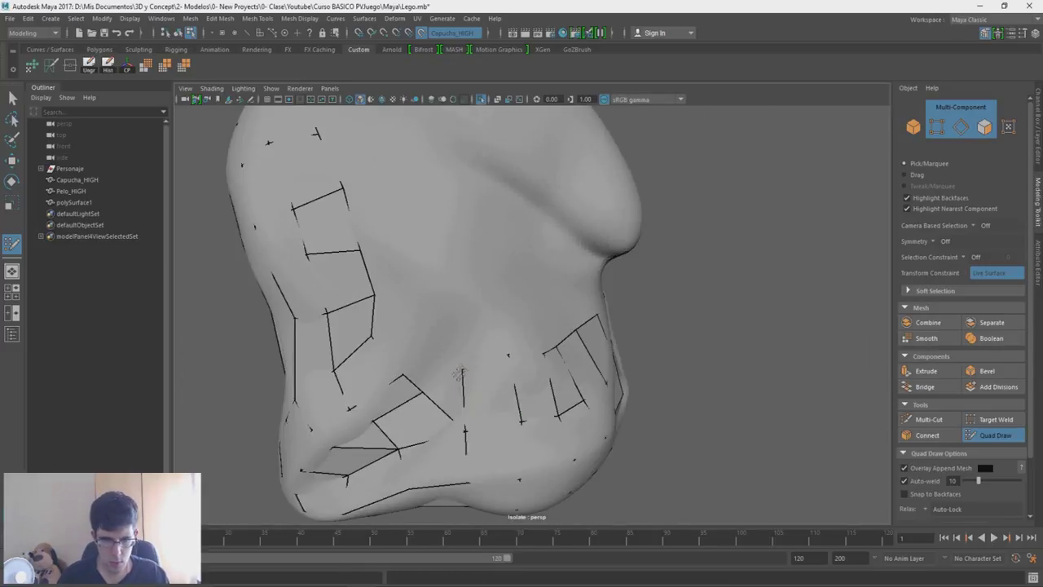
{"action": "left_click_drag", "start_coordinate": [421, 332], "coordinate": [473, 327], "text": "alt"}
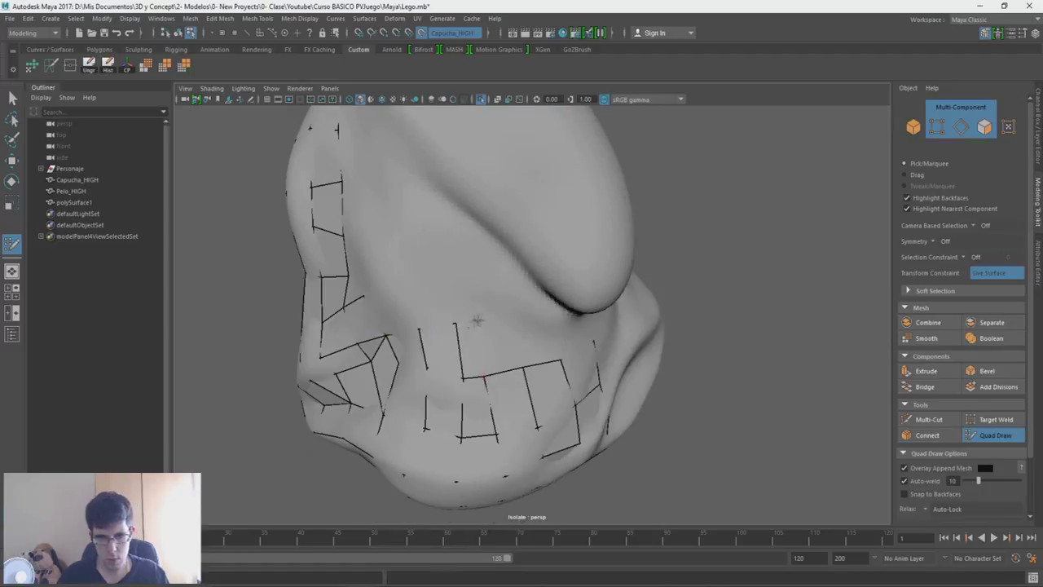
{"action": "mouse_move", "coordinate": [555, 315]}
{"action": "left_mouse_down", "text": "alt"}
{"action": "mouse_move", "coordinate": [501, 291]}
{"action": "mouse_move", "coordinate": [413, 400]}
{"action": "left_mouse_up", "text": "alt"}
{"action": "left_click_drag", "start_coordinate": [433, 361], "coordinate": [517, 405], "text": "alt"}
{"action": "mouse_move", "coordinate": [466, 341]}
{"action": "left_mouse_down", "text": "alt"}
{"action": "mouse_move", "coordinate": [481, 364]}
{"action": "mouse_move", "coordinate": [552, 332]}
{"action": "left_mouse_up", "text": "alt"}
{"action": "mouse_move", "coordinate": [493, 419]}
{"action": "left_mouse_down", "text": "alt"}
{"action": "mouse_move", "coordinate": [397, 323]}
{"action": "mouse_move", "coordinate": [456, 342]}
{"action": "mouse_move", "coordinate": [565, 330]}
{"action": "mouse_move", "coordinate": [543, 372]}
{"action": "mouse_move", "coordinate": [501, 302]}
{"action": "mouse_move", "coordinate": [520, 285]}
{"action": "mouse_move", "coordinate": [505, 244]}
{"action": "mouse_move", "coordinate": [510, 295]}
{"action": "mouse_move", "coordinate": [512, 240]}
{"action": "mouse_move", "coordinate": [538, 261]}
{"action": "left_mouse_up", "text": "alt"}
{"action": "mouse_move", "coordinate": [541, 319]}
{"action": "left_mouse_down", "text": "alt"}
{"action": "mouse_move", "coordinate": [570, 232]}
{"action": "mouse_move", "coordinate": [518, 327]}
{"action": "left_mouse_up", "text": "alt"}
{"action": "mouse_move", "coordinate": [612, 313]}
{"action": "left_mouse_down", "text": "alt"}
{"action": "mouse_move", "coordinate": [644, 280]}
{"action": "mouse_move", "coordinate": [641, 228]}
{"action": "mouse_move", "coordinate": [526, 281]}
{"action": "mouse_move", "coordinate": [541, 239]}
{"action": "mouse_move", "coordinate": [461, 201]}
{"action": "left_mouse_up", "text": "alt"}
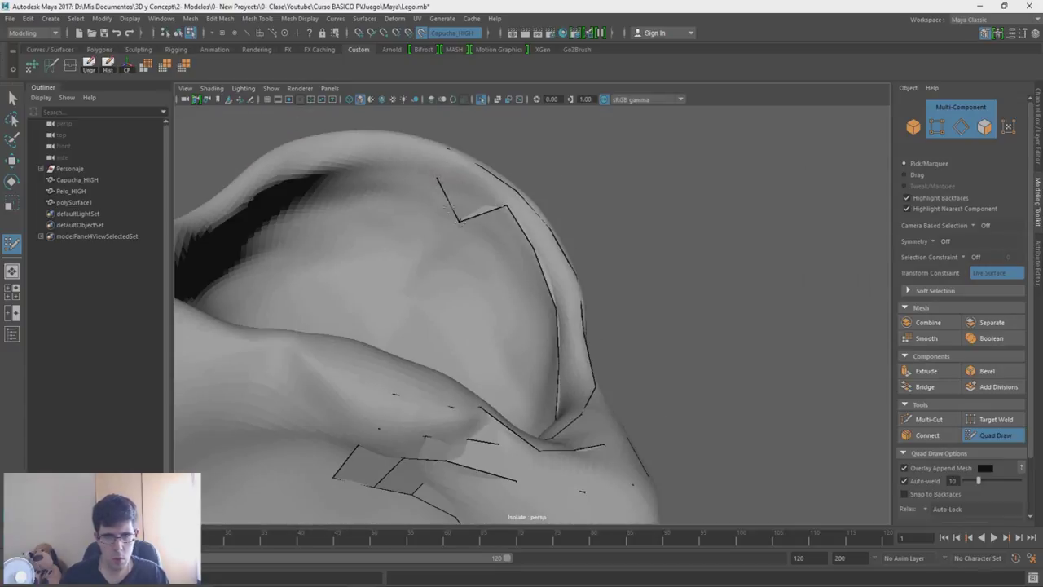
{"action": "mouse_move", "coordinate": [500, 239]}
{"action": "left_mouse_down", "text": "alt"}
{"action": "mouse_move", "coordinate": [554, 435]}
{"action": "mouse_move", "coordinate": [580, 306]}
{"action": "left_mouse_up", "text": "alt"}
{"action": "right_click_drag", "start_coordinate": [625, 263], "coordinate": [617, 233]}
Step: Leave Quad Draw, toggle Capucha_HIGH's live-surface state, and show the whole character again
{"action": "key", "text": "w"}
{"action": "key", "text": "ctrl+1"}
{"action": "mouse_move", "coordinate": [779, 236]}
{"action": "left_mouse_down", "text": "alt"}
{"action": "mouse_move", "coordinate": [601, 314]}
{"action": "mouse_move", "coordinate": [542, 215]}
{"action": "left_mouse_up", "text": "alt"}
{"action": "left_click", "coordinate": [420, 33]}
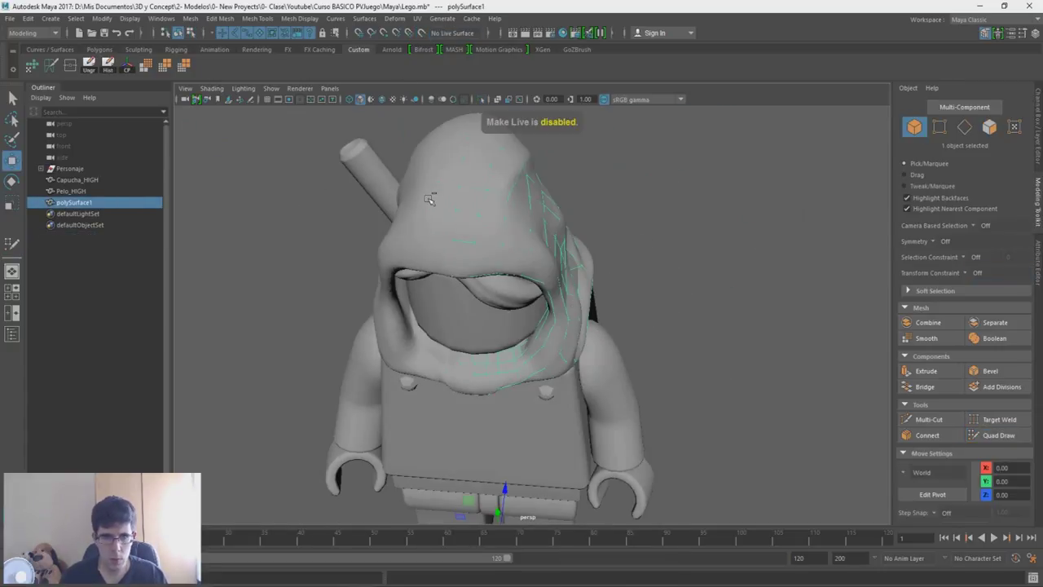
{"action": "left_click", "coordinate": [420, 32]}
{"action": "mouse_move", "coordinate": [489, 244]}
{"action": "left_mouse_down", "text": "alt"}
{"action": "mouse_move", "coordinate": [553, 351]}
{"action": "mouse_move", "coordinate": [564, 310]}
{"action": "mouse_move", "coordinate": [541, 219]}
{"action": "mouse_move", "coordinate": [446, 347]}
{"action": "mouse_move", "coordinate": [358, 323]}
{"action": "mouse_move", "coordinate": [718, 342]}
{"action": "mouse_move", "coordinate": [749, 321]}
{"action": "mouse_move", "coordinate": [801, 351]}
{"action": "mouse_move", "coordinate": [568, 373]}
{"action": "mouse_move", "coordinate": [492, 351]}
{"action": "left_mouse_up", "text": "alt"}
{"action": "key", "text": "ctrl+1"}
{"action": "left_click_drag", "start_coordinate": [568, 344], "coordinate": [584, 275], "text": "alt"}
Step: Select polySurface1 as a whole object and isolate it with Ctrl+1
{"action": "right_click_drag", "start_coordinate": [682, 249], "coordinate": [697, 236]}
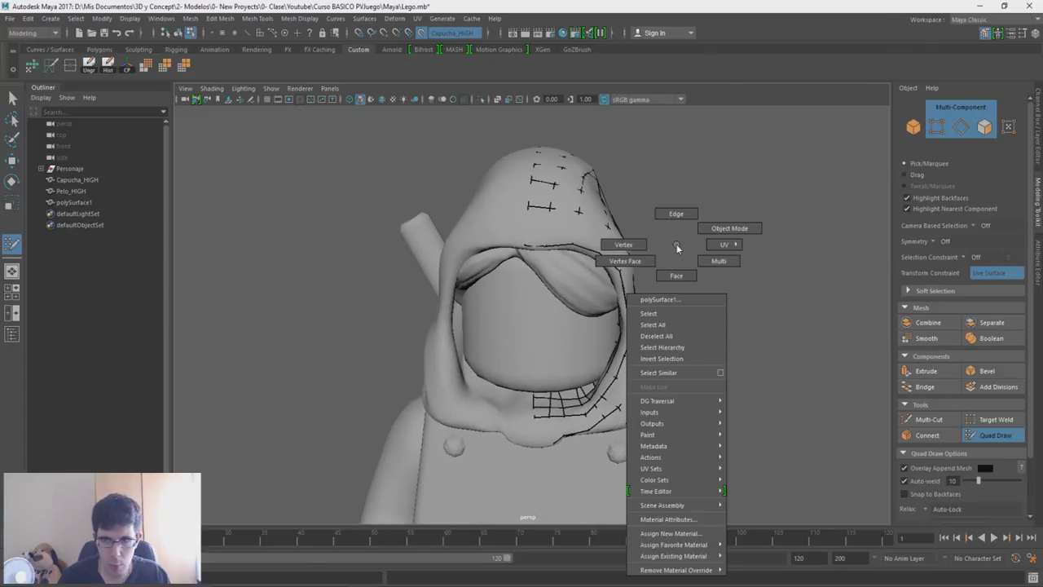
{"action": "key", "text": "w"}
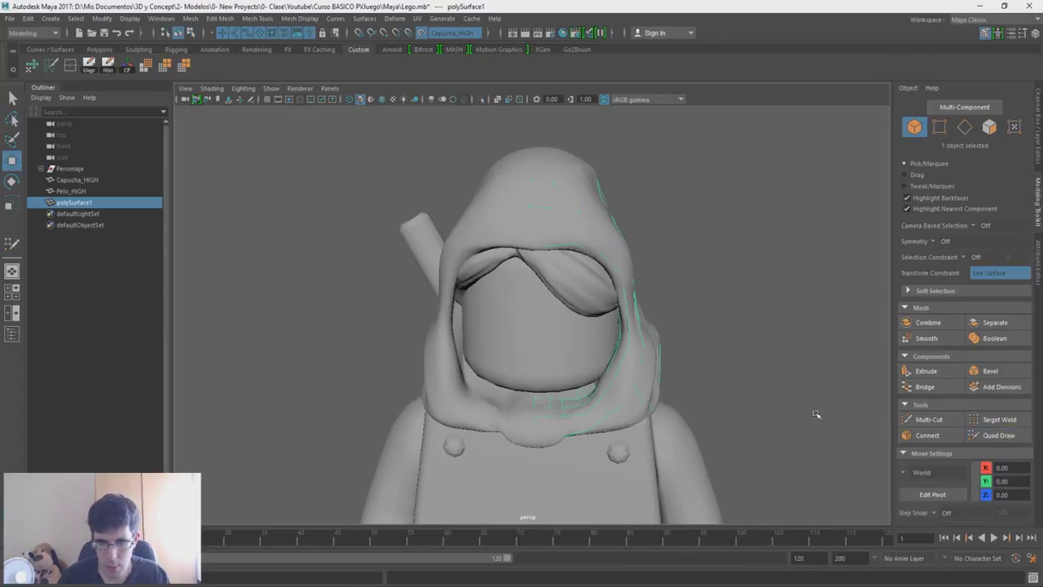
{"action": "right_click_drag", "start_coordinate": [620, 236], "coordinate": [623, 232]}
{"action": "key", "text": "ctrl+1"}
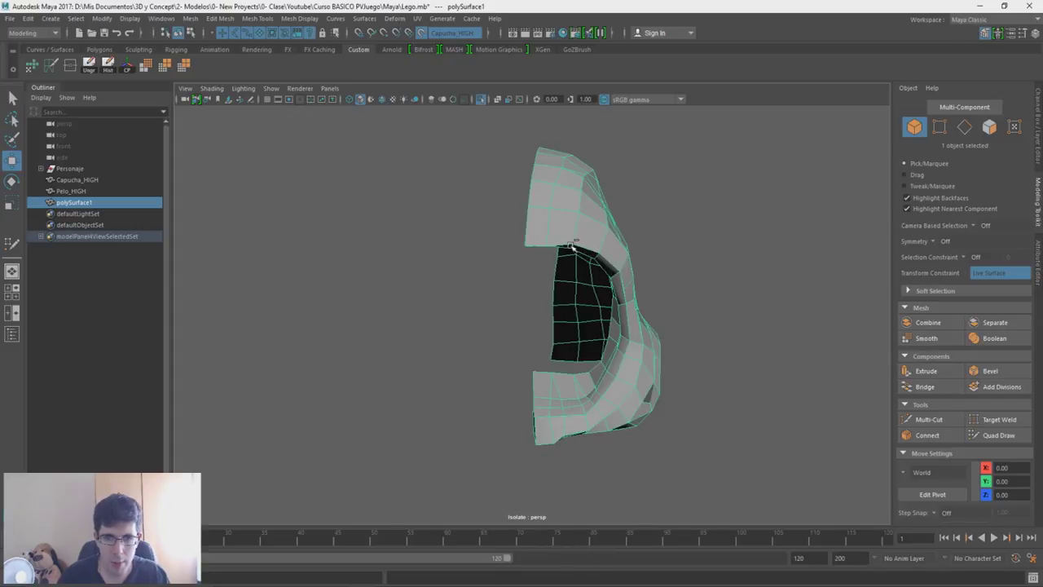
{"action": "mouse_move", "coordinate": [645, 221]}
{"action": "left_mouse_down", "text": "alt"}
{"action": "mouse_move", "coordinate": [663, 235]}
{"action": "mouse_move", "coordinate": [605, 261]}
{"action": "left_mouse_up", "text": "alt"}
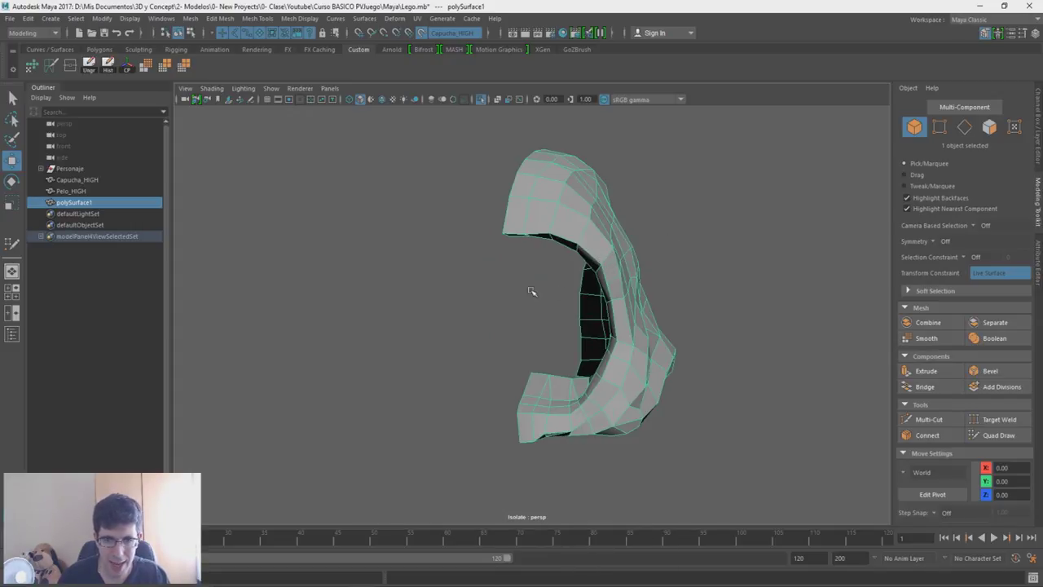
{"action": "right_click_drag", "start_coordinate": [530, 291], "coordinate": [503, 420], "text": "shift"}
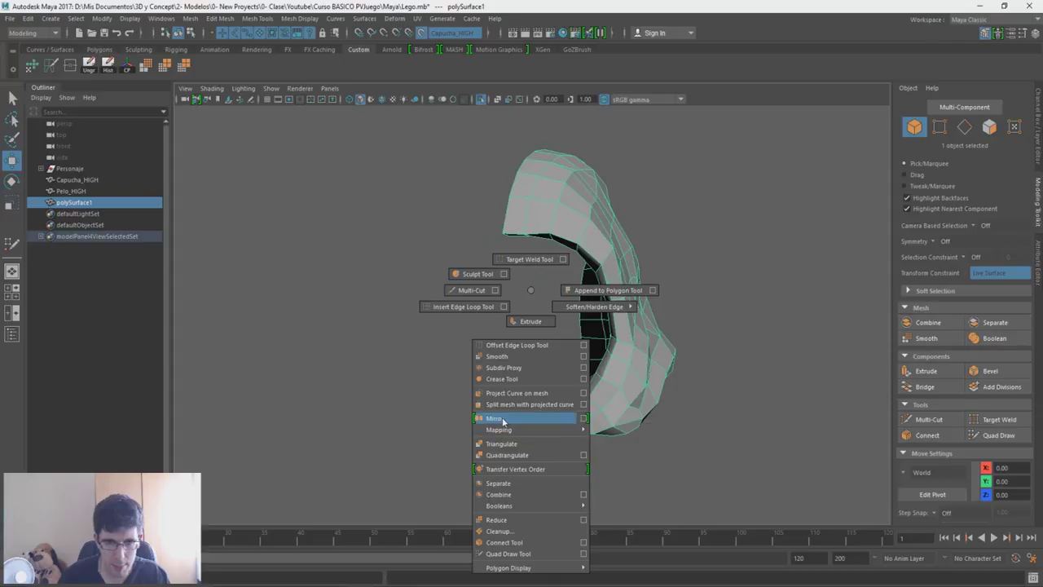
Step: Mirror polySurface1 across X with a 0.1 merge threshold, then show the whole character again
{"action": "mouse_move", "coordinate": [513, 296]}
{"action": "left_mouse_down", "text": "alt"}
{"action": "mouse_move", "coordinate": [495, 253]}
{"action": "mouse_move", "coordinate": [663, 337]}
{"action": "mouse_move", "coordinate": [766, 299]}
{"action": "mouse_move", "coordinate": [753, 295]}
{"action": "left_mouse_up", "text": "alt"}
{"action": "mouse_move", "coordinate": [608, 365]}
{"action": "left_mouse_down", "text": "alt"}
{"action": "mouse_move", "coordinate": [361, 378]}
{"action": "mouse_move", "coordinate": [526, 320]}
{"action": "left_mouse_up", "text": "alt"}
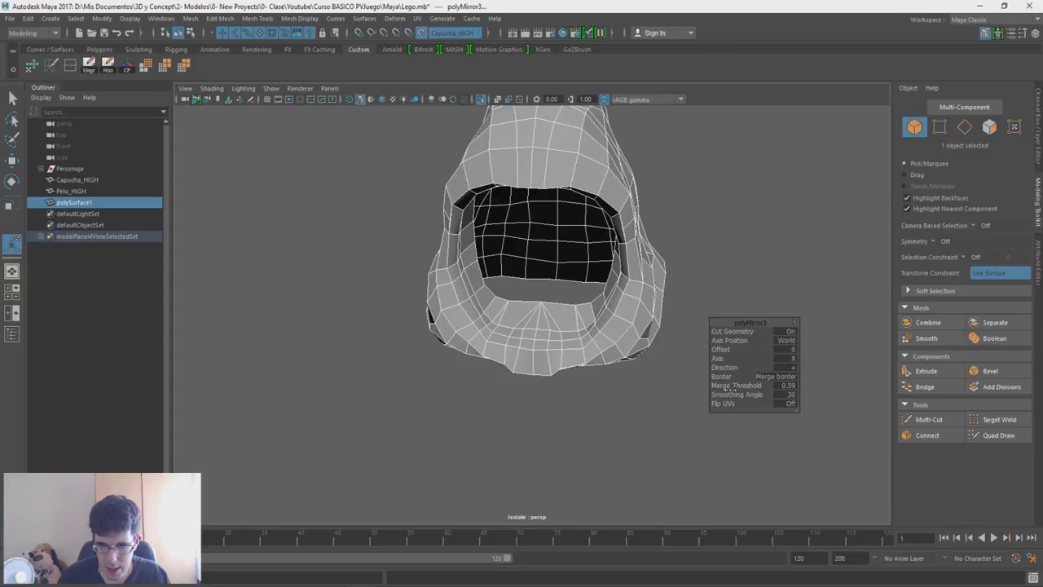
{"action": "left_click_drag", "start_coordinate": [759, 384], "coordinate": [757, 384]}
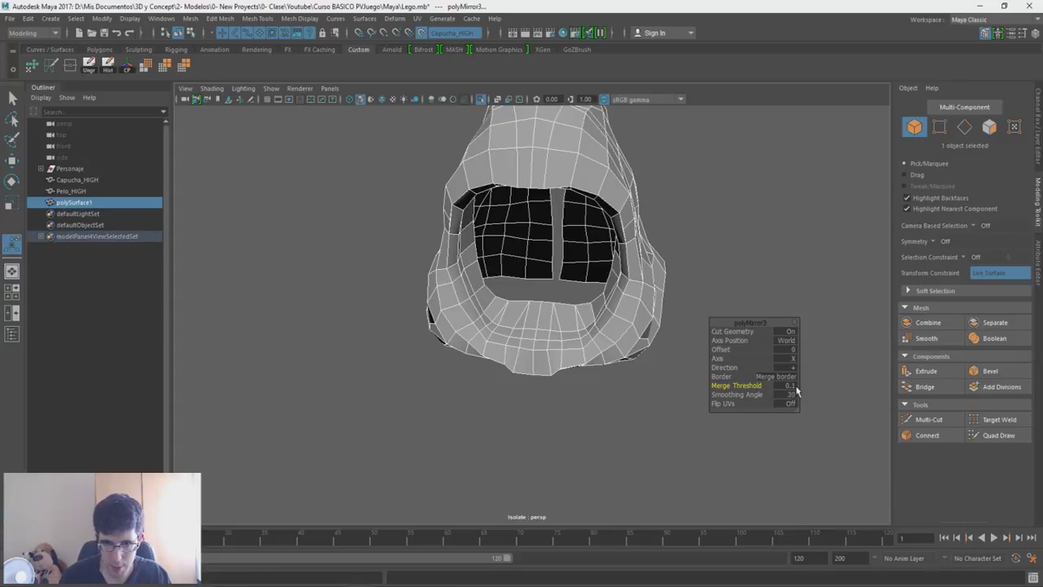
{"action": "left_click_drag", "start_coordinate": [699, 297], "coordinate": [713, 247], "text": "alt"}
{"action": "key", "text": "w"}
{"action": "mouse_move", "coordinate": [473, 233]}
{"action": "left_mouse_down", "text": "alt"}
{"action": "mouse_move", "coordinate": [703, 270]}
{"action": "mouse_move", "coordinate": [610, 299]}
{"action": "mouse_move", "coordinate": [637, 236]}
{"action": "left_mouse_up", "text": "alt"}
{"action": "mouse_move", "coordinate": [565, 243]}
{"action": "left_mouse_down", "text": "alt"}
{"action": "mouse_move", "coordinate": [546, 322]}
{"action": "mouse_move", "coordinate": [496, 305]}
{"action": "mouse_move", "coordinate": [444, 314]}
{"action": "mouse_move", "coordinate": [514, 382]}
{"action": "left_mouse_up", "text": "alt"}
{"action": "key", "text": "ctrl+1"}
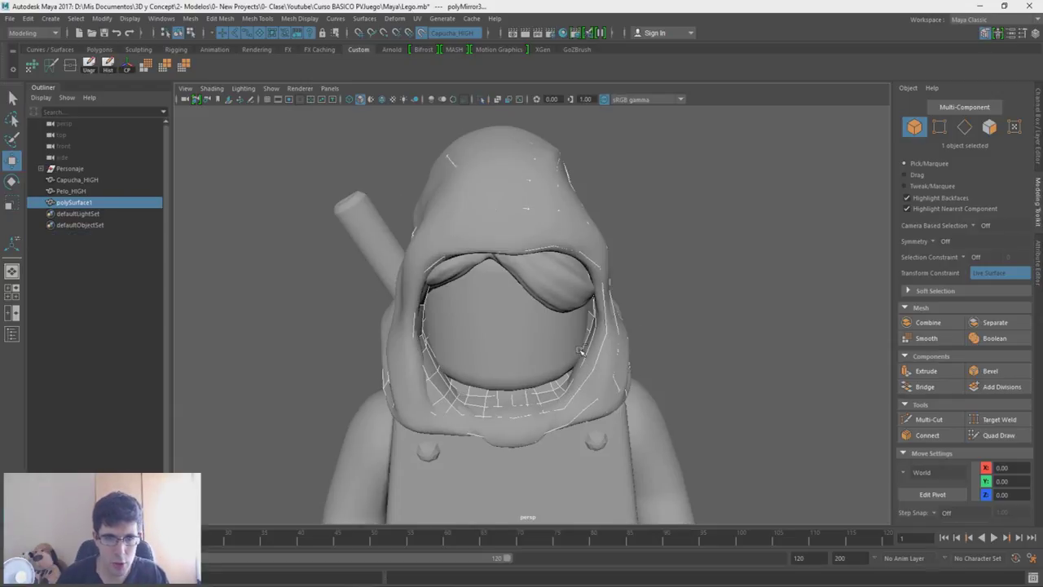
Step: Turn off the live surface, select Capucha_HIGH and polySurface1, and isolate the two hood meshes
{"action": "left_click", "coordinate": [424, 34]}
{"action": "left_click", "coordinate": [447, 229]}
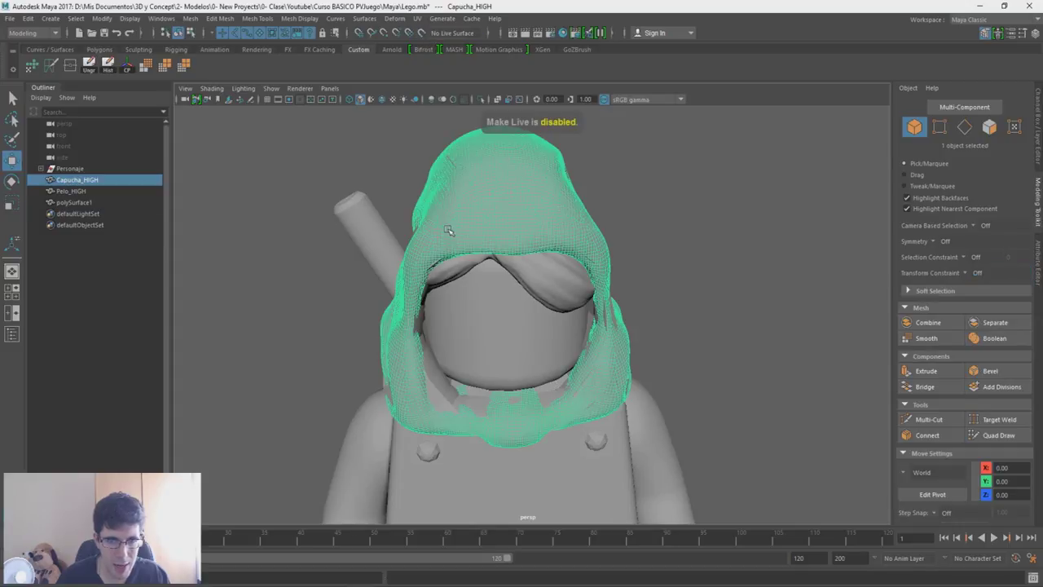
{"action": "left_click", "coordinate": [82, 203], "text": "ctrl"}
{"action": "key", "text": "ctrl+1"}
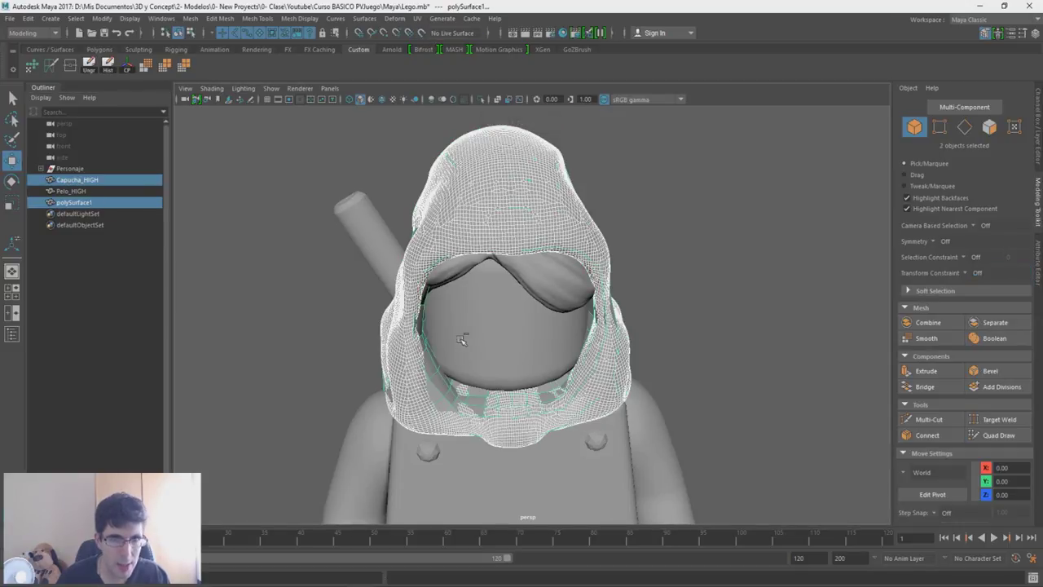
{"action": "key", "text": "ctrl+1"}
{"action": "key", "text": "ctrl+1"}
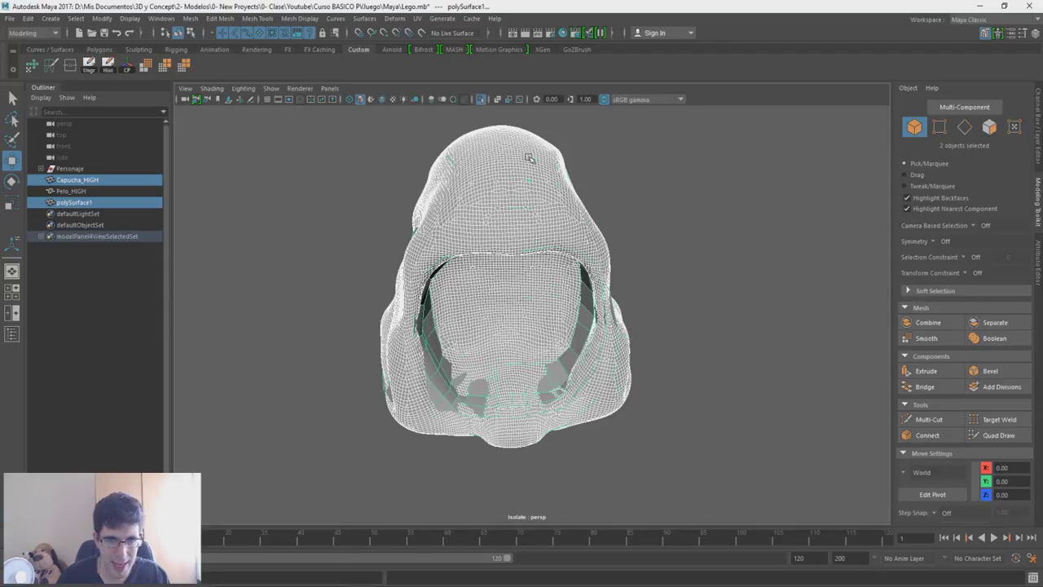
Step: Make Capucha_HIGH live again, select polySurface1, and resume Quad Draw on the hood
{"action": "left_click_drag", "start_coordinate": [633, 284], "coordinate": [624, 258], "text": "alt"}
{"action": "left_click", "coordinate": [549, 151]}
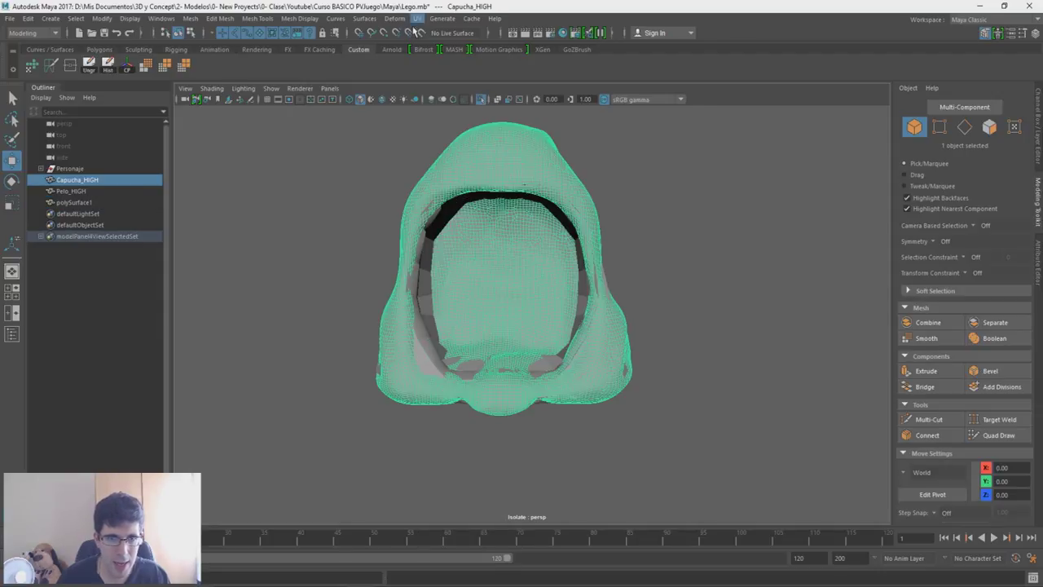
{"action": "left_click", "coordinate": [421, 33]}
{"action": "left_click", "coordinate": [432, 273]}
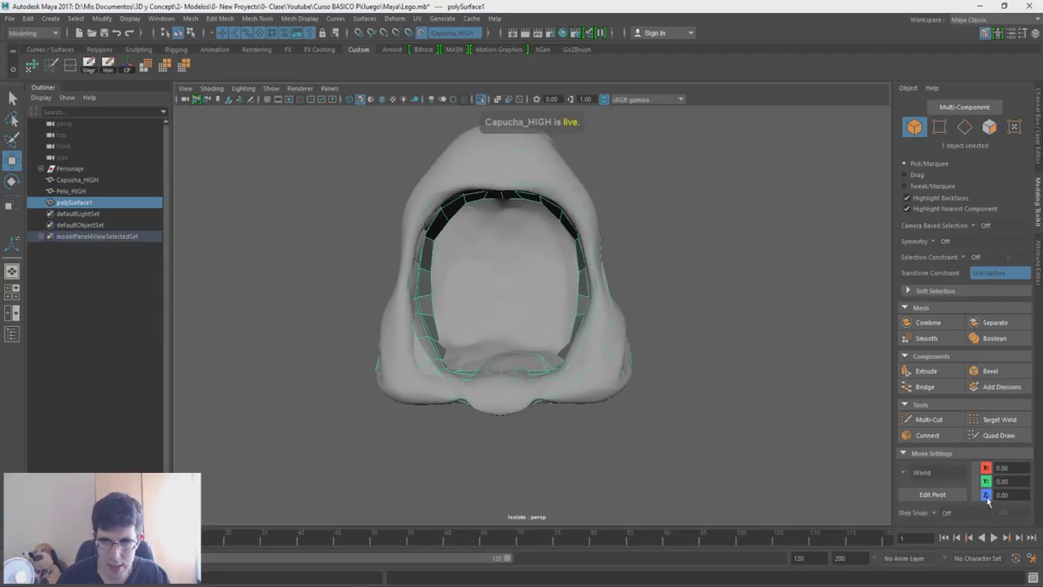
{"action": "left_click", "coordinate": [1001, 435]}
{"action": "mouse_move", "coordinate": [456, 350]}
{"action": "left_mouse_down", "text": "alt"}
{"action": "mouse_move", "coordinate": [345, 354]}
{"action": "mouse_move", "coordinate": [634, 341]}
{"action": "mouse_move", "coordinate": [563, 353]}
{"action": "left_mouse_up", "text": "alt"}
{"action": "scroll", "coordinate": [581, 364], "scroll_direction": "up", "scroll_amount": 2}
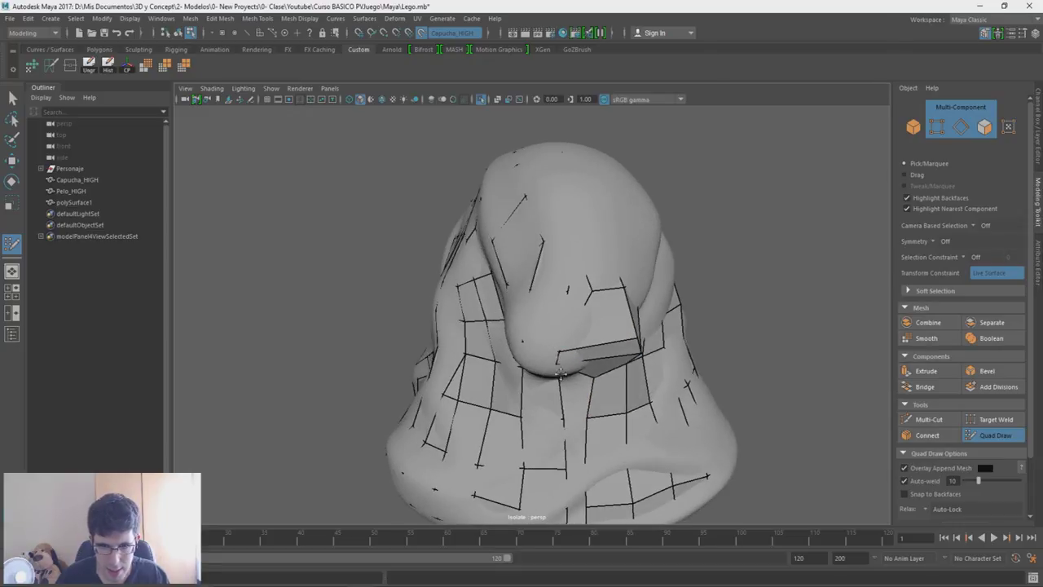
Step: Drag hood vertices into place, delete a stray vertex and fill a new quad on the hood
{"action": "left_click_drag", "start_coordinate": [571, 394], "coordinate": [575, 388], "text": "alt"}
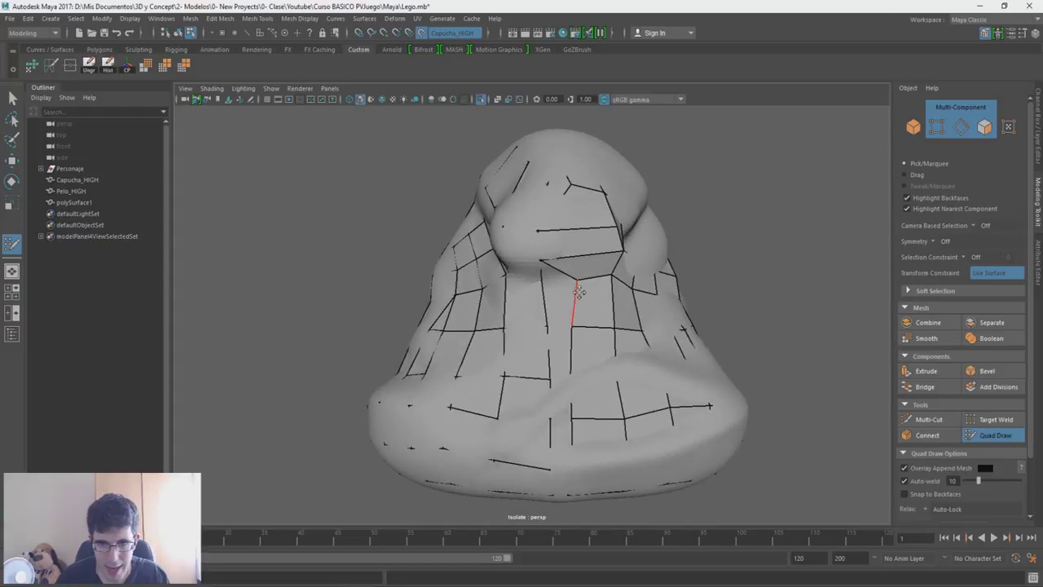
{"action": "left_click_drag", "start_coordinate": [577, 289], "coordinate": [547, 288]}
{"action": "left_click", "coordinate": [568, 326], "text": "ctrl+shift"}
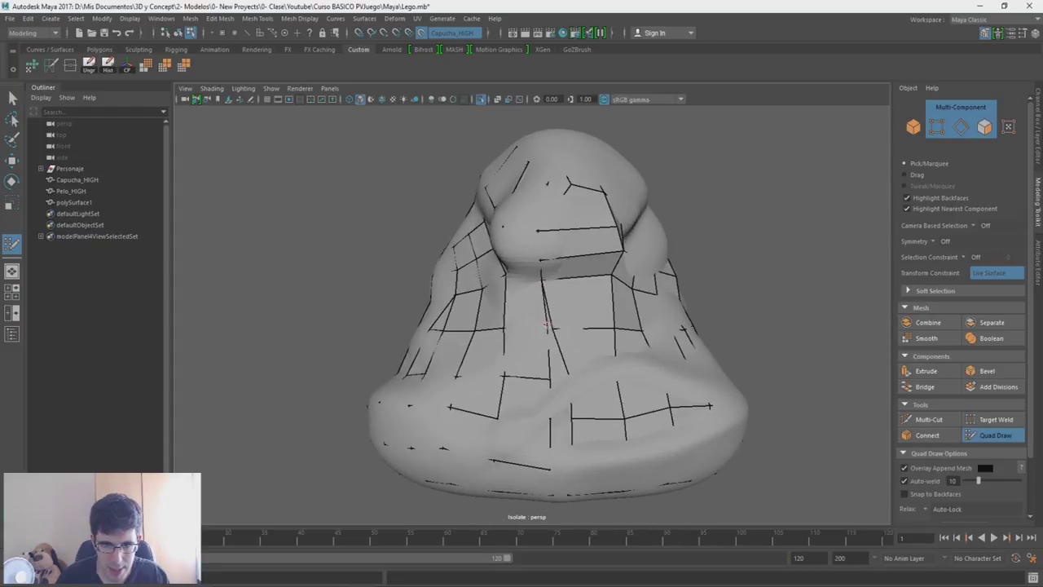
{"action": "left_click_drag", "start_coordinate": [571, 418], "coordinate": [550, 419]}
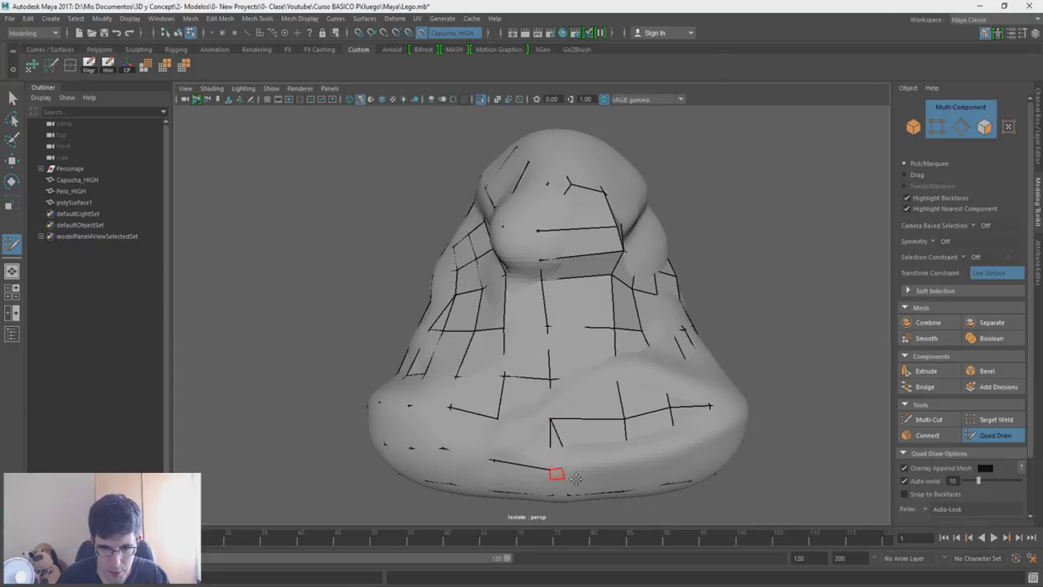
{"action": "left_click_drag", "start_coordinate": [577, 478], "coordinate": [574, 324], "text": "alt"}
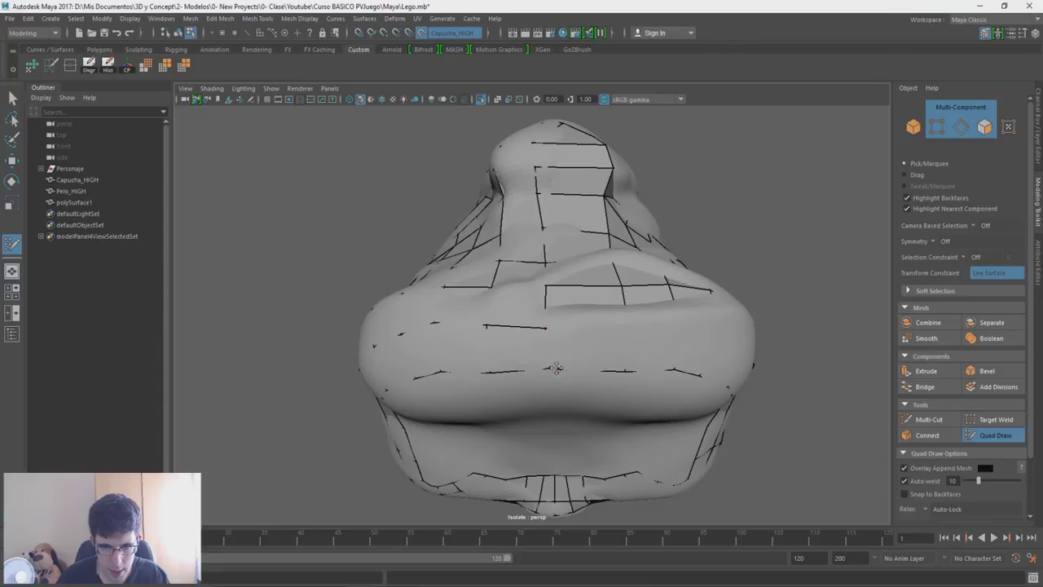
{"action": "left_click_drag", "start_coordinate": [561, 361], "coordinate": [537, 310], "text": "alt"}
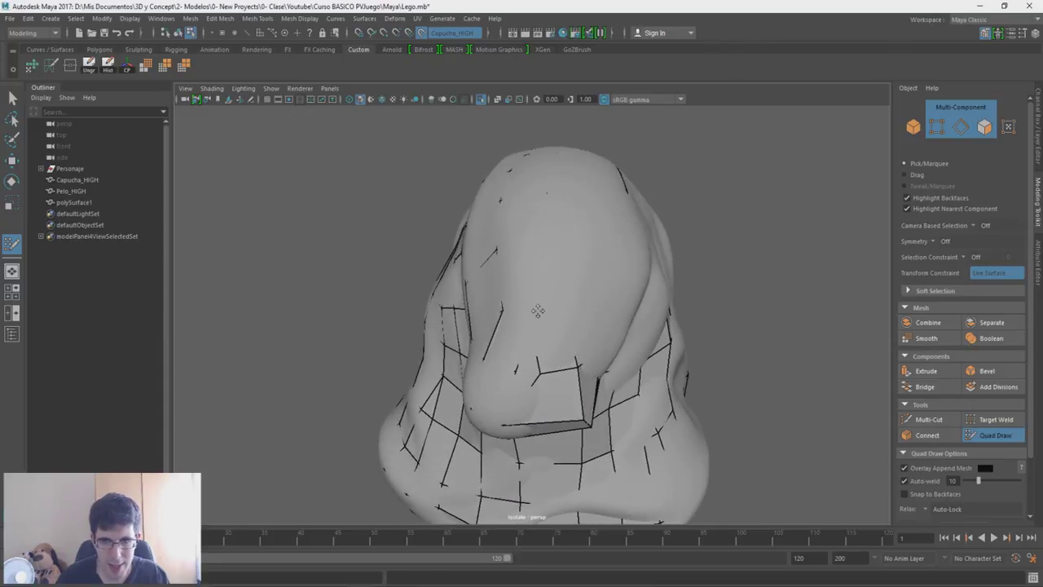
{"action": "left_click", "coordinate": [582, 415], "text": "shift"}
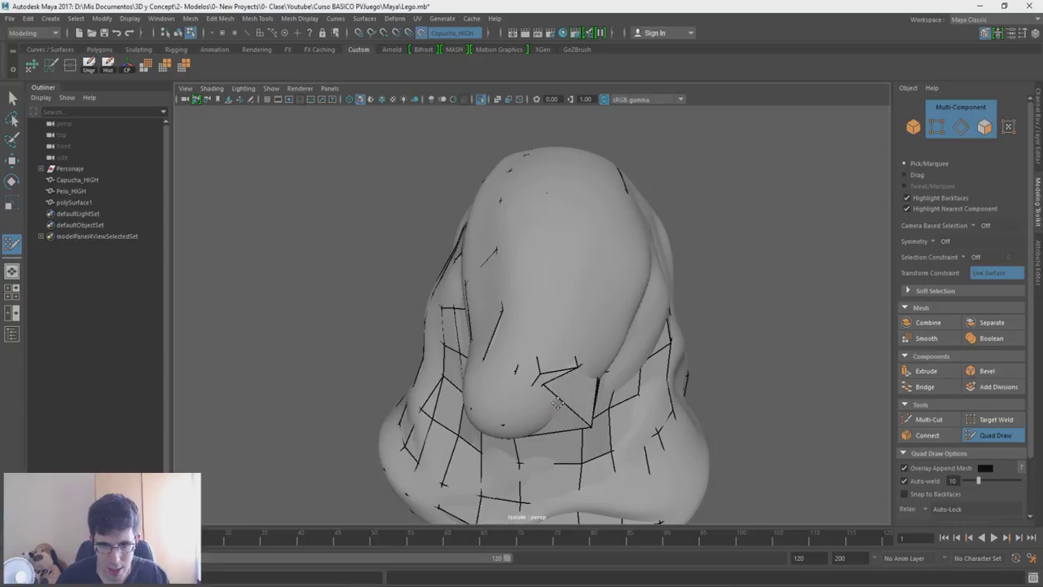
{"action": "left_click_drag", "start_coordinate": [574, 422], "coordinate": [564, 366], "text": "alt"}
{"action": "left_click_drag", "start_coordinate": [568, 303], "coordinate": [555, 328]}
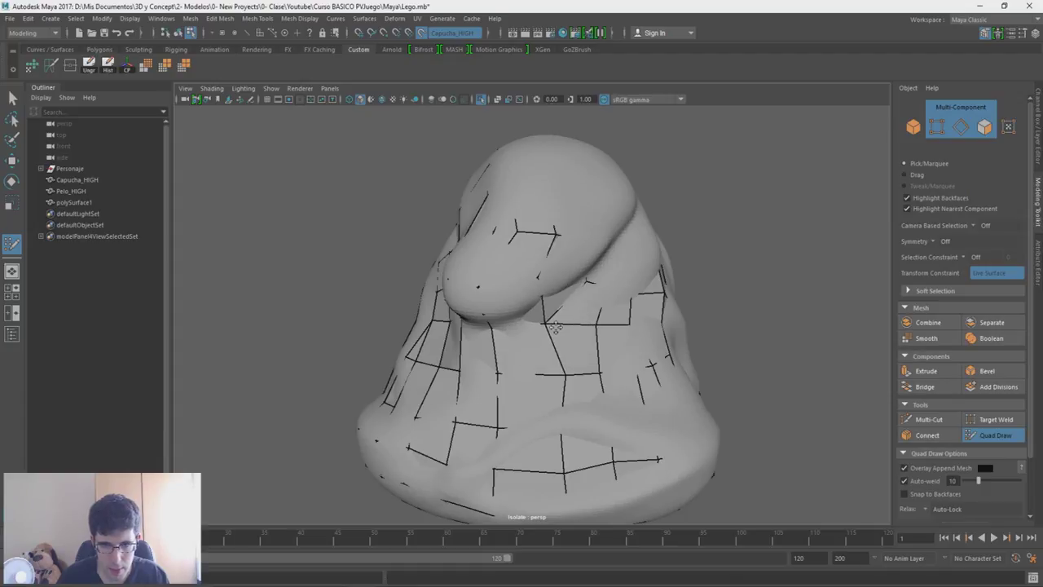
Step: Orbit around the hood's sides and back to the front of its face opening
{"action": "mouse_move", "coordinate": [555, 327]}
{"action": "left_mouse_down", "text": "alt"}
{"action": "mouse_move", "coordinate": [487, 292]}
{"action": "mouse_move", "coordinate": [486, 271]}
{"action": "mouse_move", "coordinate": [524, 299]}
{"action": "left_mouse_up", "text": "alt"}
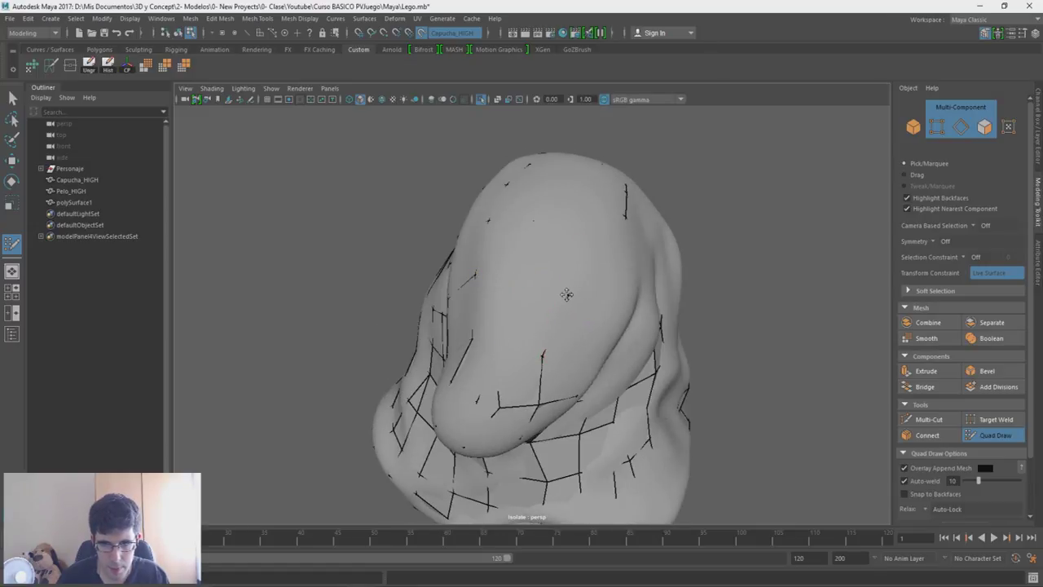
{"action": "left_click_drag", "start_coordinate": [592, 348], "coordinate": [554, 334], "text": "alt"}
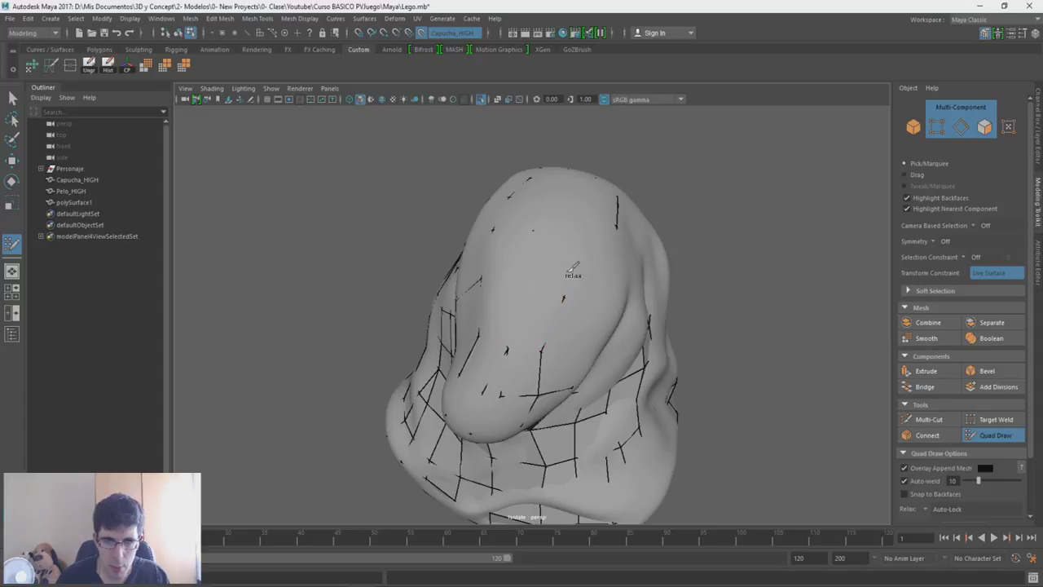
{"action": "left_click_drag", "start_coordinate": [587, 383], "coordinate": [502, 371], "text": "alt"}
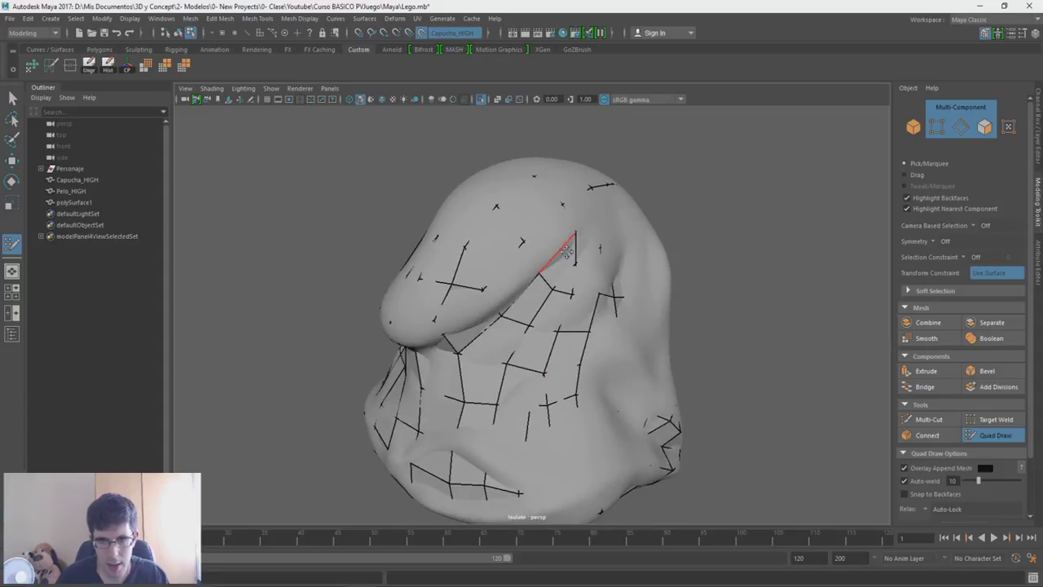
{"action": "left_click_drag", "start_coordinate": [560, 233], "coordinate": [559, 208], "text": "alt"}
{"action": "mouse_move", "coordinate": [556, 418]}
{"action": "left_mouse_down", "text": "alt"}
{"action": "mouse_move", "coordinate": [432, 462]}
{"action": "mouse_move", "coordinate": [465, 426]}
{"action": "left_mouse_up", "text": "alt"}
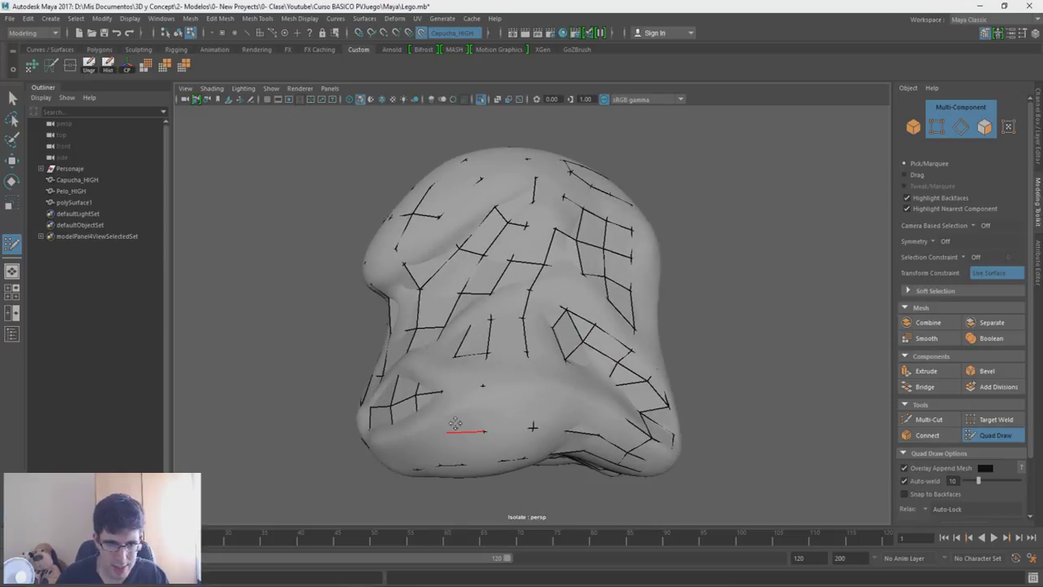
{"action": "mouse_move", "coordinate": [617, 418]}
{"action": "left_mouse_down", "text": "alt"}
{"action": "mouse_move", "coordinate": [542, 350]}
{"action": "mouse_move", "coordinate": [405, 310]}
{"action": "left_mouse_up", "text": "alt"}
{"action": "mouse_move", "coordinate": [440, 259]}
{"action": "left_mouse_down", "text": "alt"}
{"action": "mouse_move", "coordinate": [437, 365]}
{"action": "mouse_move", "coordinate": [469, 359]}
{"action": "mouse_move", "coordinate": [478, 413]}
{"action": "left_mouse_up", "text": "alt"}
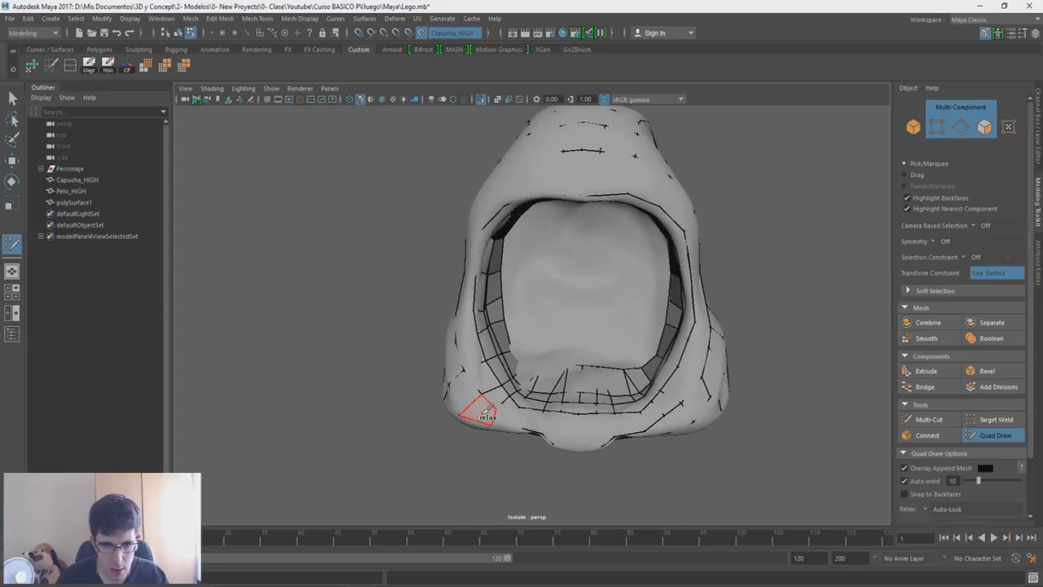
Step: Undo a vertex tweak, pull a vertex to the hood rim and extend a quad along it
{"action": "middle_click_drag", "start_coordinate": [481, 389], "coordinate": [531, 338], "text": "alt"}
{"action": "left_click_drag", "start_coordinate": [531, 338], "coordinate": [540, 350], "text": "alt"}
{"action": "right_click_drag", "start_coordinate": [540, 349], "coordinate": [565, 437], "text": "alt"}
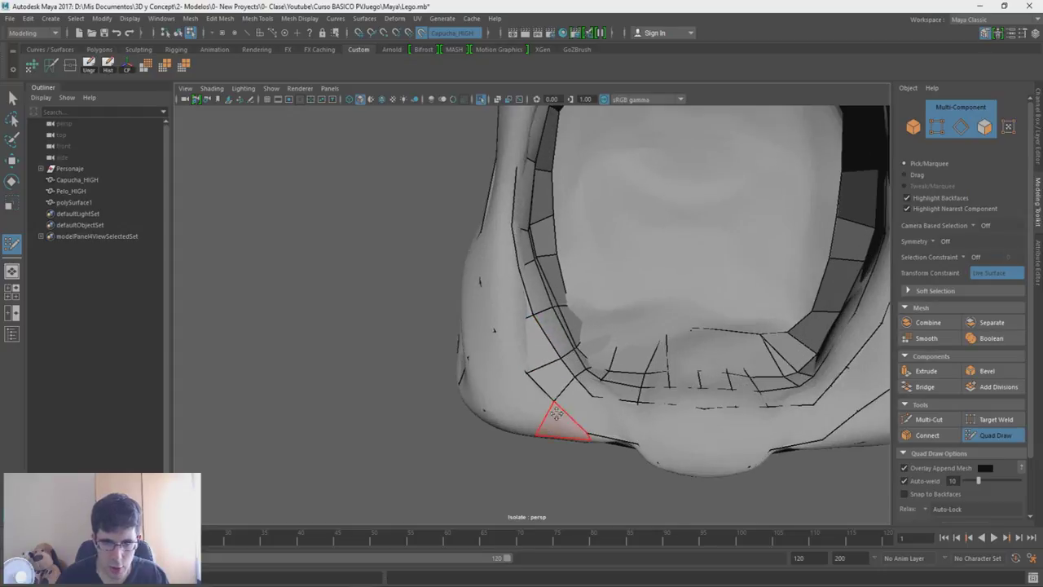
{"action": "left_click_drag", "start_coordinate": [534, 378], "coordinate": [522, 350], "text": "alt"}
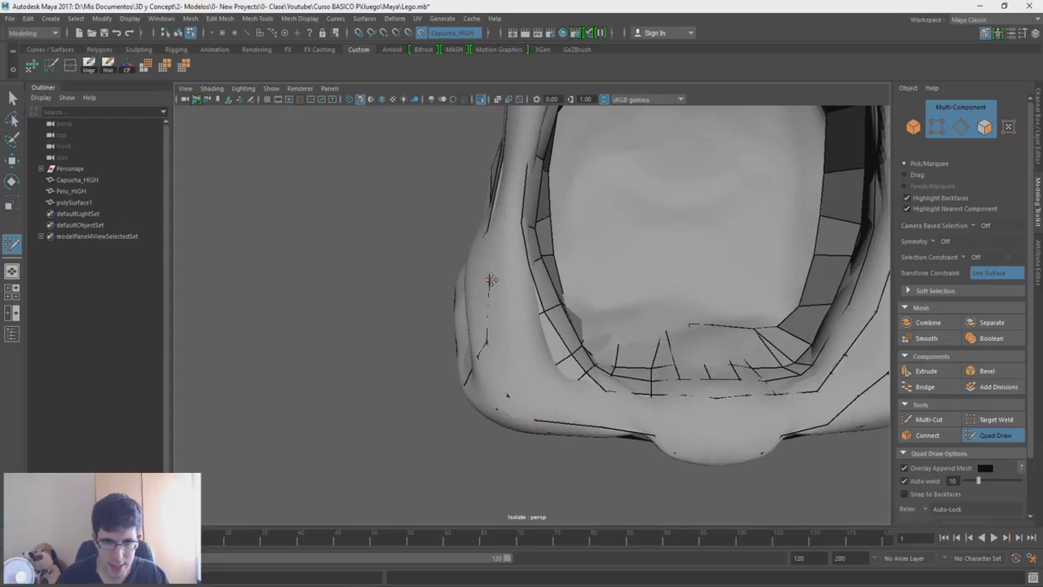
{"action": "left_click_drag", "start_coordinate": [487, 291], "coordinate": [568, 347], "text": "alt"}
{"action": "key", "text": "ctrl+z"}
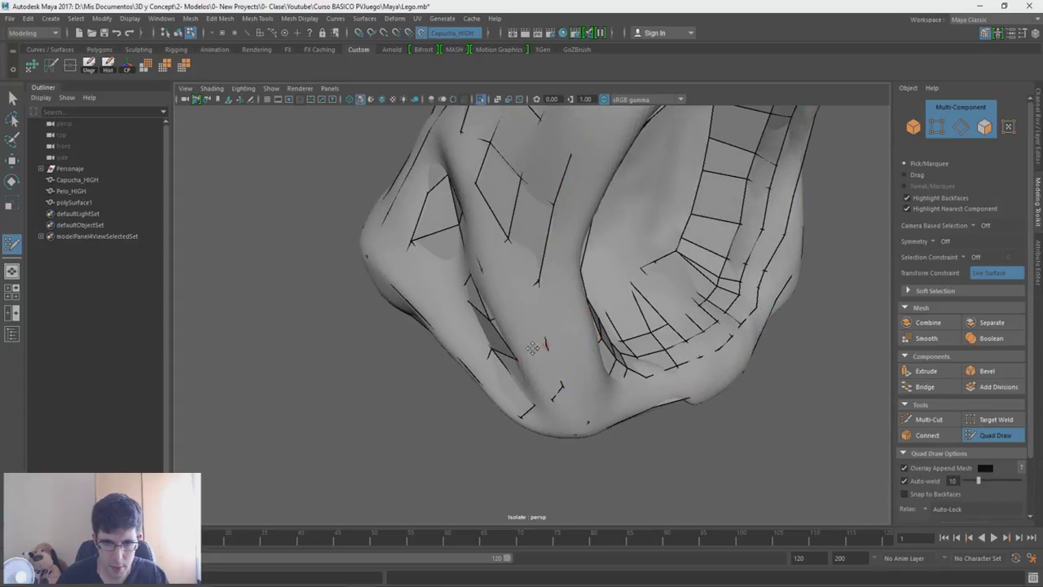
{"action": "left_click_drag", "start_coordinate": [521, 348], "coordinate": [501, 273], "text": "alt"}
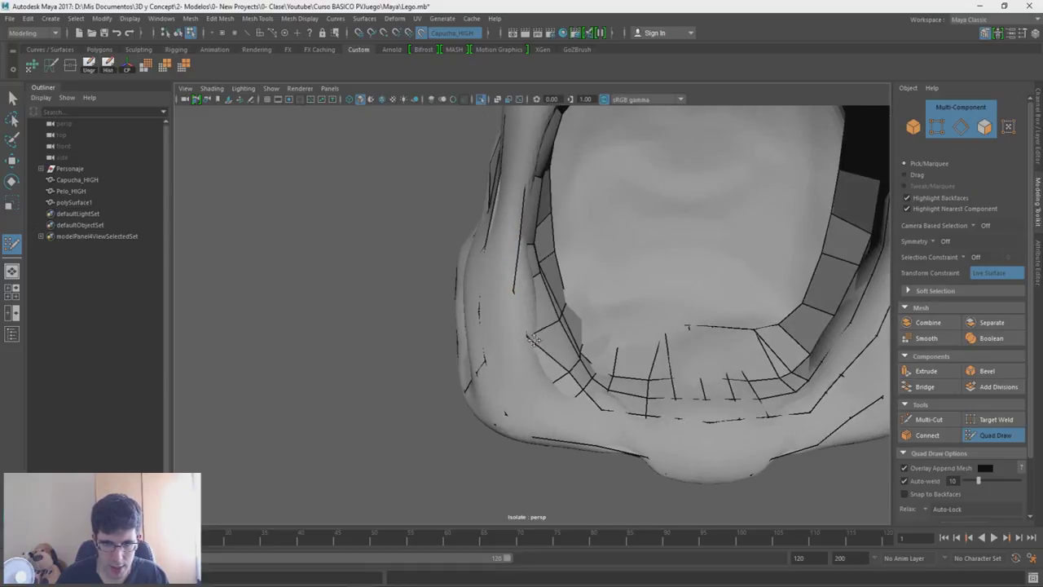
{"action": "mouse_move", "coordinate": [564, 371]}
{"action": "left_mouse_down"}
{"action": "mouse_move", "coordinate": [550, 414]}
{"action": "mouse_move", "coordinate": [645, 427]}
{"action": "left_mouse_up"}
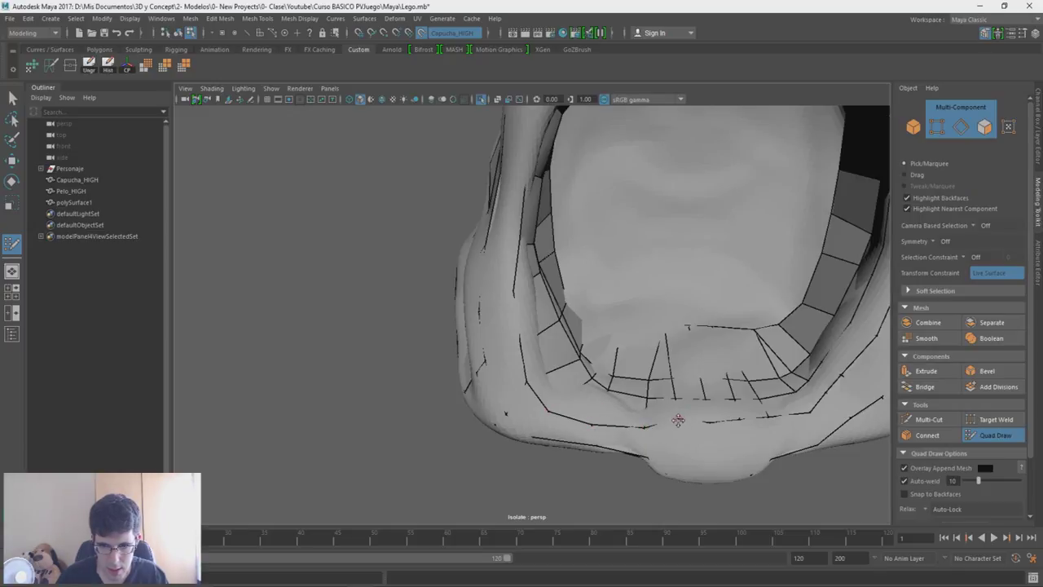
{"action": "mouse_move", "coordinate": [682, 465]}
{"action": "left_mouse_down", "text": "alt"}
{"action": "mouse_move", "coordinate": [729, 430]}
{"action": "mouse_move", "coordinate": [484, 343]}
{"action": "left_mouse_up", "text": "alt"}
{"action": "left_click_drag", "start_coordinate": [530, 383], "coordinate": [488, 383]}
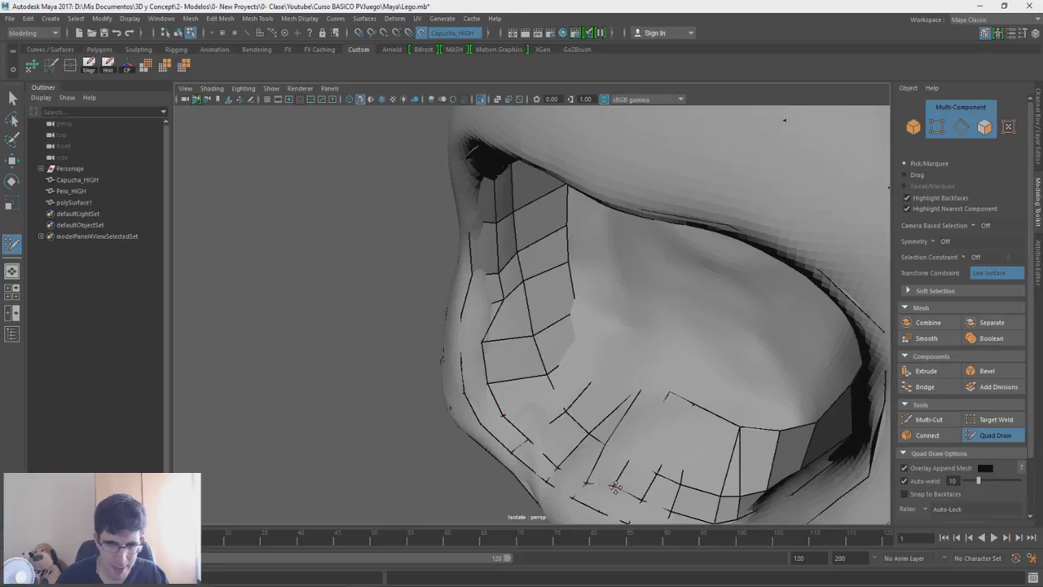
Step: Delete faces near the lower cheek, relax the narrow strip and insert an edge loop through it
{"action": "left_click_drag", "start_coordinate": [638, 500], "coordinate": [564, 356], "text": "alt"}
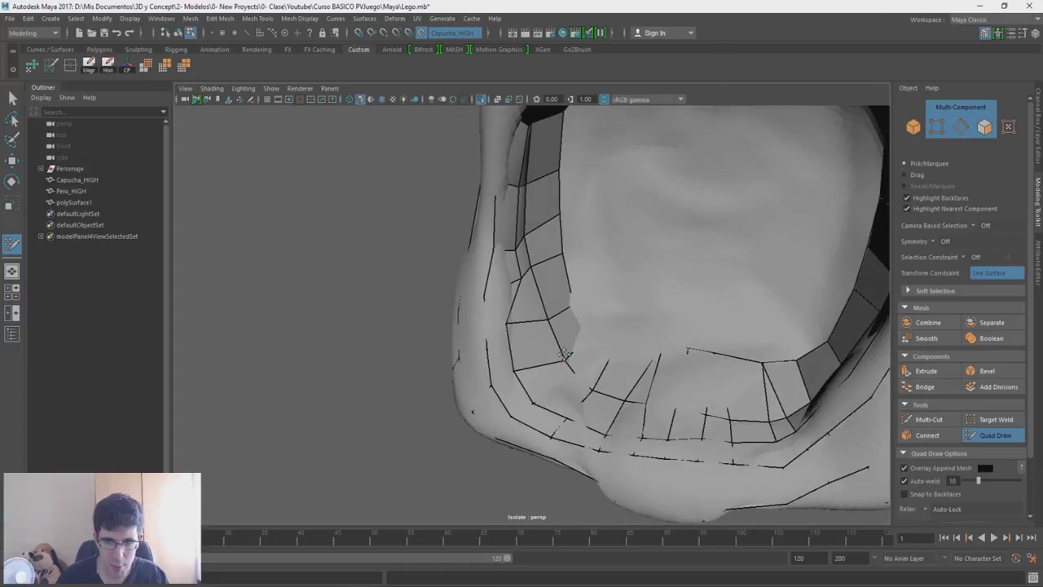
{"action": "left_click", "coordinate": [549, 352], "text": "ctrl+shift"}
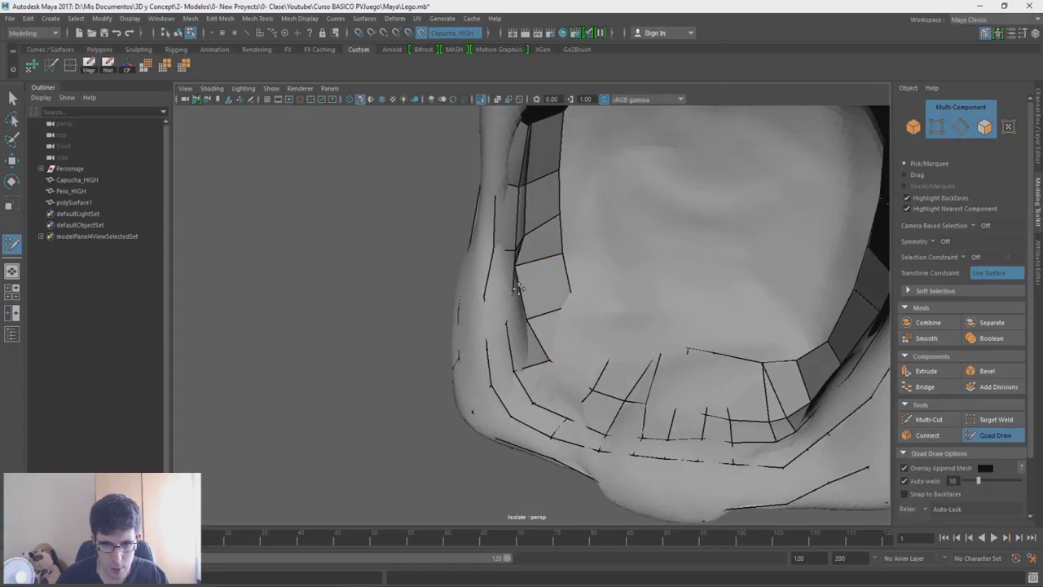
{"action": "left_click", "coordinate": [518, 270], "text": "ctrl+shift"}
{"action": "left_click_drag", "start_coordinate": [540, 147], "coordinate": [536, 192], "text": "shift"}
{"action": "left_click_drag", "start_coordinate": [554, 257], "coordinate": [552, 253], "text": "alt"}
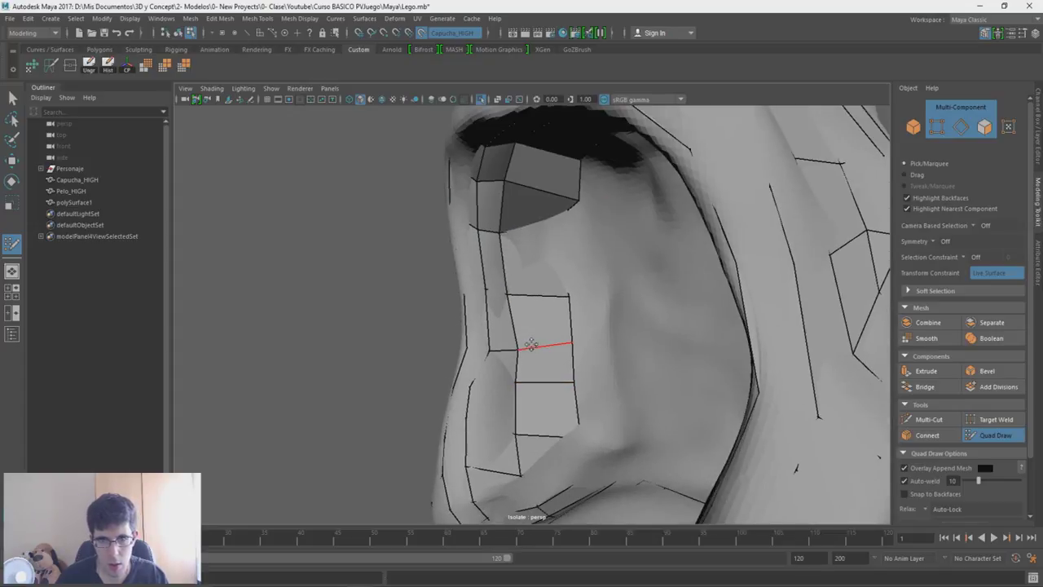
{"action": "left_click", "coordinate": [566, 251], "text": "ctrl"}
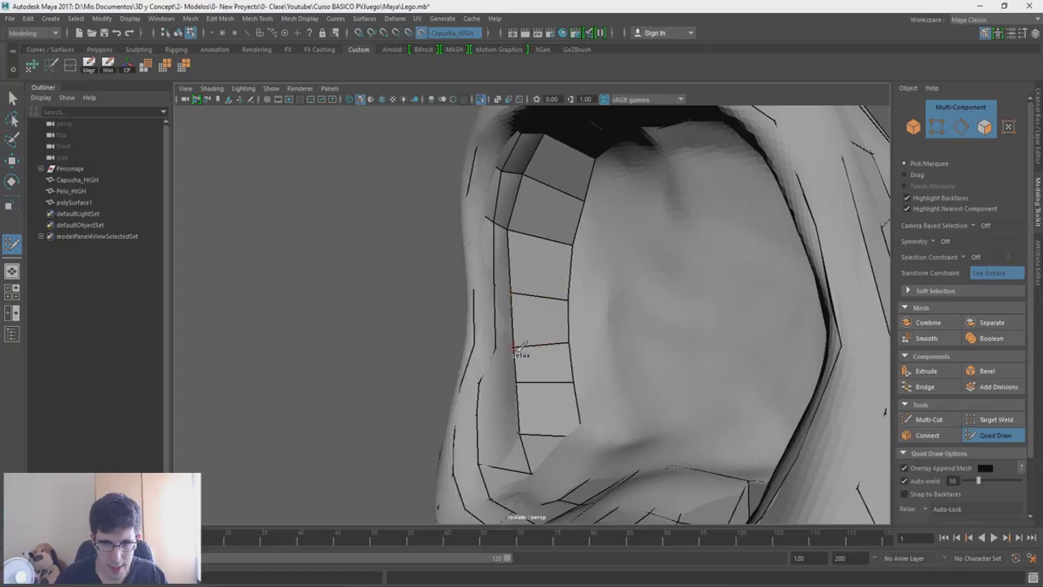
Step: Exit Quad Draw to Object Mode and isolate the new polySurface1 hood
{"action": "scroll", "coordinate": [503, 356], "scroll_direction": "down", "scroll_amount": 6}
{"action": "mouse_move", "coordinate": [503, 356]}
{"action": "left_mouse_down", "text": "alt"}
{"action": "mouse_move", "coordinate": [599, 330]}
{"action": "mouse_move", "coordinate": [817, 316]}
{"action": "left_mouse_up", "text": "alt"}
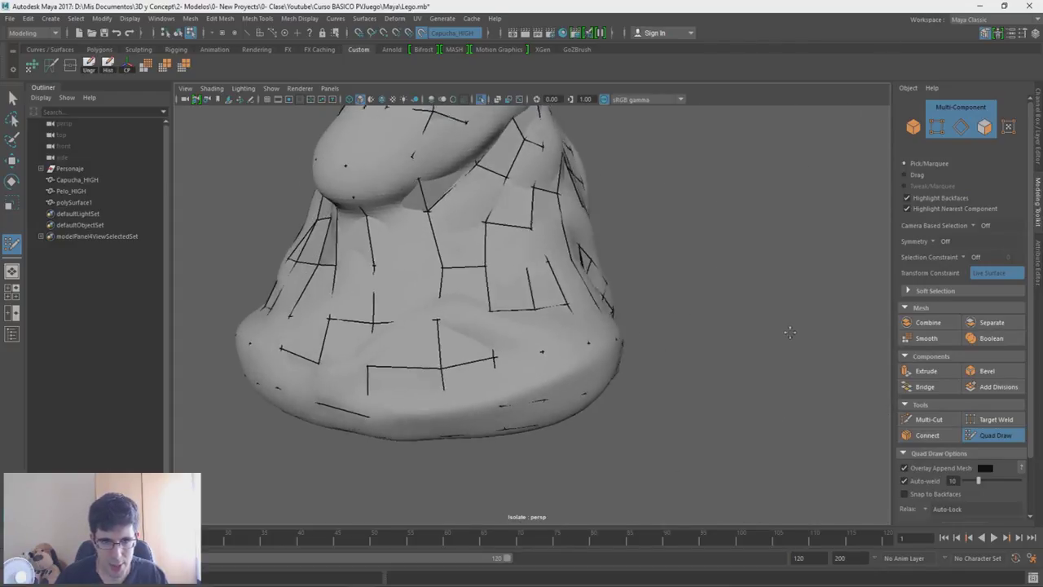
{"action": "scroll", "coordinate": [816, 316], "scroll_direction": "down", "scroll_amount": 3}
{"action": "left_click_drag", "start_coordinate": [817, 316], "coordinate": [528, 310], "text": "alt"}
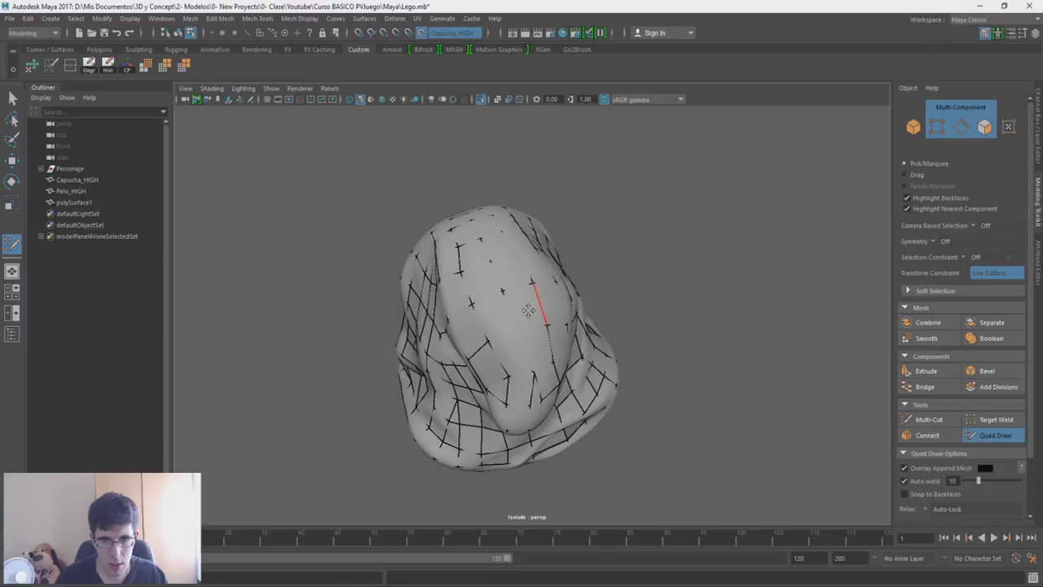
{"action": "mouse_move", "coordinate": [519, 350]}
{"action": "left_mouse_down", "text": "alt"}
{"action": "mouse_move", "coordinate": [714, 235]}
{"action": "mouse_move", "coordinate": [638, 281]}
{"action": "left_mouse_up", "text": "alt"}
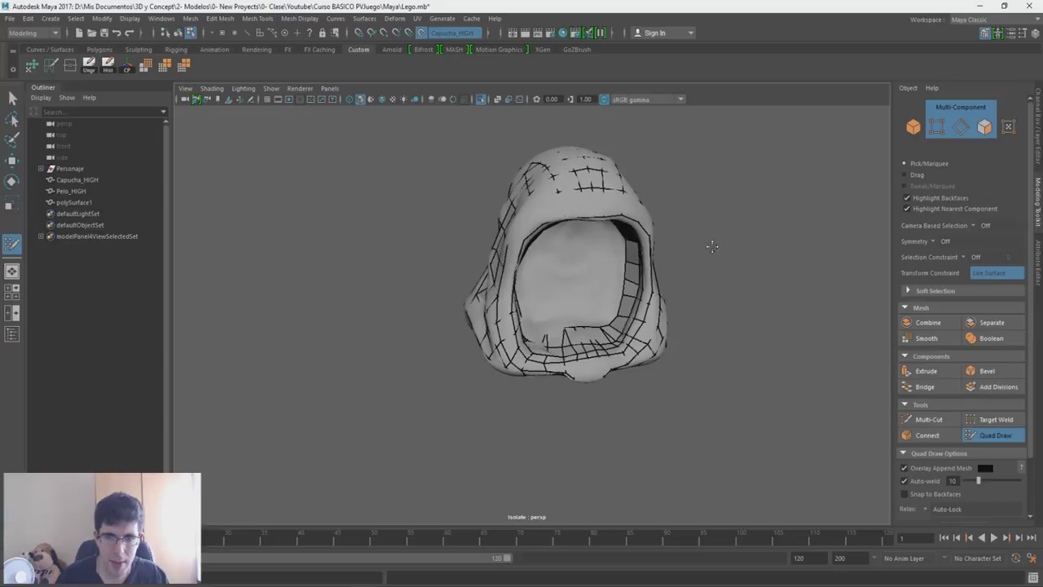
{"action": "scroll", "coordinate": [500, 328], "scroll_direction": "up", "scroll_amount": 3}
{"action": "key", "text": "ctrl+1"}
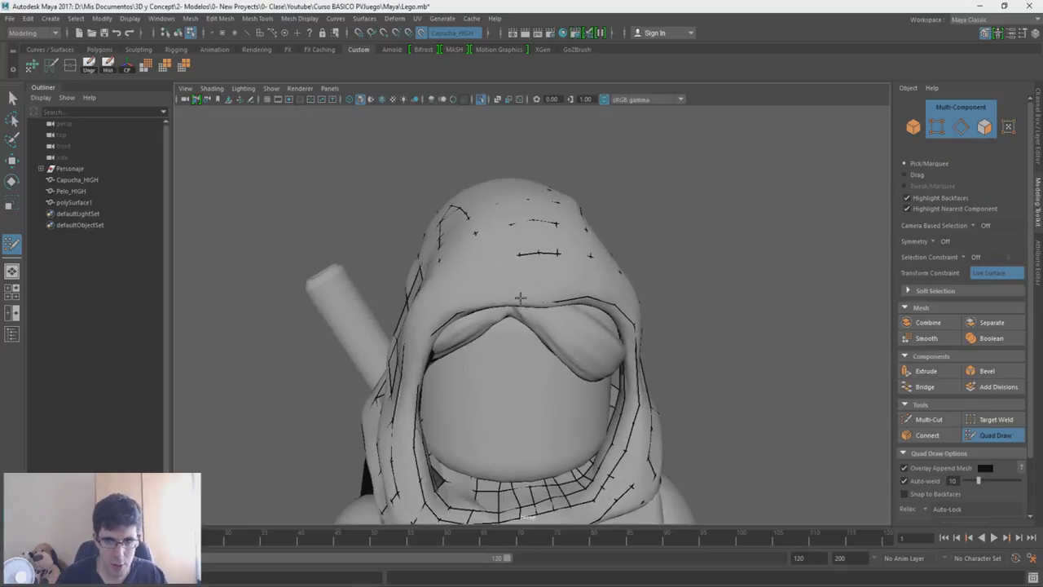
{"action": "right_click_drag", "start_coordinate": [731, 301], "coordinate": [762, 260]}
{"action": "key", "text": "ctrl+1"}
{"action": "left_click_drag", "start_coordinate": [729, 291], "coordinate": [701, 269], "text": "alt"}
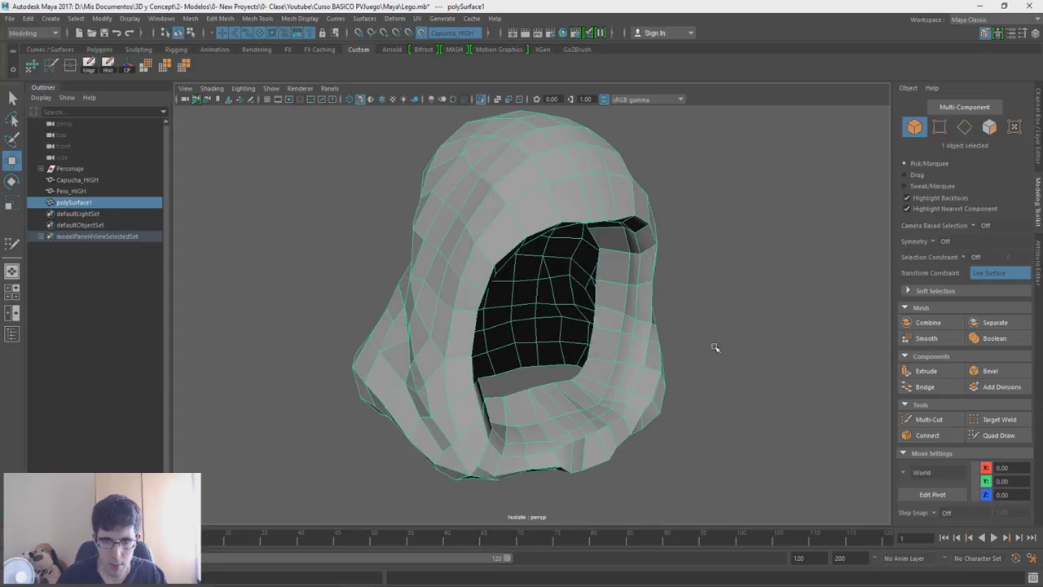
Step: Select polySurface1, switch to Vertex mode and choose Target Weld from the marking menu
{"action": "left_click", "coordinate": [634, 214]}
{"action": "scroll", "coordinate": [633, 214], "scroll_direction": "down", "scroll_amount": 3}
{"action": "mouse_move", "coordinate": [633, 214]}
{"action": "left_mouse_down", "text": "alt"}
{"action": "mouse_move", "coordinate": [535, 321]}
{"action": "mouse_move", "coordinate": [615, 314]}
{"action": "left_mouse_up", "text": "alt"}
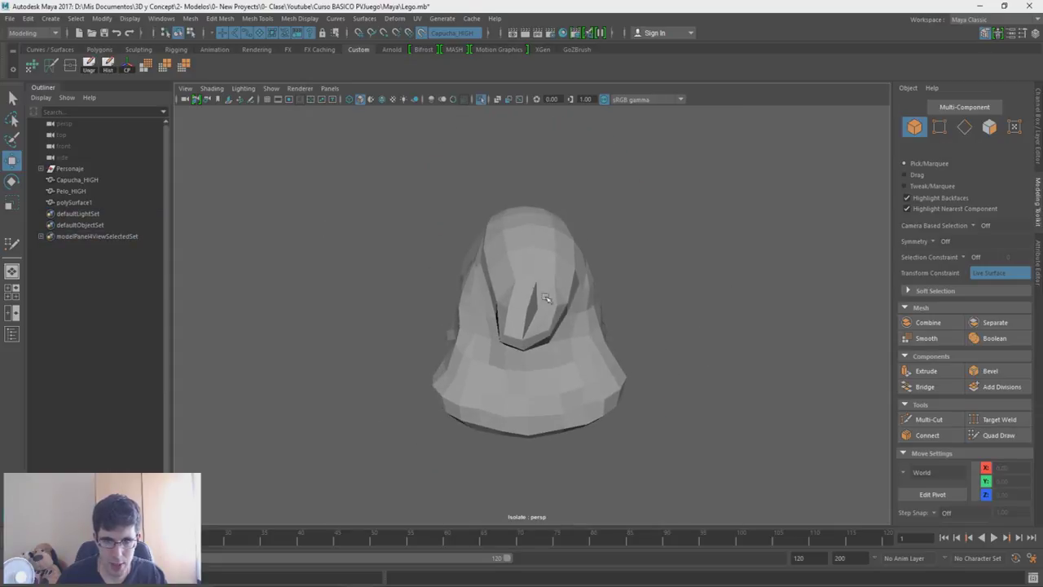
{"action": "scroll", "coordinate": [562, 367], "scroll_direction": "up", "scroll_amount": 2}
{"action": "scroll", "coordinate": [554, 354], "scroll_direction": "up", "scroll_amount": 3}
{"action": "left_click", "coordinate": [546, 310]}
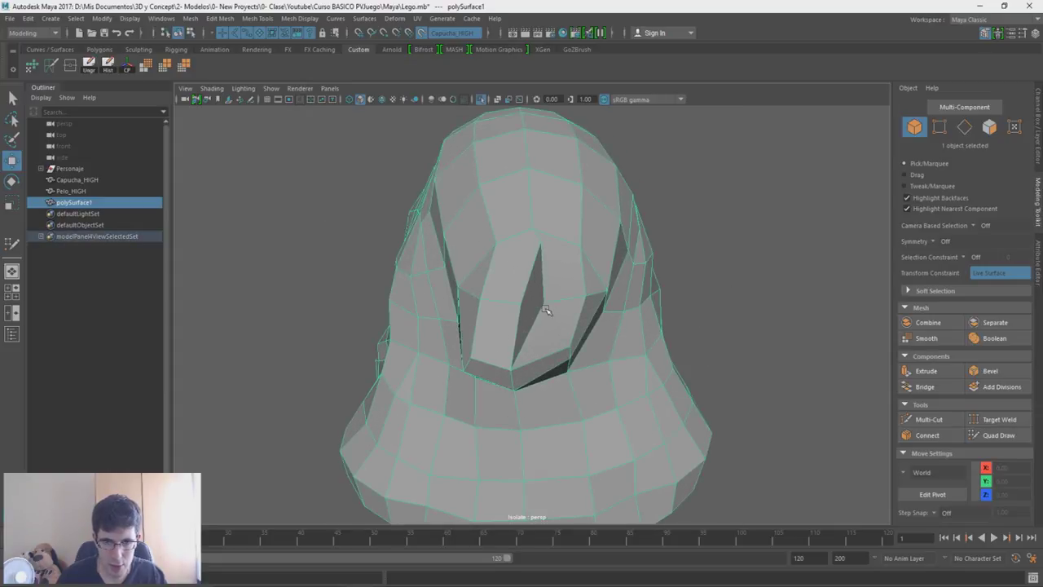
{"action": "right_click", "coordinate": [685, 256]}
{"action": "left_click", "coordinate": [653, 257]}
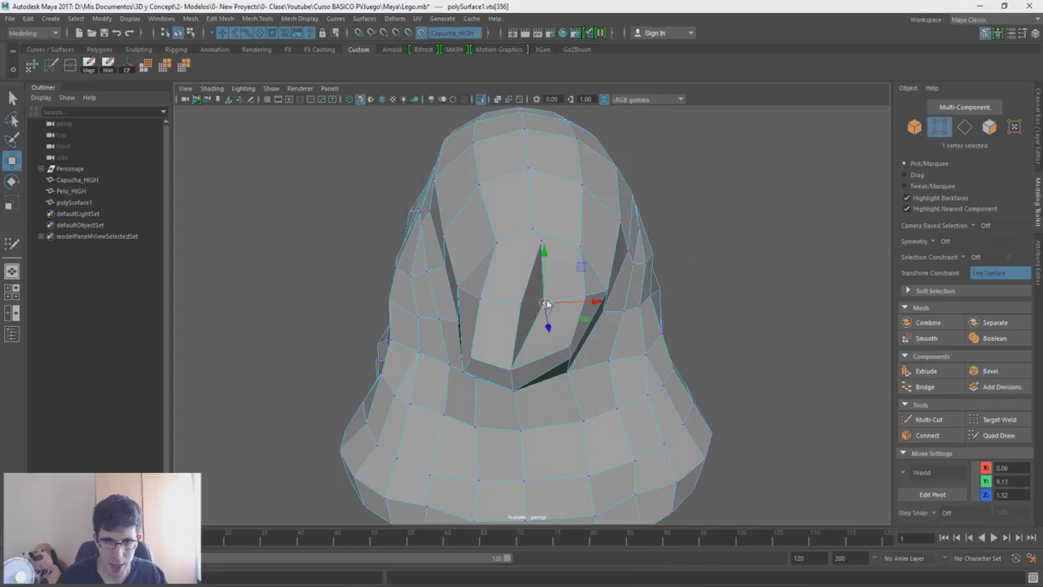
{"action": "right_click", "coordinate": [546, 260], "text": "shift"}
{"action": "left_click", "coordinate": [552, 298]}
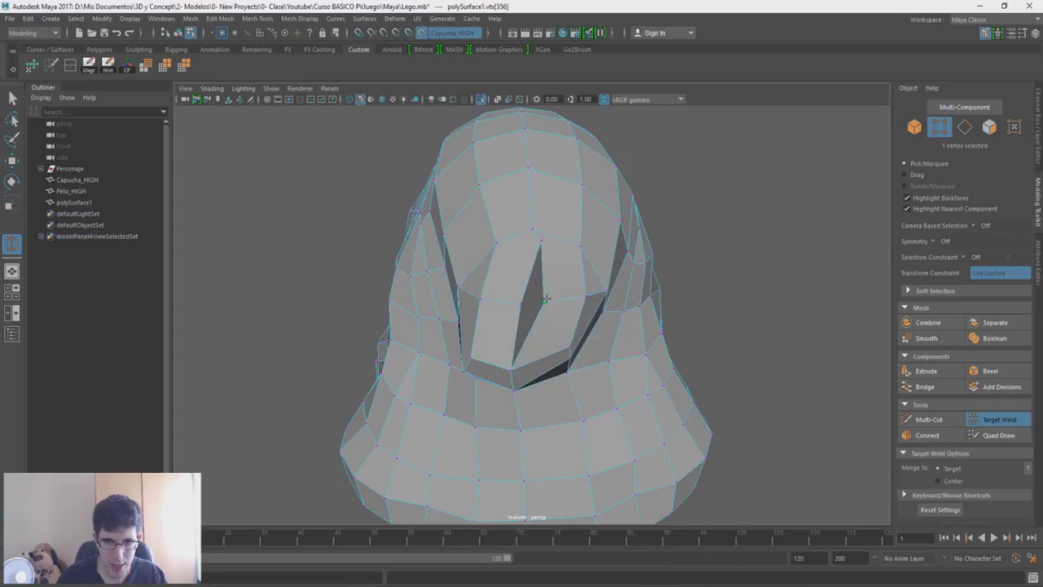
Step: Adjust a front-opening vertex with the Move tool, then show the full character again
{"action": "key", "text": "w"}
{"action": "mouse_move", "coordinate": [552, 247]}
{"action": "left_mouse_down", "text": "alt"}
{"action": "mouse_move", "coordinate": [522, 314]}
{"action": "mouse_move", "coordinate": [477, 344]}
{"action": "mouse_move", "coordinate": [610, 353]}
{"action": "mouse_move", "coordinate": [630, 345]}
{"action": "mouse_move", "coordinate": [531, 356]}
{"action": "mouse_move", "coordinate": [570, 340]}
{"action": "mouse_move", "coordinate": [524, 340]}
{"action": "mouse_move", "coordinate": [467, 367]}
{"action": "left_mouse_up", "text": "alt"}
{"action": "left_click", "coordinate": [528, 292]}
{"action": "right_click_drag", "start_coordinate": [467, 367], "coordinate": [379, 288], "text": "alt"}
{"action": "mouse_move", "coordinate": [380, 288]}
{"action": "left_mouse_down", "text": "alt"}
{"action": "mouse_move", "coordinate": [601, 294]}
{"action": "mouse_move", "coordinate": [755, 282]}
{"action": "mouse_move", "coordinate": [689, 288]}
{"action": "left_mouse_up", "text": "alt"}
{"action": "key", "text": "ctrl+1"}
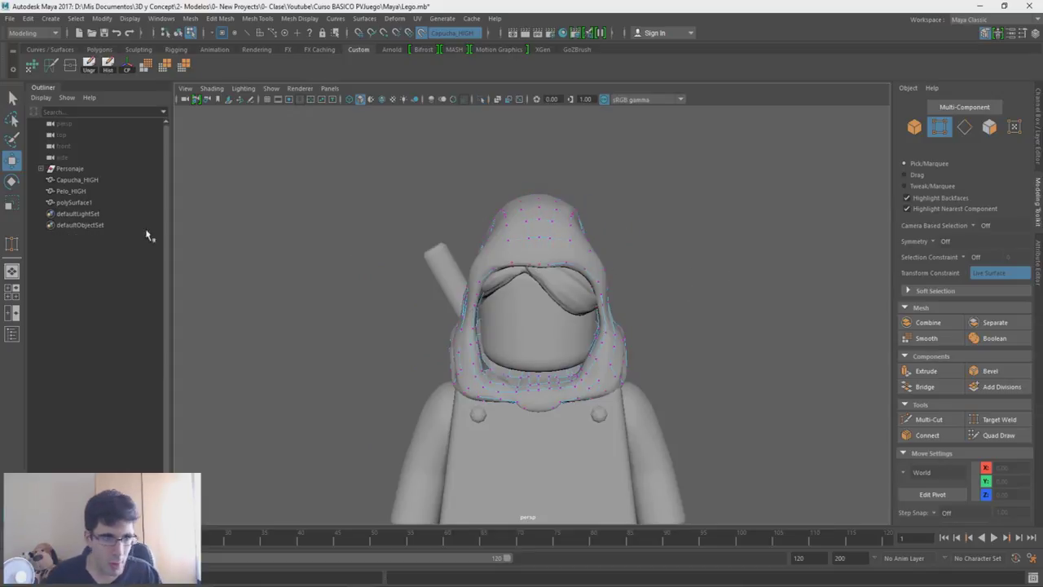
Step: Select Capucha_HIGH and inspect it from the back, sides and front
{"action": "left_click", "coordinate": [85, 181]}
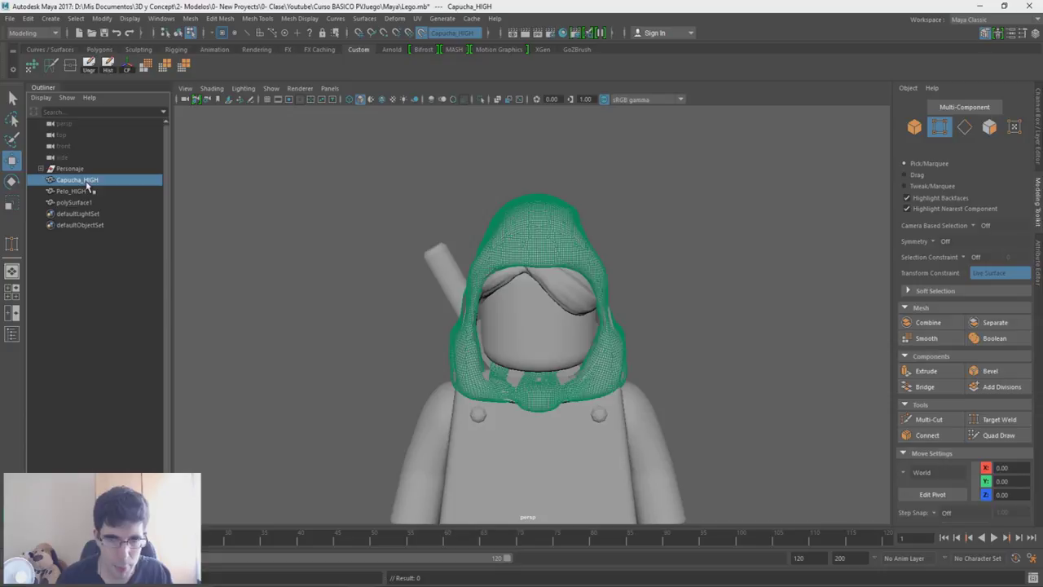
{"action": "mouse_move", "coordinate": [489, 238]}
{"action": "left_mouse_down", "text": "alt"}
{"action": "mouse_move", "coordinate": [570, 244]}
{"action": "mouse_move", "coordinate": [489, 373]}
{"action": "left_mouse_up", "text": "alt"}
{"action": "scroll", "coordinate": [490, 373], "scroll_direction": "up", "scroll_amount": 2}
{"action": "mouse_move", "coordinate": [478, 310]}
{"action": "left_mouse_down", "text": "alt"}
{"action": "mouse_move", "coordinate": [683, 278]}
{"action": "mouse_move", "coordinate": [636, 285]}
{"action": "mouse_move", "coordinate": [377, 393]}
{"action": "mouse_move", "coordinate": [617, 358]}
{"action": "left_mouse_up", "text": "alt"}
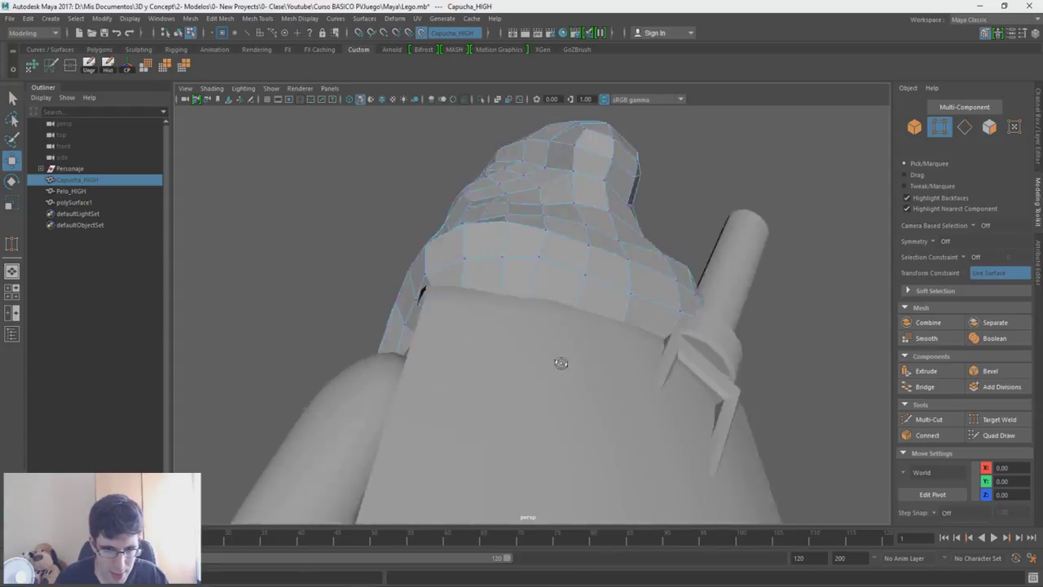
{"action": "mouse_move", "coordinate": [671, 300]}
{"action": "left_mouse_down", "text": "alt"}
{"action": "mouse_move", "coordinate": [647, 343]}
{"action": "mouse_move", "coordinate": [703, 409]}
{"action": "left_mouse_up", "text": "alt"}
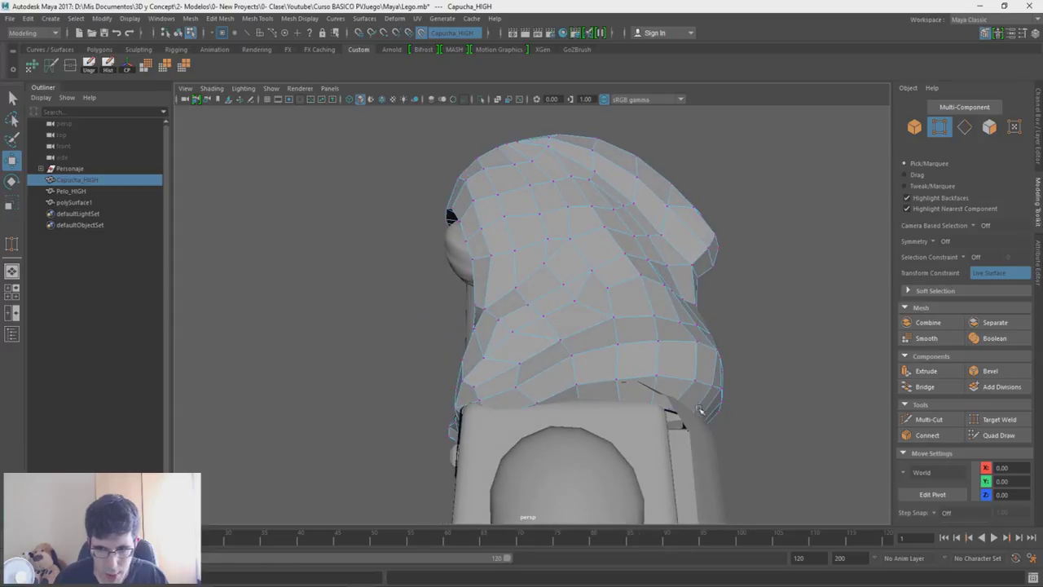
{"action": "mouse_move", "coordinate": [661, 443]}
{"action": "left_mouse_down", "text": "alt"}
{"action": "mouse_move", "coordinate": [582, 424]}
{"action": "mouse_move", "coordinate": [780, 438]}
{"action": "left_mouse_up", "text": "alt"}
{"action": "right_click_drag", "start_coordinate": [730, 272], "coordinate": [731, 334]}
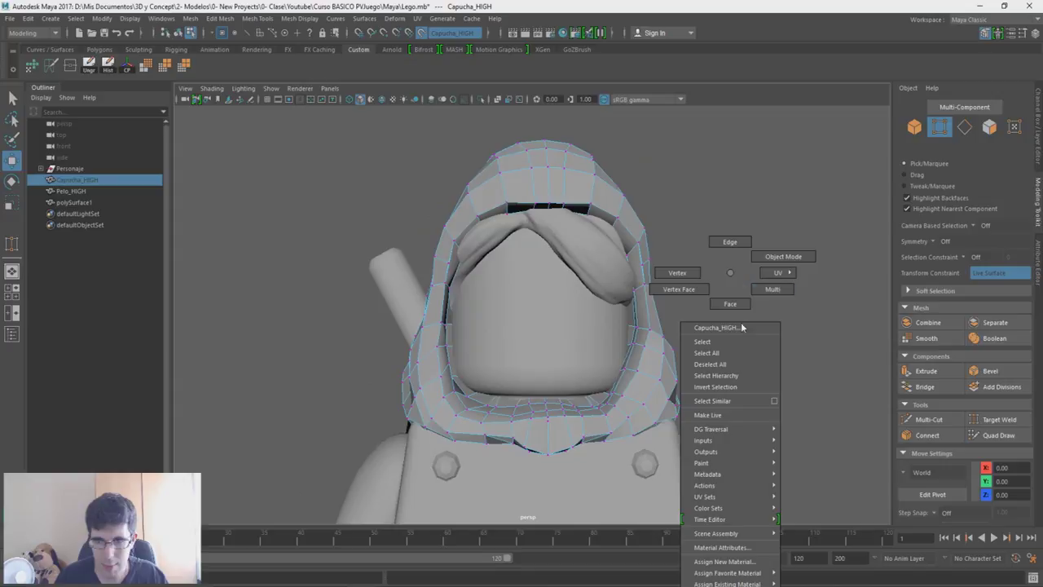
Step: Return to Object Mode and isolate Capucha_HIGH together with polySurface1
{"action": "right_click_drag", "start_coordinate": [800, 255], "coordinate": [801, 255]}
{"action": "left_click", "coordinate": [561, 212]}
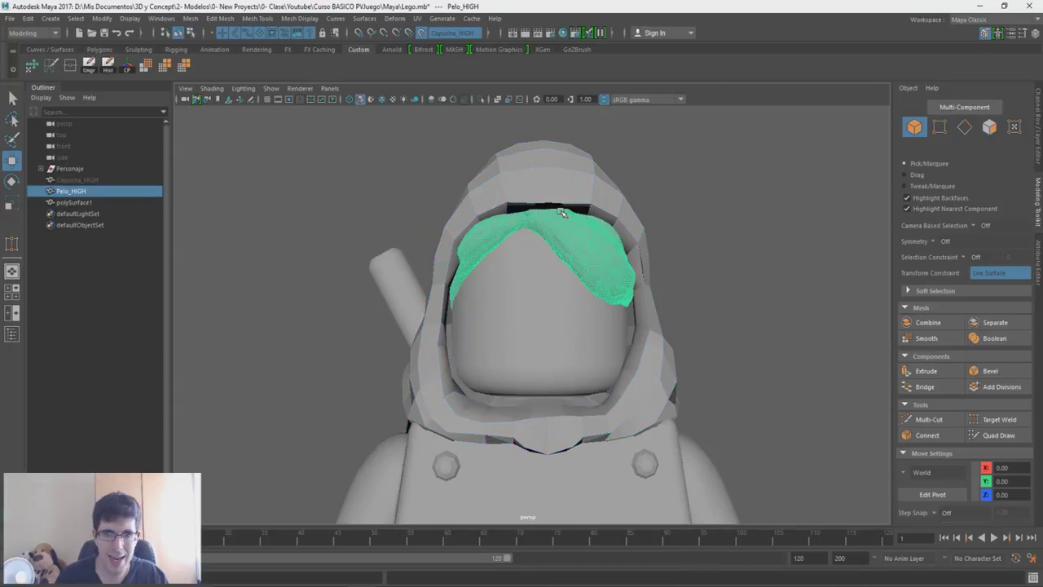
{"action": "left_click", "coordinate": [93, 179]}
{"action": "left_click", "coordinate": [105, 190], "text": "ctrl"}
{"action": "left_click", "coordinate": [98, 191], "text": "ctrl"}
{"action": "left_click", "coordinate": [97, 202], "text": "ctrl"}
{"action": "key", "text": "ctrl+1"}
{"action": "left_click", "coordinate": [560, 195], "text": "ctrl"}
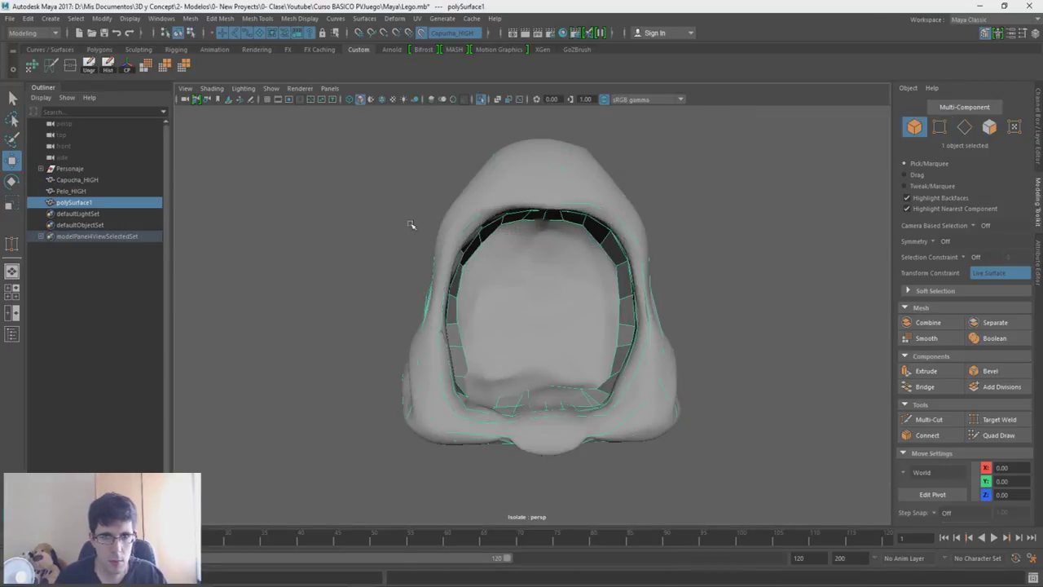
Step: Fill one more quad on the hood's lower front with Quad Draw
{"action": "left_click_drag", "start_coordinate": [691, 270], "coordinate": [600, 345], "text": "alt"}
{"action": "left_click", "coordinate": [996, 435]}
{"action": "mouse_move", "coordinate": [503, 215]}
{"action": "left_mouse_down", "text": "alt"}
{"action": "mouse_move", "coordinate": [427, 185]}
{"action": "mouse_move", "coordinate": [467, 218]}
{"action": "left_mouse_up", "text": "alt"}
{"action": "mouse_move", "coordinate": [470, 259]}
{"action": "left_mouse_down", "text": "alt"}
{"action": "mouse_move", "coordinate": [601, 368]}
{"action": "mouse_move", "coordinate": [750, 410]}
{"action": "mouse_move", "coordinate": [396, 210]}
{"action": "mouse_move", "coordinate": [487, 278]}
{"action": "mouse_move", "coordinate": [393, 330]}
{"action": "mouse_move", "coordinate": [426, 254]}
{"action": "mouse_move", "coordinate": [453, 361]}
{"action": "mouse_move", "coordinate": [486, 324]}
{"action": "left_mouse_up", "text": "alt"}
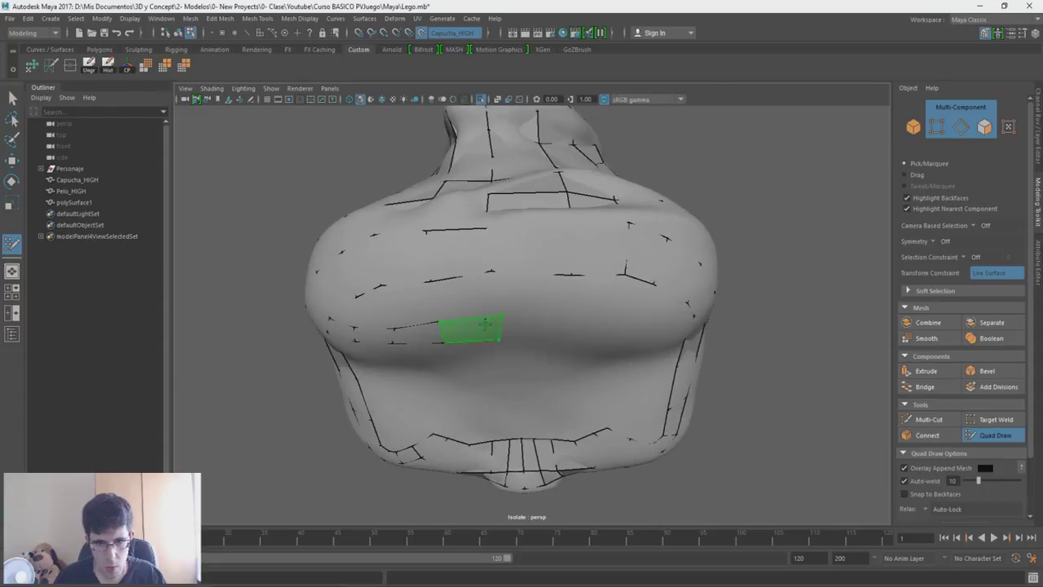
{"action": "mouse_move", "coordinate": [680, 319]}
{"action": "left_mouse_down", "text": "alt"}
{"action": "mouse_move", "coordinate": [571, 306]}
{"action": "mouse_move", "coordinate": [565, 257]}
{"action": "mouse_move", "coordinate": [617, 306]}
{"action": "mouse_move", "coordinate": [588, 351]}
{"action": "left_mouse_up", "text": "alt"}
{"action": "left_click", "coordinate": [588, 351], "text": "shift"}
{"action": "mouse_move", "coordinate": [400, 364]}
{"action": "left_mouse_down", "text": "alt"}
{"action": "mouse_move", "coordinate": [414, 298]}
{"action": "mouse_move", "coordinate": [587, 361]}
{"action": "mouse_move", "coordinate": [609, 307]}
{"action": "mouse_move", "coordinate": [664, 312]}
{"action": "mouse_move", "coordinate": [673, 328]}
{"action": "left_mouse_up", "text": "alt"}
{"action": "key", "text": "ctrl+1"}
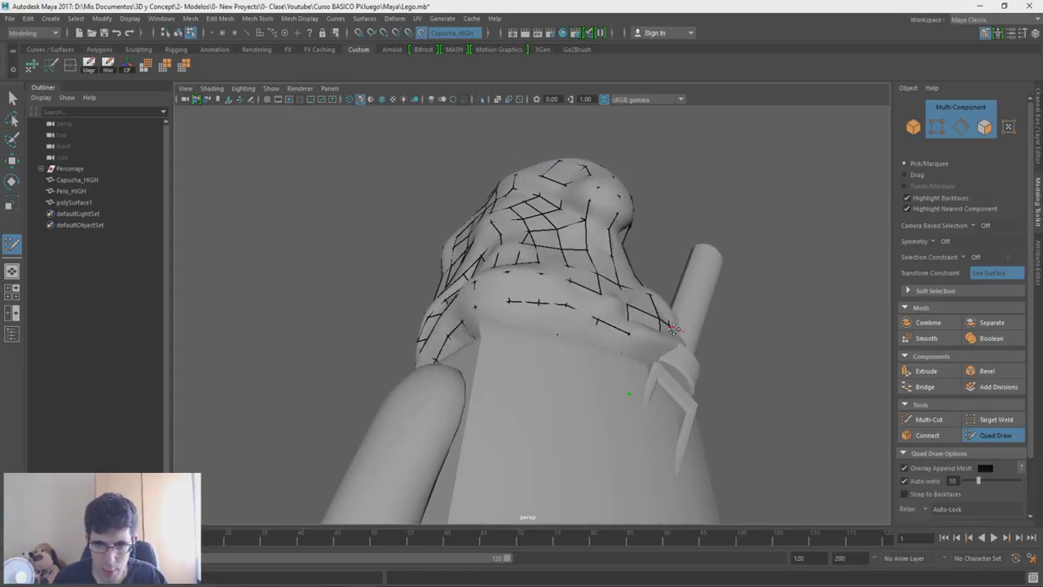
Step: Return to Object Mode and hide Capucha_HIGH with Ctrl+H
{"action": "right_click_drag", "start_coordinate": [758, 302], "coordinate": [807, 258]}
{"action": "right_click_drag", "start_coordinate": [757, 291], "coordinate": [803, 261]}
{"action": "left_click_drag", "start_coordinate": [552, 286], "coordinate": [640, 290], "text": "alt"}
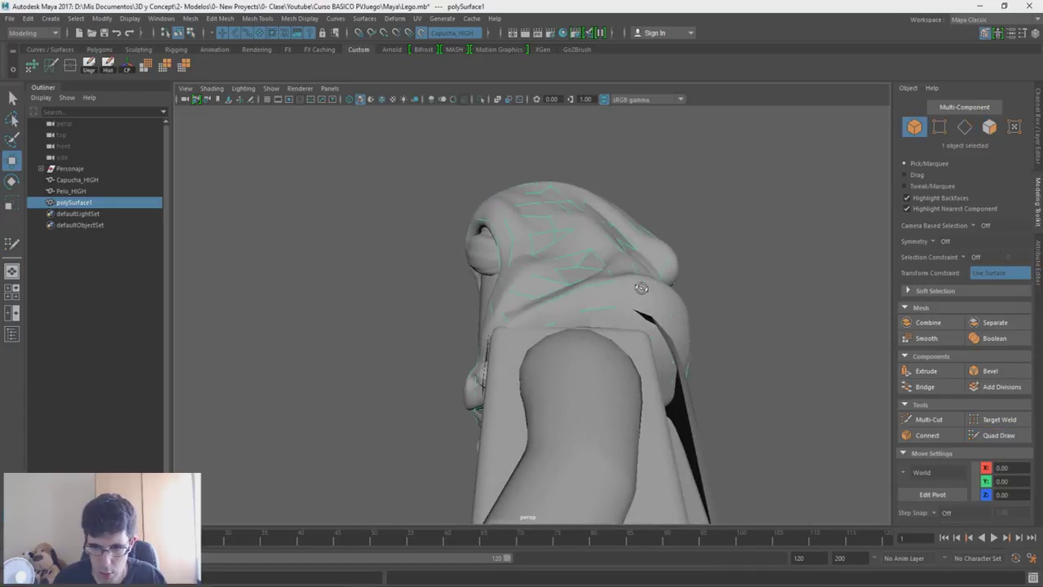
{"action": "left_click", "coordinate": [77, 179]}
{"action": "key", "text": "ctrl+h"}
Step: Isolate polySurface1 and rename it Capucha in the Outliner
{"action": "left_click", "coordinate": [73, 202]}
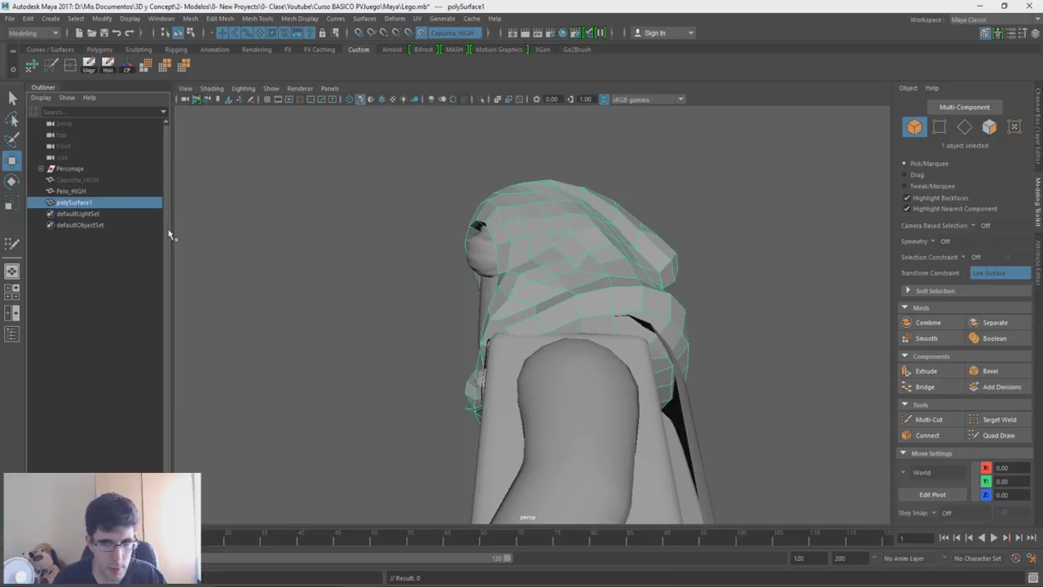
{"action": "mouse_move", "coordinate": [663, 305]}
{"action": "left_mouse_down", "text": "alt"}
{"action": "mouse_move", "coordinate": [660, 288]}
{"action": "mouse_move", "coordinate": [394, 362]}
{"action": "mouse_move", "coordinate": [272, 372]}
{"action": "mouse_move", "coordinate": [419, 352]}
{"action": "mouse_move", "coordinate": [624, 400]}
{"action": "mouse_move", "coordinate": [652, 373]}
{"action": "mouse_move", "coordinate": [623, 400]}
{"action": "left_mouse_up", "text": "alt"}
{"action": "key", "text": "ctrl+1"}
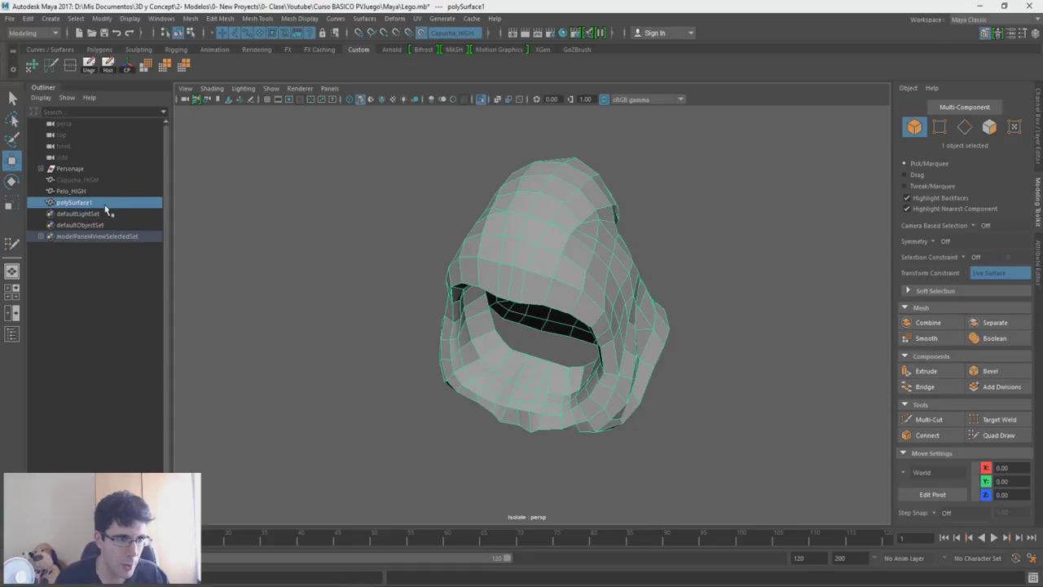
{"action": "type", "text": "Capucha"}
{"action": "left_click", "coordinate": [41, 168]}
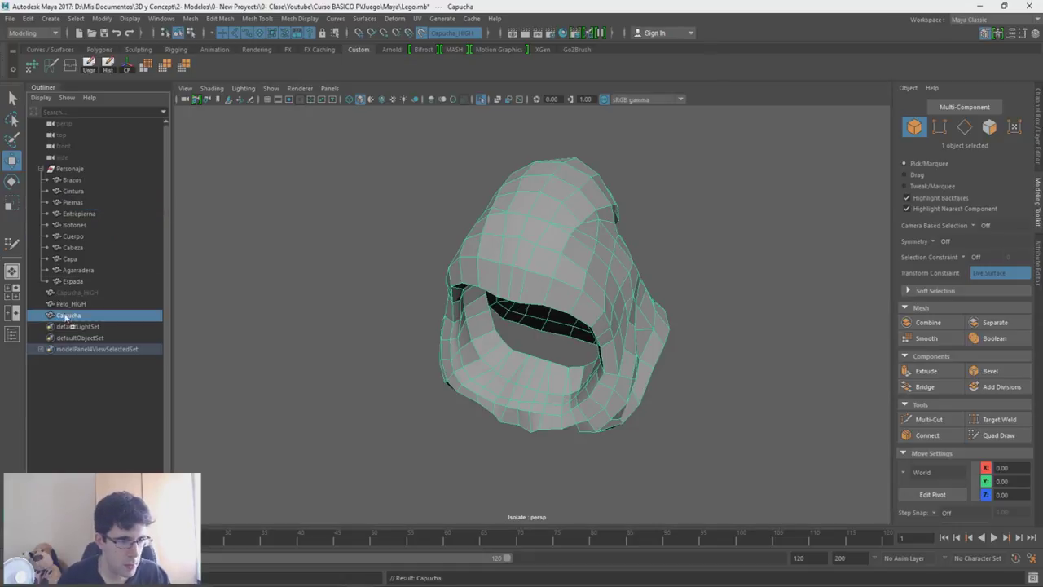
Step: Parent Capucha under the Personaje group, then select and isolate Pelo_HIGH
{"action": "middle_click_drag", "start_coordinate": [74, 315], "coordinate": [69, 169]}
{"action": "left_click", "coordinate": [41, 168]}
{"action": "left_click", "coordinate": [88, 191]}
{"action": "key", "text": "ctrl+1"}
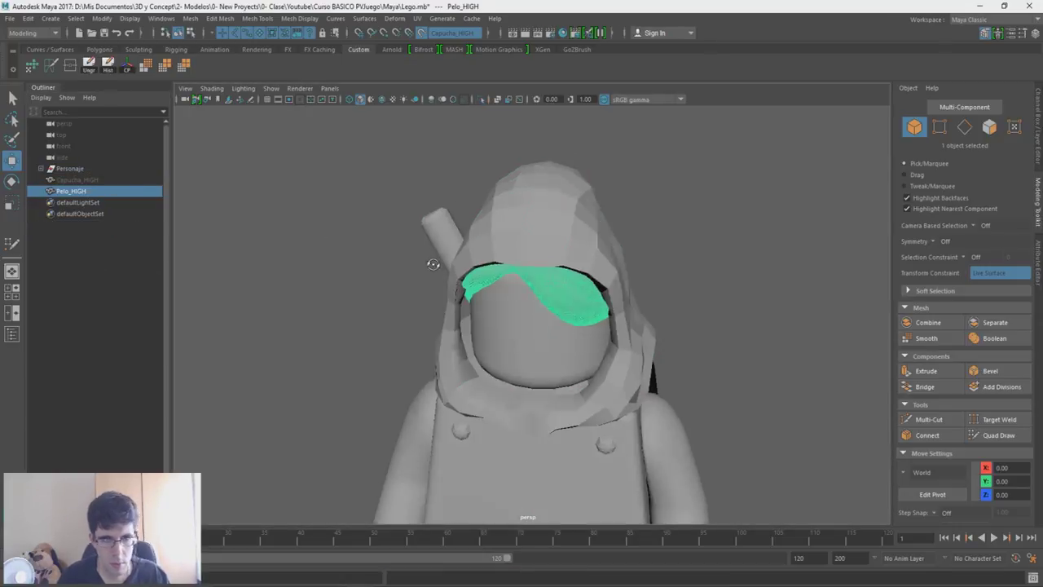
{"action": "key", "text": "ctrl+1"}
Step: Make Pelo_HIGH the live surface and place the first Quad Draw point on the hair
{"action": "left_click", "coordinate": [998, 435]}
{"action": "scroll", "coordinate": [570, 448], "scroll_direction": "up", "scroll_amount": 3}
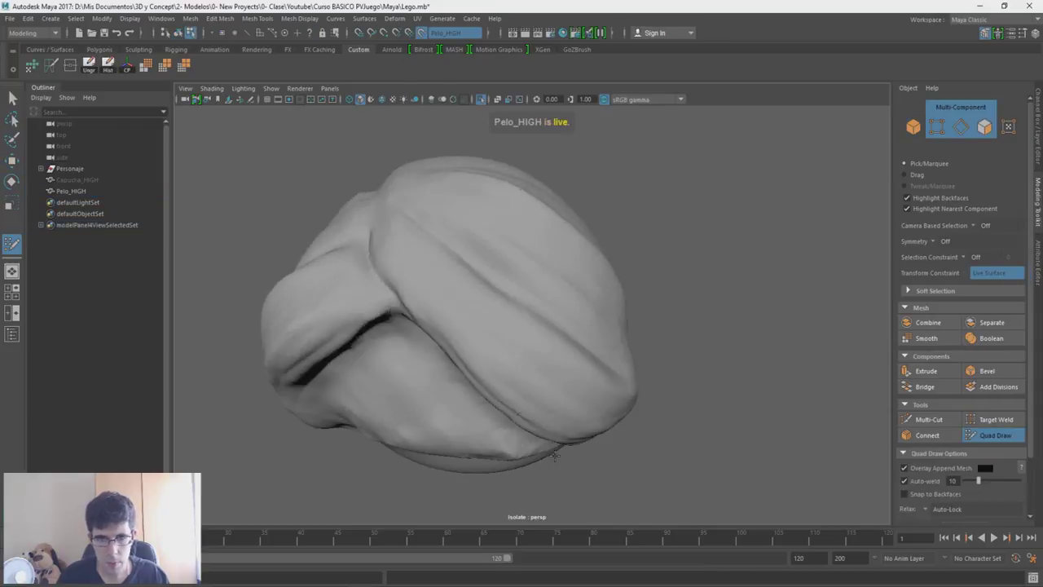
{"action": "scroll", "coordinate": [442, 457], "scroll_direction": "down", "scroll_amount": 3}
{"action": "left_click_drag", "start_coordinate": [458, 442], "coordinate": [531, 343], "text": "alt"}
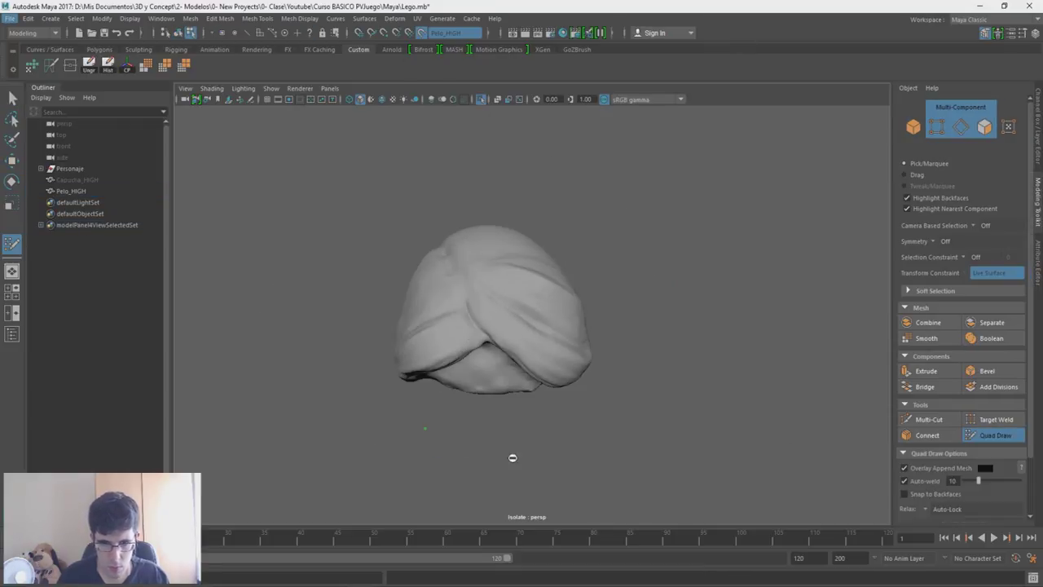
{"action": "mouse_move", "coordinate": [429, 436]}
{"action": "left_mouse_down", "text": "alt"}
{"action": "mouse_move", "coordinate": [468, 335]}
{"action": "mouse_move", "coordinate": [419, 429]}
{"action": "left_mouse_up", "text": "alt"}
{"action": "mouse_move", "coordinate": [573, 249]}
{"action": "left_mouse_down", "text": "alt"}
{"action": "mouse_move", "coordinate": [531, 280]}
{"action": "mouse_move", "coordinate": [478, 240]}
{"action": "mouse_move", "coordinate": [484, 295]}
{"action": "mouse_move", "coordinate": [484, 251]}
{"action": "left_mouse_up", "text": "alt"}
{"action": "left_click", "coordinate": [477, 240]}
Step: Draw quads over the hair's folded front, then restore the full scene and the Move tool
{"action": "mouse_move", "coordinate": [528, 312]}
{"action": "left_mouse_down", "text": "alt"}
{"action": "mouse_move", "coordinate": [545, 300]}
{"action": "mouse_move", "coordinate": [524, 302]}
{"action": "mouse_move", "coordinate": [444, 244]}
{"action": "mouse_move", "coordinate": [462, 255]}
{"action": "left_mouse_up", "text": "alt"}
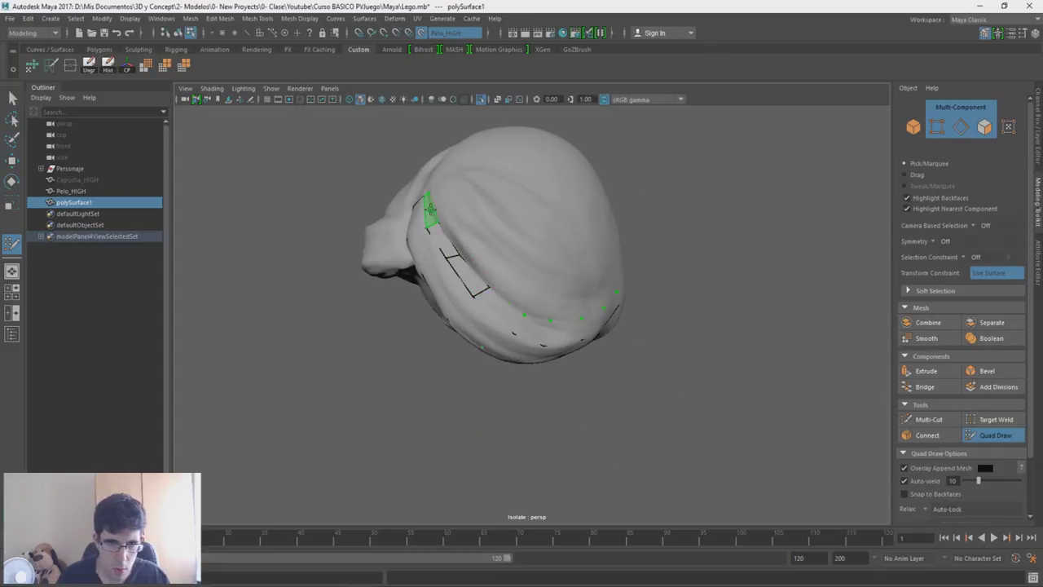
{"action": "left_click_drag", "start_coordinate": [531, 329], "coordinate": [564, 319], "text": "alt"}
{"action": "mouse_move", "coordinate": [498, 290]}
{"action": "left_mouse_down", "text": "alt"}
{"action": "mouse_move", "coordinate": [499, 260]}
{"action": "mouse_move", "coordinate": [499, 296]}
{"action": "left_mouse_up", "text": "alt"}
{"action": "mouse_move", "coordinate": [460, 235]}
{"action": "left_mouse_down", "text": "alt"}
{"action": "mouse_move", "coordinate": [493, 189]}
{"action": "mouse_move", "coordinate": [476, 148]}
{"action": "left_mouse_up", "text": "alt"}
{"action": "mouse_move", "coordinate": [495, 188]}
{"action": "left_mouse_down", "text": "alt"}
{"action": "mouse_move", "coordinate": [522, 174]}
{"action": "mouse_move", "coordinate": [535, 267]}
{"action": "mouse_move", "coordinate": [579, 361]}
{"action": "mouse_move", "coordinate": [491, 260]}
{"action": "mouse_move", "coordinate": [525, 222]}
{"action": "mouse_move", "coordinate": [536, 275]}
{"action": "mouse_move", "coordinate": [540, 267]}
{"action": "left_mouse_up", "text": "alt"}
{"action": "mouse_move", "coordinate": [432, 317]}
{"action": "left_mouse_down", "text": "alt"}
{"action": "mouse_move", "coordinate": [535, 205]}
{"action": "mouse_move", "coordinate": [504, 280]}
{"action": "left_mouse_up", "text": "alt"}
{"action": "left_click_drag", "start_coordinate": [415, 339], "coordinate": [424, 364], "text": "alt"}
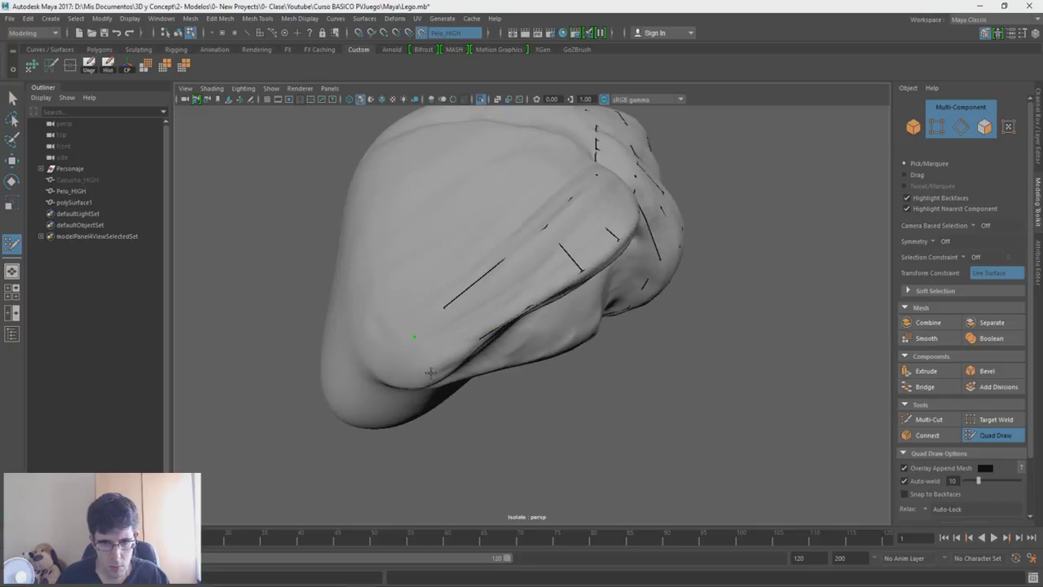
{"action": "left_click_drag", "start_coordinate": [485, 300], "coordinate": [525, 291], "text": "alt"}
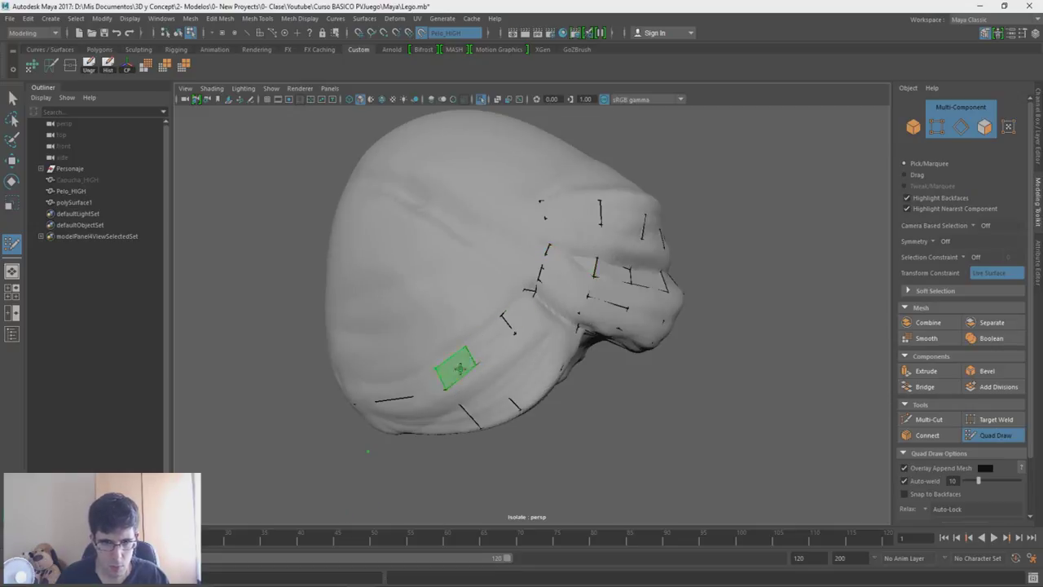
{"action": "mouse_move", "coordinate": [405, 384]}
{"action": "left_mouse_down", "text": "alt"}
{"action": "mouse_move", "coordinate": [514, 376]}
{"action": "mouse_move", "coordinate": [473, 330]}
{"action": "mouse_move", "coordinate": [472, 182]}
{"action": "mouse_move", "coordinate": [425, 204]}
{"action": "mouse_move", "coordinate": [520, 181]}
{"action": "mouse_move", "coordinate": [577, 182]}
{"action": "left_mouse_up", "text": "alt"}
{"action": "mouse_move", "coordinate": [595, 295]}
{"action": "left_mouse_down", "text": "alt"}
{"action": "mouse_move", "coordinate": [590, 314]}
{"action": "mouse_move", "coordinate": [603, 330]}
{"action": "mouse_move", "coordinate": [540, 337]}
{"action": "left_mouse_up", "text": "alt"}
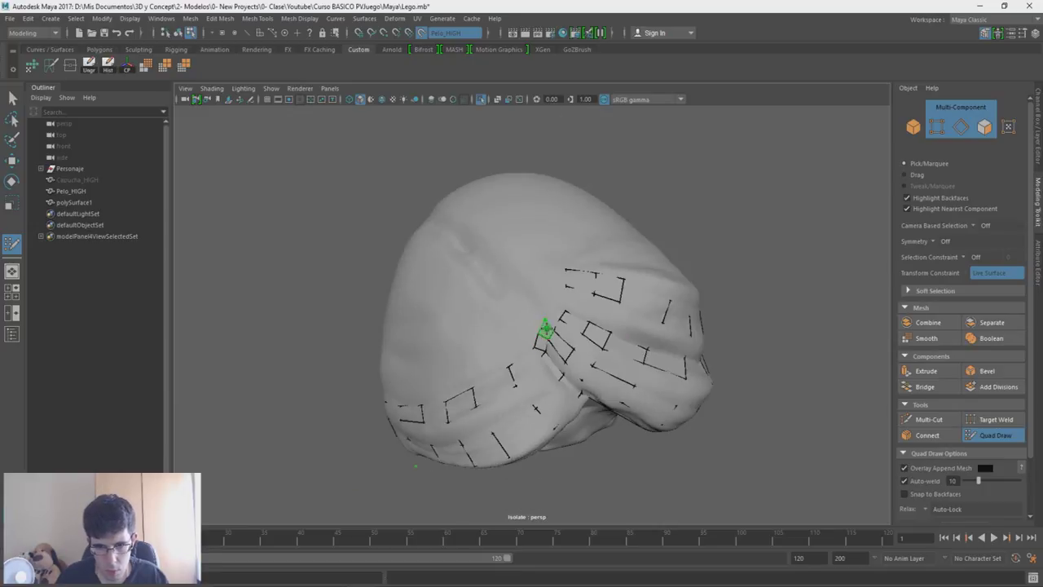
{"action": "left_click_drag", "start_coordinate": [555, 287], "coordinate": [652, 302], "text": "alt"}
{"action": "key", "text": "ctrl+1"}
{"action": "key", "text": "w"}
{"action": "right_click_drag", "start_coordinate": [766, 315], "coordinate": [787, 303]}
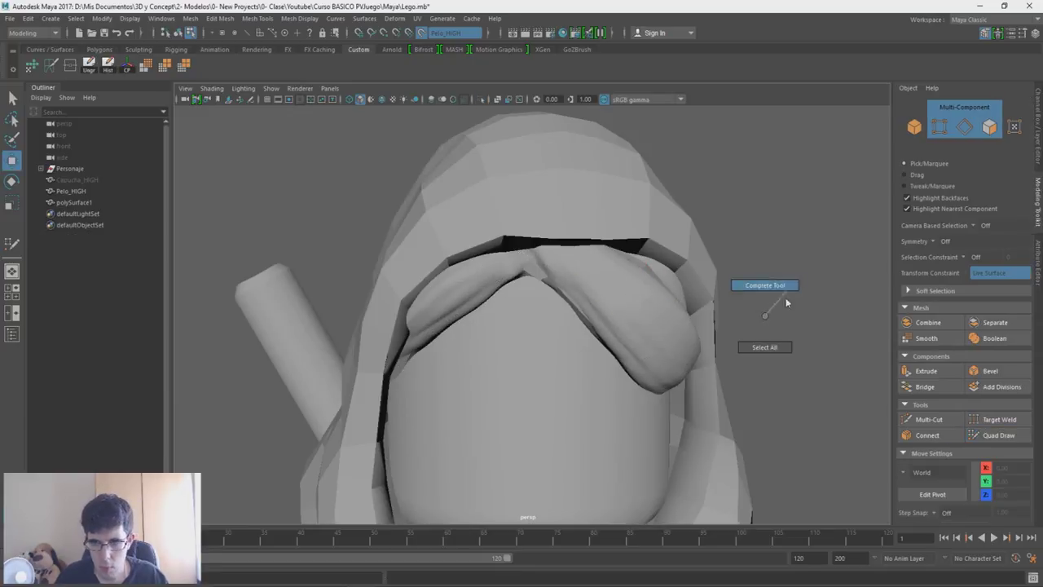
Step: Frame Pelo_HIGH and orbit around the hair and hood to inspect them together
{"action": "left_click", "coordinate": [71, 191]}
{"action": "key", "text": "f"}
{"action": "mouse_move", "coordinate": [633, 344]}
{"action": "left_mouse_down", "text": "alt"}
{"action": "mouse_move", "coordinate": [664, 345]}
{"action": "mouse_move", "coordinate": [608, 328]}
{"action": "mouse_move", "coordinate": [361, 310]}
{"action": "left_mouse_up", "text": "alt"}
{"action": "scroll", "coordinate": [366, 305], "scroll_direction": "up", "scroll_amount": 3}
{"action": "scroll", "coordinate": [481, 421], "scroll_direction": "up", "scroll_amount": 3}
{"action": "scroll", "coordinate": [406, 377], "scroll_direction": "up", "scroll_amount": 2}
{"action": "mouse_move", "coordinate": [405, 377]}
{"action": "left_mouse_down", "text": "alt"}
{"action": "mouse_move", "coordinate": [425, 289]}
{"action": "mouse_move", "coordinate": [343, 307]}
{"action": "left_mouse_up", "text": "alt"}
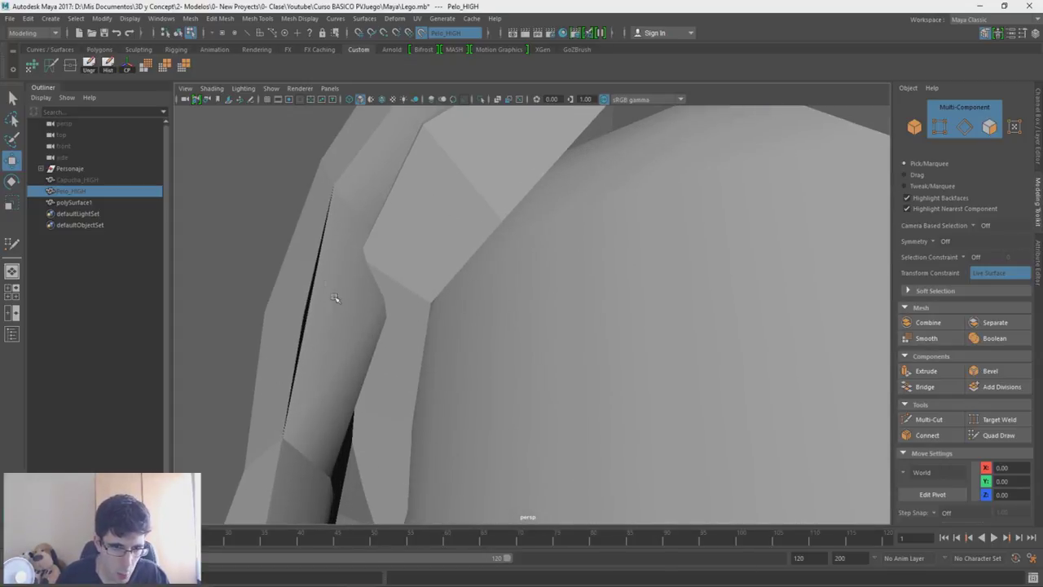
{"action": "mouse_move", "coordinate": [534, 360]}
{"action": "left_mouse_down", "text": "alt"}
{"action": "mouse_move", "coordinate": [690, 275]}
{"action": "mouse_move", "coordinate": [465, 288]}
{"action": "mouse_move", "coordinate": [703, 322]}
{"action": "mouse_move", "coordinate": [554, 357]}
{"action": "mouse_move", "coordinate": [556, 288]}
{"action": "left_mouse_up", "text": "alt"}
{"action": "right_click_drag", "start_coordinate": [556, 289], "coordinate": [598, 410], "text": "alt"}
{"action": "mouse_move", "coordinate": [598, 410]}
{"action": "left_mouse_down", "text": "alt"}
{"action": "mouse_move", "coordinate": [617, 389]}
{"action": "mouse_move", "coordinate": [636, 391]}
{"action": "mouse_move", "coordinate": [600, 435]}
{"action": "left_mouse_up", "text": "alt"}
{"action": "right_click_drag", "start_coordinate": [600, 435], "coordinate": [663, 217], "text": "alt"}
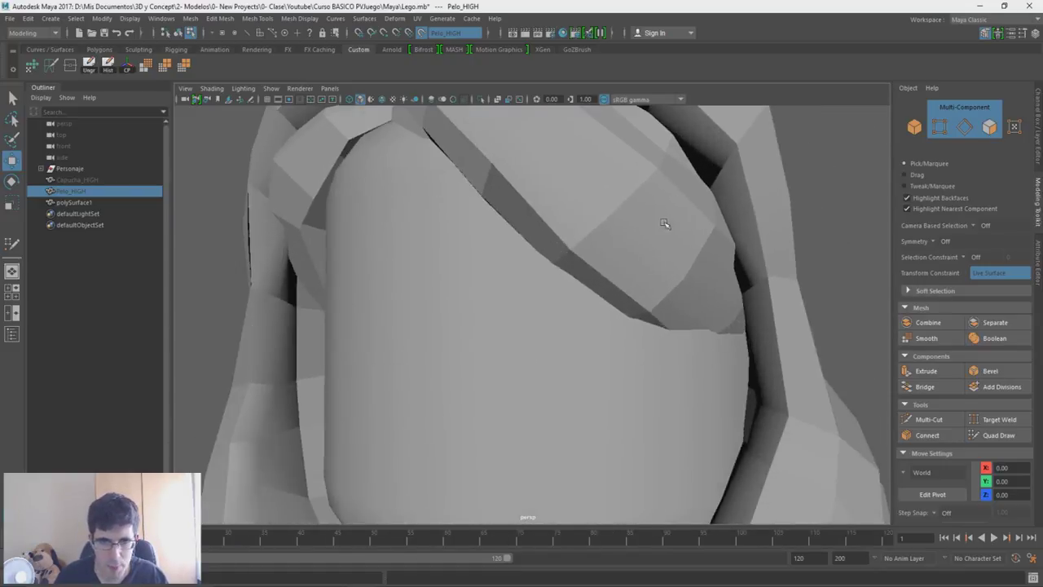
{"action": "left_click_drag", "start_coordinate": [663, 217], "coordinate": [616, 195], "text": "alt"}
{"action": "mouse_move", "coordinate": [542, 233]}
{"action": "left_mouse_down", "text": "alt"}
{"action": "mouse_move", "coordinate": [568, 201]}
{"action": "mouse_move", "coordinate": [565, 233]}
{"action": "mouse_move", "coordinate": [412, 220]}
{"action": "mouse_move", "coordinate": [565, 244]}
{"action": "mouse_move", "coordinate": [597, 194]}
{"action": "left_mouse_up", "text": "alt"}
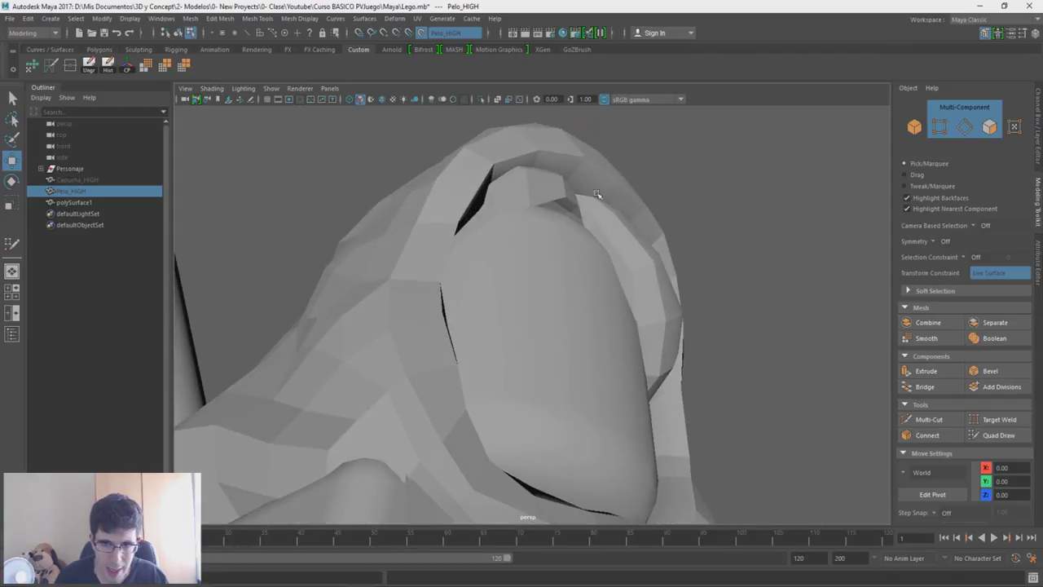
{"action": "left_click_drag", "start_coordinate": [566, 229], "coordinate": [536, 206], "text": "alt"}
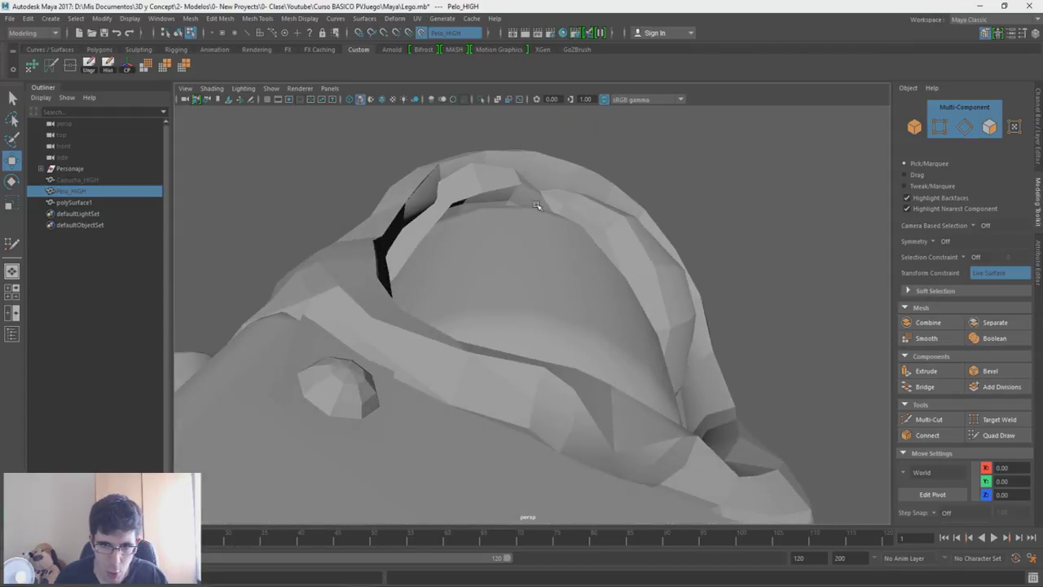
{"action": "left_click_drag", "start_coordinate": [436, 196], "coordinate": [420, 273], "text": "alt"}
Step: Select the Capucha hood, isolate it and zoom in toward its interior
{"action": "key", "text": "ctrl+1"}
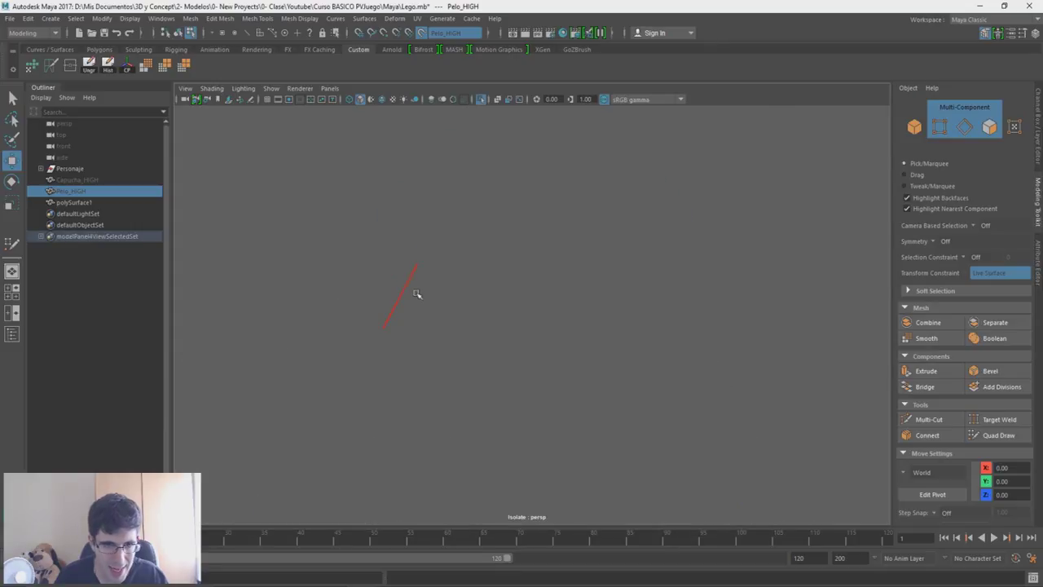
{"action": "key", "text": "ctrl+1"}
{"action": "right_click_drag", "start_coordinate": [303, 217], "coordinate": [359, 202]}
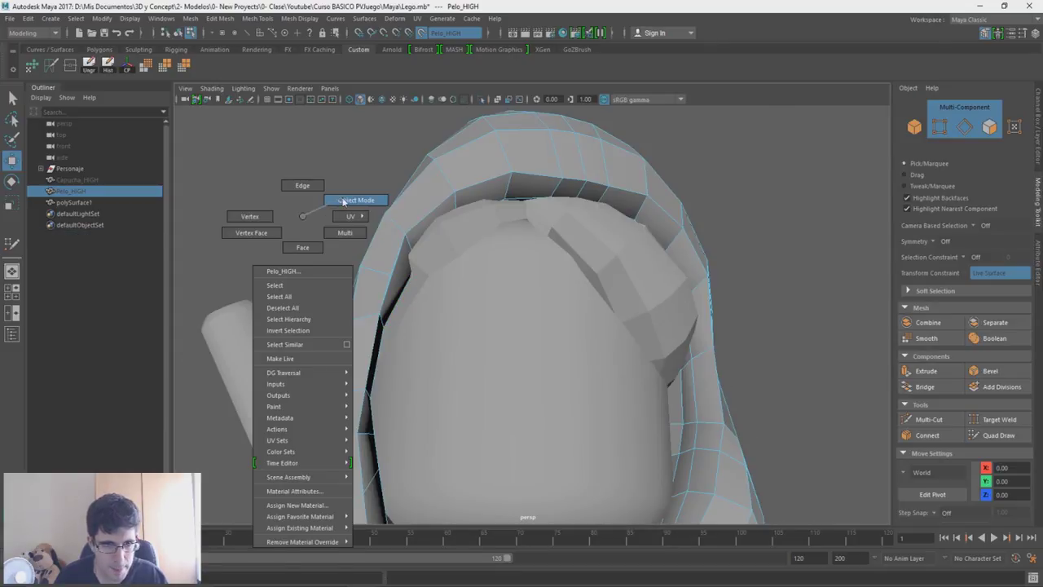
{"action": "left_click", "coordinate": [373, 247]}
{"action": "key", "text": "ctrl+1"}
{"action": "scroll", "coordinate": [471, 442], "scroll_direction": "up", "scroll_amount": 3}
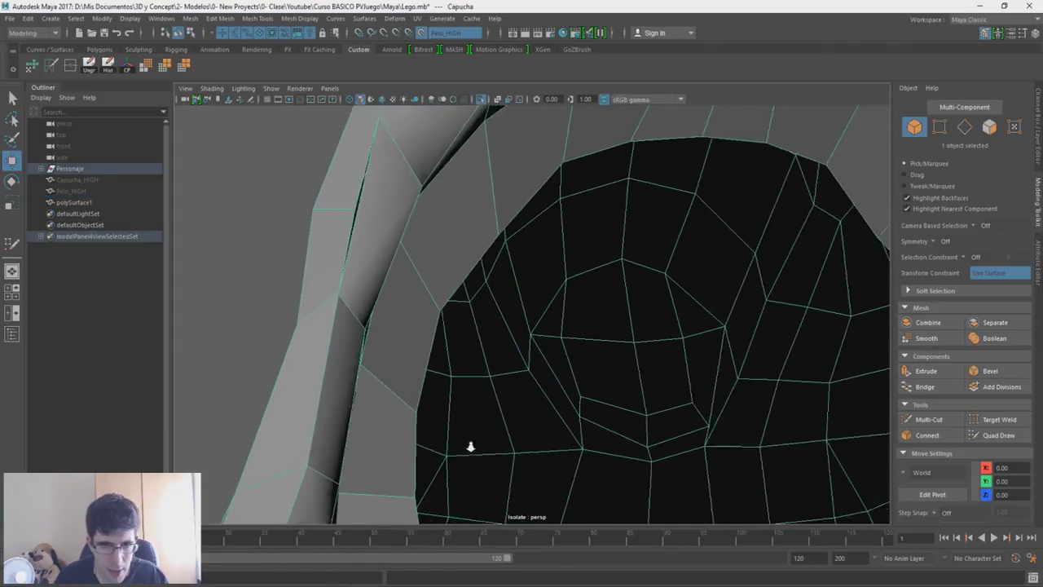
Step: Insert an edge loop through the hood's side band
{"action": "scroll", "coordinate": [470, 414], "scroll_direction": "up", "scroll_amount": 1}
{"action": "mouse_move", "coordinate": [470, 414]}
{"action": "left_mouse_down", "text": "alt"}
{"action": "mouse_move", "coordinate": [461, 373]}
{"action": "mouse_move", "coordinate": [419, 366]}
{"action": "mouse_move", "coordinate": [488, 380]}
{"action": "mouse_move", "coordinate": [459, 356]}
{"action": "mouse_move", "coordinate": [435, 367]}
{"action": "mouse_move", "coordinate": [501, 385]}
{"action": "mouse_move", "coordinate": [412, 363]}
{"action": "left_mouse_up", "text": "alt"}
{"action": "right_click_drag", "start_coordinate": [321, 272], "coordinate": [318, 241]}
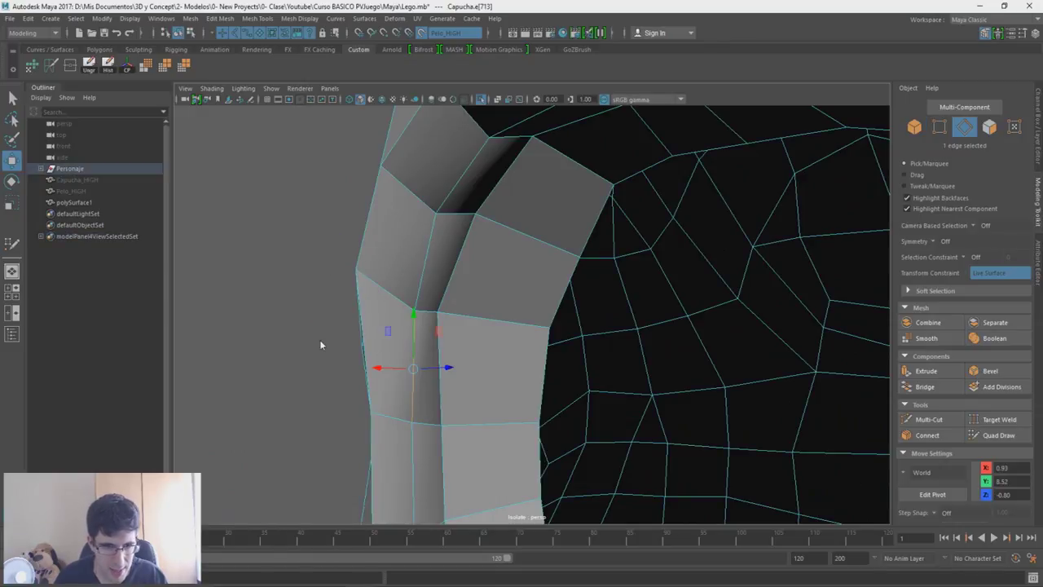
{"action": "right_click_drag", "start_coordinate": [320, 344], "coordinate": [317, 417], "text": "shift"}
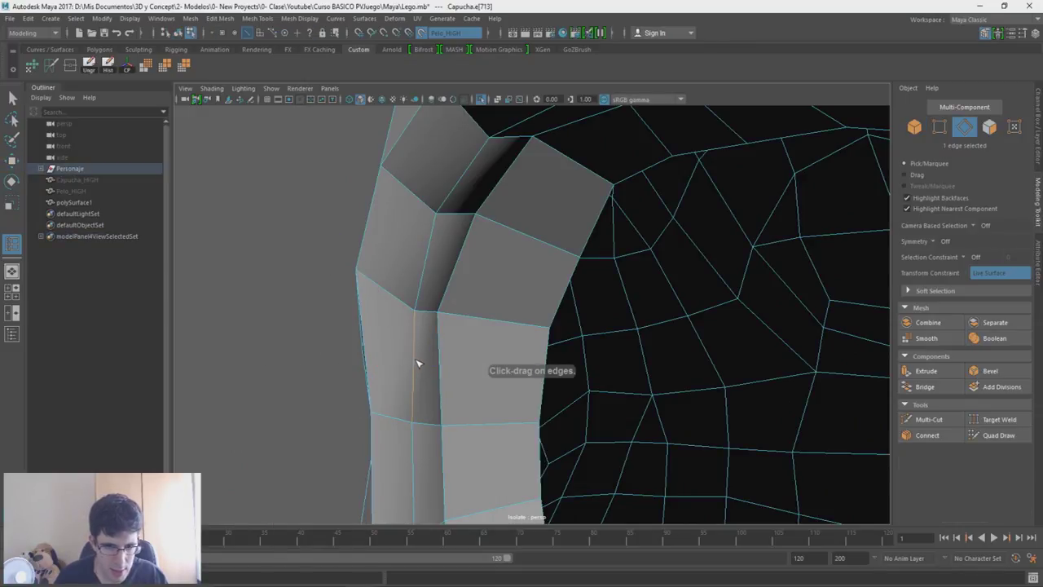
{"action": "left_click", "coordinate": [416, 374]}
{"action": "mouse_move", "coordinate": [416, 374]}
{"action": "left_mouse_down", "text": "alt"}
{"action": "mouse_move", "coordinate": [407, 373]}
{"action": "mouse_move", "coordinate": [668, 344]}
{"action": "mouse_move", "coordinate": [826, 342]}
{"action": "mouse_move", "coordinate": [774, 350]}
{"action": "left_mouse_up", "text": "alt"}
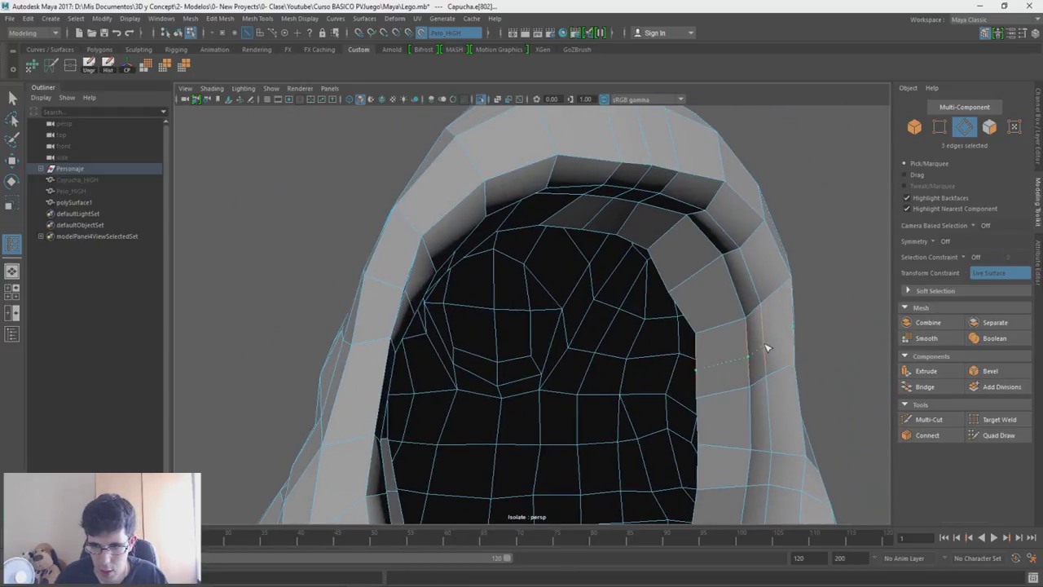
Step: Target Weld a vertex on the hood's opening edge
{"action": "key", "text": "w"}
{"action": "left_click_drag", "start_coordinate": [766, 346], "coordinate": [475, 273], "text": "alt"}
{"action": "mouse_move", "coordinate": [475, 273]}
{"action": "right_mouse_down"}
{"action": "mouse_move", "coordinate": [431, 281]}
{"action": "mouse_move", "coordinate": [442, 310]}
{"action": "mouse_move", "coordinate": [441, 425]}
{"action": "right_mouse_up"}
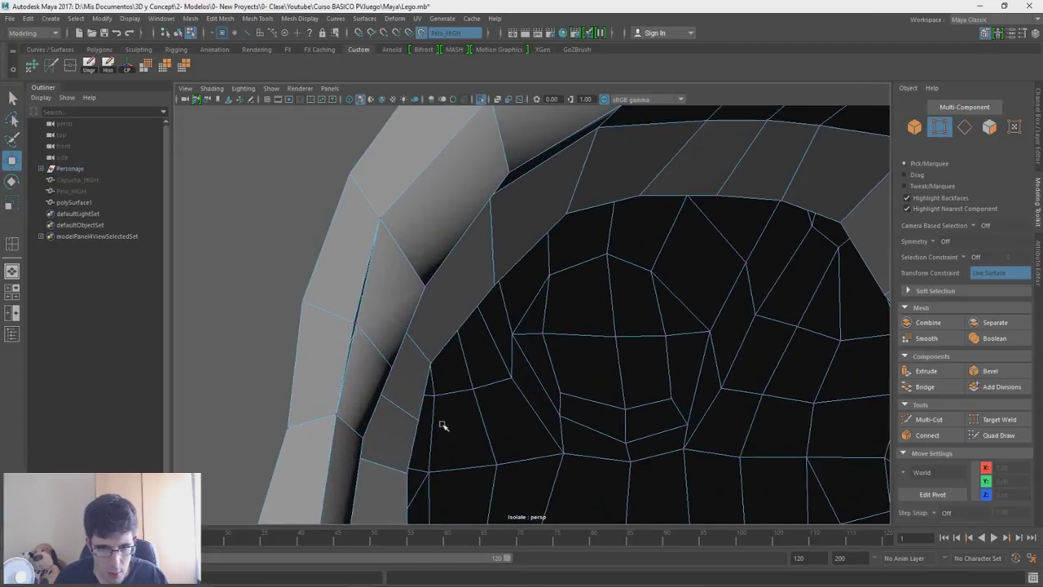
{"action": "left_click", "coordinate": [348, 318]}
{"action": "right_click_drag", "start_coordinate": [343, 267], "coordinate": [349, 295], "text": "shift"}
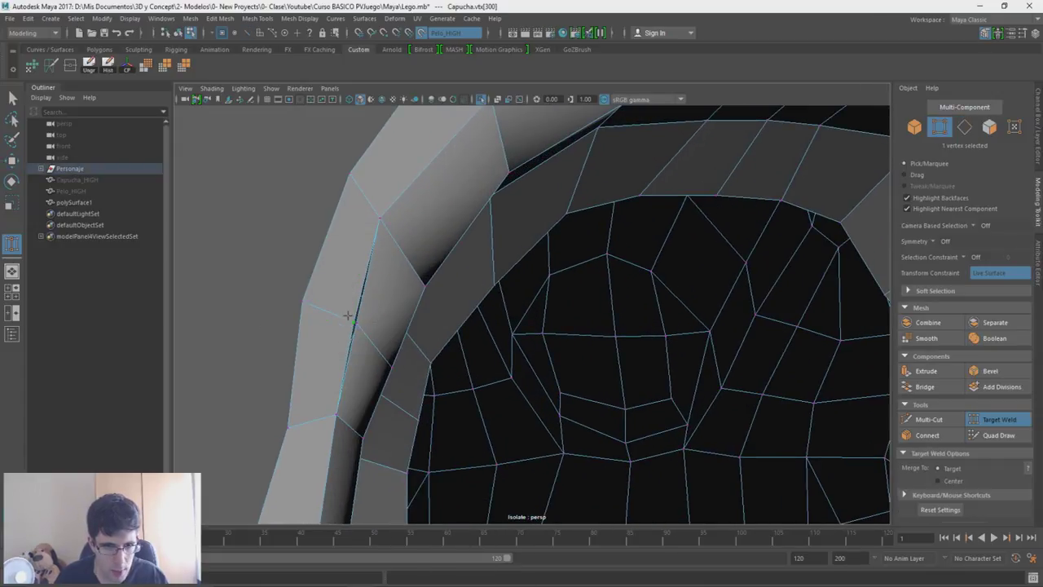
{"action": "mouse_move", "coordinate": [355, 322]}
{"action": "left_mouse_down", "text": "alt"}
{"action": "mouse_move", "coordinate": [557, 338]}
{"action": "mouse_move", "coordinate": [515, 351]}
{"action": "mouse_move", "coordinate": [568, 298]}
{"action": "mouse_move", "coordinate": [443, 324]}
{"action": "mouse_move", "coordinate": [524, 291]}
{"action": "mouse_move", "coordinate": [530, 245]}
{"action": "left_mouse_up", "text": "alt"}
Step: Show the whole character, then isolate the low-poly hair together with Pelo_HIGH
{"action": "key", "text": "ctrl+1"}
{"action": "key", "text": "w"}
{"action": "left_click", "coordinate": [530, 221]}
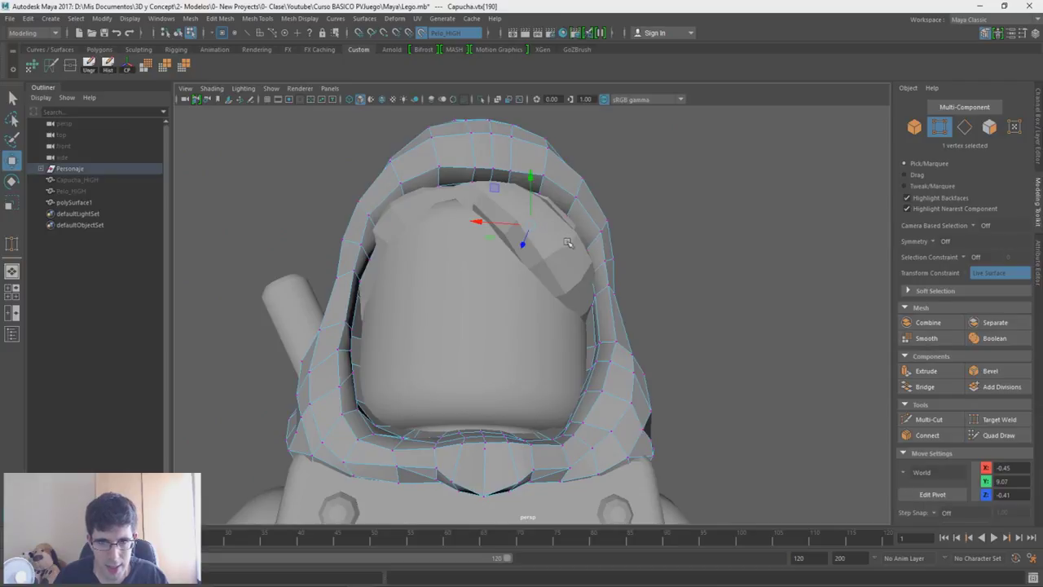
{"action": "right_click_drag", "start_coordinate": [659, 214], "coordinate": [695, 200]}
{"action": "left_click", "coordinate": [530, 196]}
{"action": "mouse_move", "coordinate": [529, 196]}
{"action": "left_mouse_down", "text": "alt"}
{"action": "mouse_move", "coordinate": [438, 230]}
{"action": "mouse_move", "coordinate": [433, 243]}
{"action": "left_mouse_up", "text": "alt"}
{"action": "mouse_move", "coordinate": [412, 323]}
{"action": "left_mouse_down", "text": "alt"}
{"action": "mouse_move", "coordinate": [445, 319]}
{"action": "mouse_move", "coordinate": [473, 289]}
{"action": "mouse_move", "coordinate": [508, 366]}
{"action": "mouse_move", "coordinate": [455, 351]}
{"action": "mouse_move", "coordinate": [488, 349]}
{"action": "mouse_move", "coordinate": [526, 325]}
{"action": "left_mouse_up", "text": "alt"}
{"action": "mouse_move", "coordinate": [459, 382]}
{"action": "left_mouse_down", "text": "alt"}
{"action": "mouse_move", "coordinate": [491, 424]}
{"action": "mouse_move", "coordinate": [438, 412]}
{"action": "left_mouse_up", "text": "alt"}
{"action": "key", "text": "ctrl+1"}
{"action": "key", "text": "ctrl+1"}
{"action": "left_click", "coordinate": [72, 190], "text": "ctrl"}
{"action": "key", "text": "ctrl+1"}
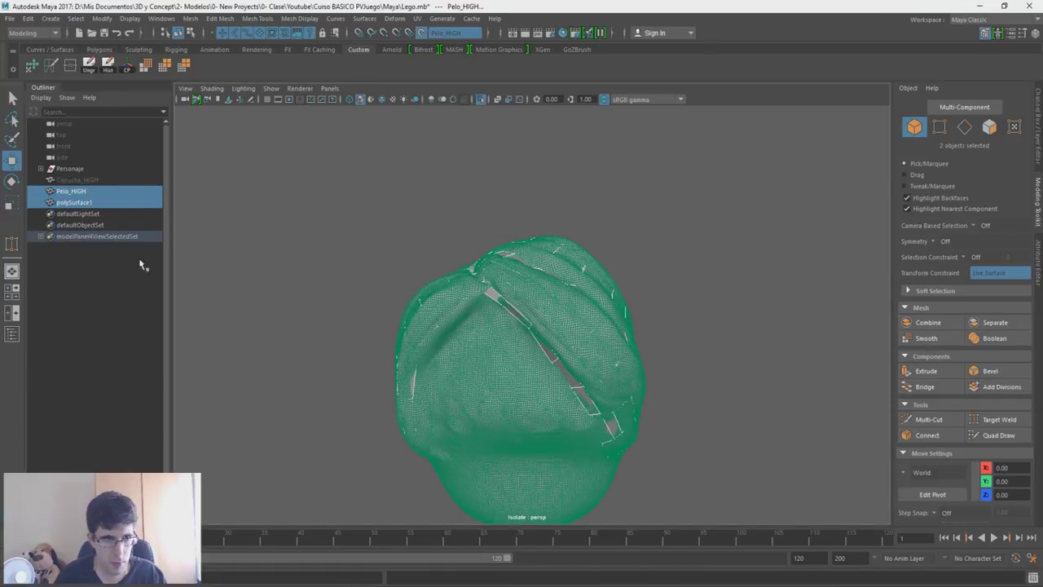
Step: Leave Quad Draw on the hair and hide the dense Pelo_HIGH sculpt with Ctrl+H
{"action": "right_click_drag", "start_coordinate": [536, 366], "coordinate": [522, 407], "text": "shift"}
{"action": "scroll", "coordinate": [536, 366], "scroll_direction": "up", "scroll_amount": 3}
{"action": "left_click_drag", "start_coordinate": [341, 359], "coordinate": [456, 269], "text": "alt"}
{"action": "mouse_move", "coordinate": [505, 301]}
{"action": "left_mouse_down", "text": "alt"}
{"action": "mouse_move", "coordinate": [519, 349]}
{"action": "mouse_move", "coordinate": [507, 277]}
{"action": "left_mouse_up", "text": "alt"}
{"action": "key", "text": "w"}
{"action": "key", "text": "ctrl+1"}
{"action": "key", "text": "ctrl+1"}
{"action": "key", "text": "ctrl+1"}
{"action": "right_click_drag", "start_coordinate": [506, 277], "coordinate": [539, 259]}
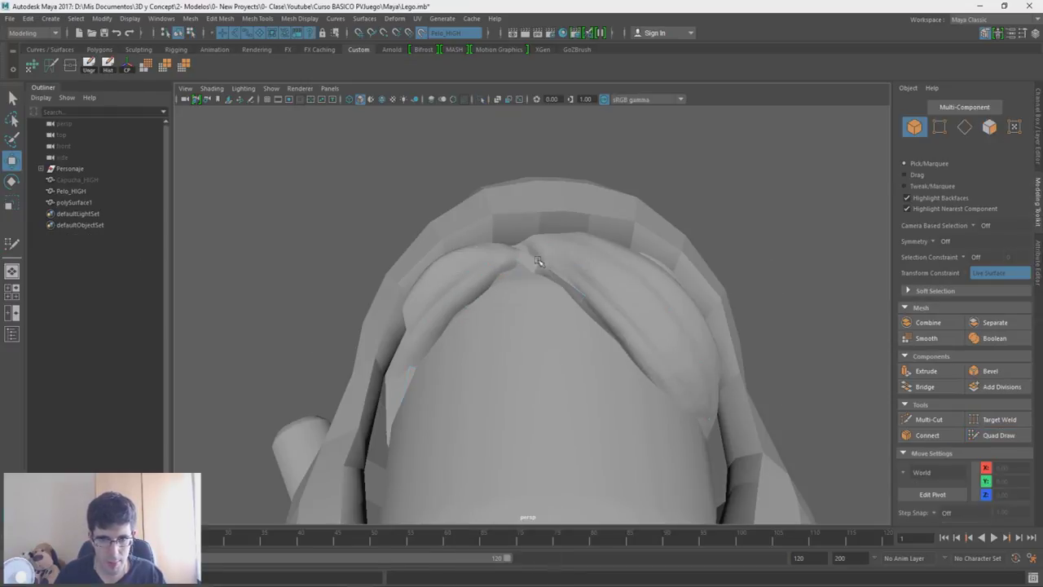
{"action": "left_click", "coordinate": [522, 271]}
{"action": "left_click", "coordinate": [71, 191]}
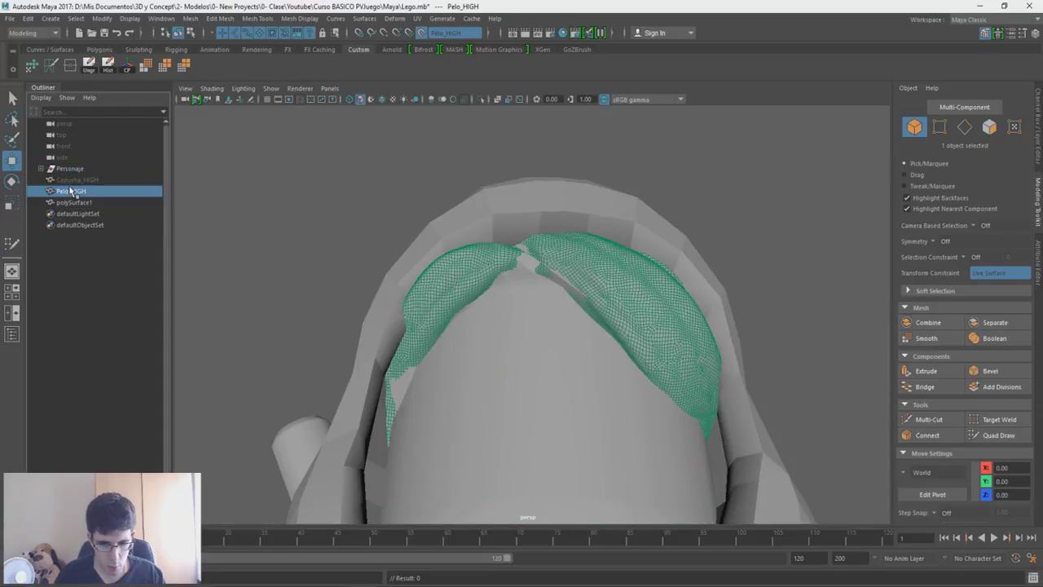
{"action": "key", "text": "ctrl+h"}
Step: Select the low-poly polySurface1 hair under the hood
{"action": "mouse_move", "coordinate": [476, 355]}
{"action": "left_mouse_down", "text": "alt"}
{"action": "mouse_move", "coordinate": [452, 398]}
{"action": "mouse_move", "coordinate": [511, 360]}
{"action": "mouse_move", "coordinate": [698, 432]}
{"action": "mouse_move", "coordinate": [545, 326]}
{"action": "mouse_move", "coordinate": [561, 222]}
{"action": "left_mouse_up", "text": "alt"}
{"action": "left_click", "coordinate": [545, 325]}
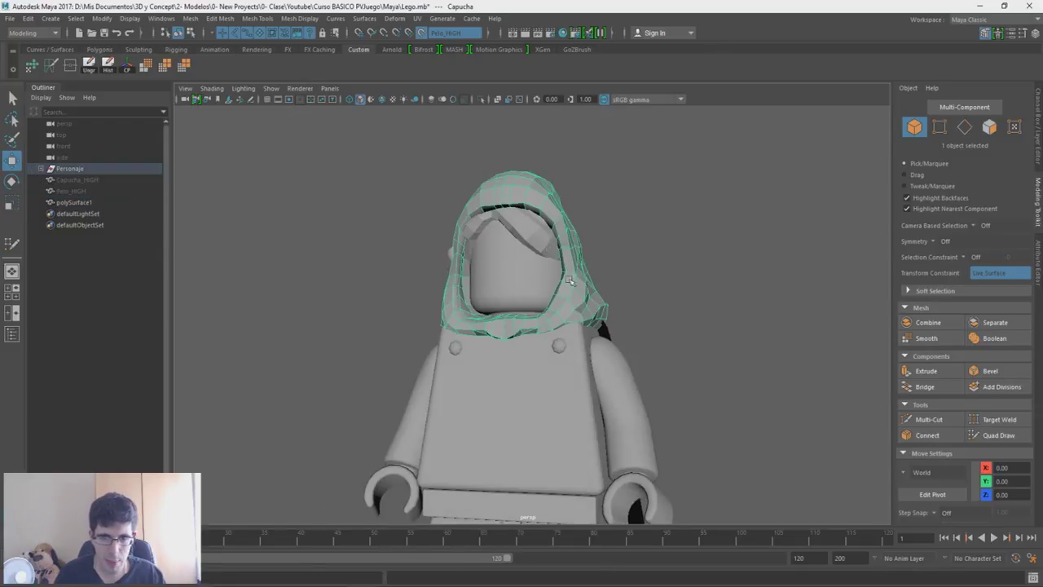
{"action": "left_click", "coordinate": [561, 222]}
{"action": "left_click", "coordinate": [565, 214]}
{"action": "left_click", "coordinate": [540, 225]}
{"action": "left_click", "coordinate": [539, 225]}
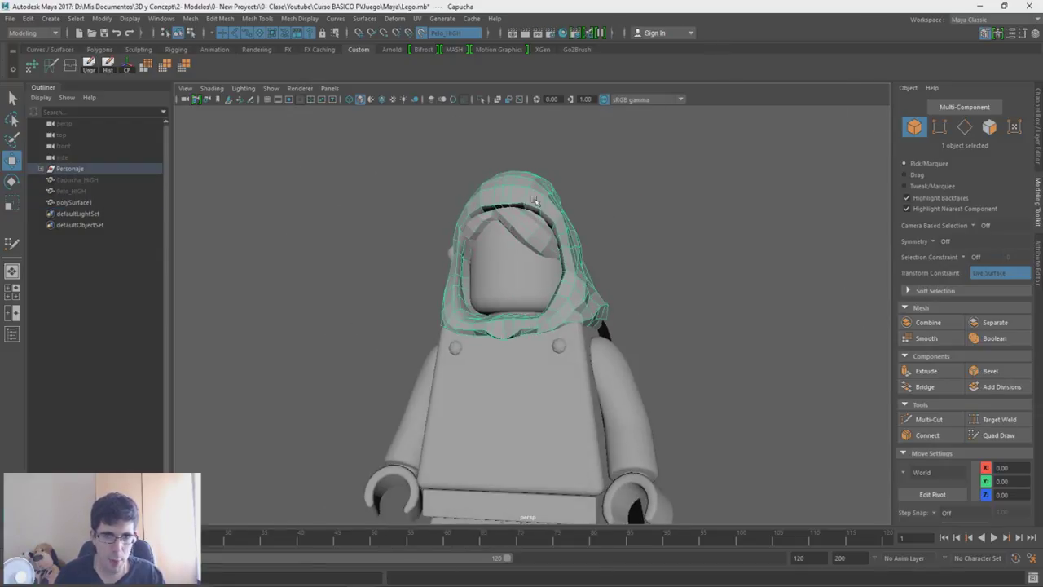
{"action": "left_click", "coordinate": [531, 203]}
Step: Orbit around the figure to inspect head and cape, then select the Cuerpo torso
{"action": "mouse_move", "coordinate": [753, 287]}
{"action": "left_mouse_down", "text": "alt"}
{"action": "mouse_move", "coordinate": [492, 317]}
{"action": "mouse_move", "coordinate": [592, 330]}
{"action": "left_mouse_up", "text": "alt"}
{"action": "scroll", "coordinate": [491, 317], "scroll_direction": "down", "scroll_amount": 2}
{"action": "scroll", "coordinate": [593, 330], "scroll_direction": "up", "scroll_amount": 5}
{"action": "mouse_move", "coordinate": [571, 482]}
{"action": "left_mouse_down", "text": "alt"}
{"action": "mouse_move", "coordinate": [560, 377]}
{"action": "mouse_move", "coordinate": [535, 378]}
{"action": "left_mouse_up", "text": "alt"}
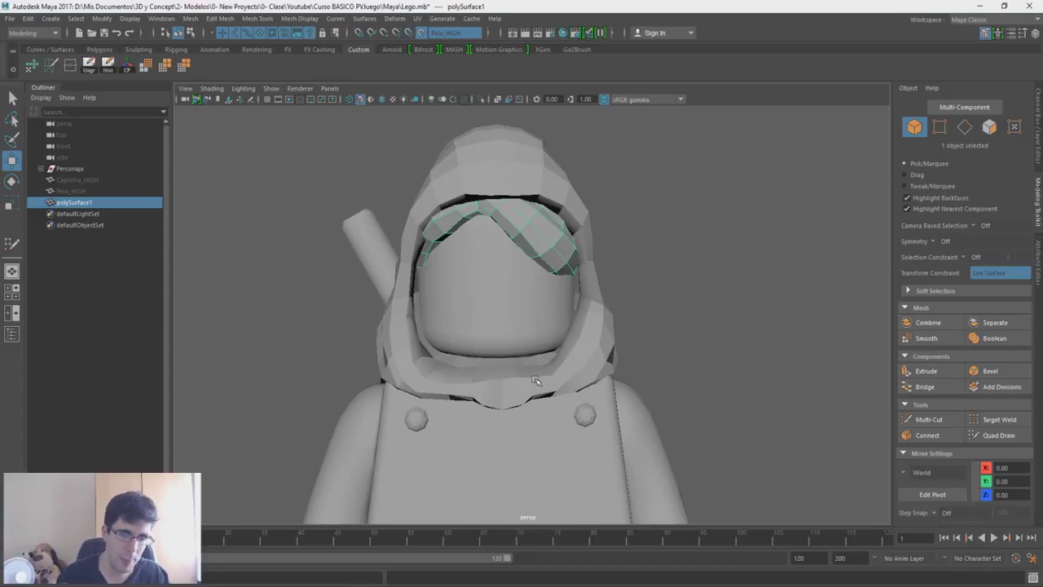
{"action": "scroll", "coordinate": [596, 185], "scroll_direction": "down", "scroll_amount": 3}
{"action": "scroll", "coordinate": [537, 448], "scroll_direction": "down", "scroll_amount": 3}
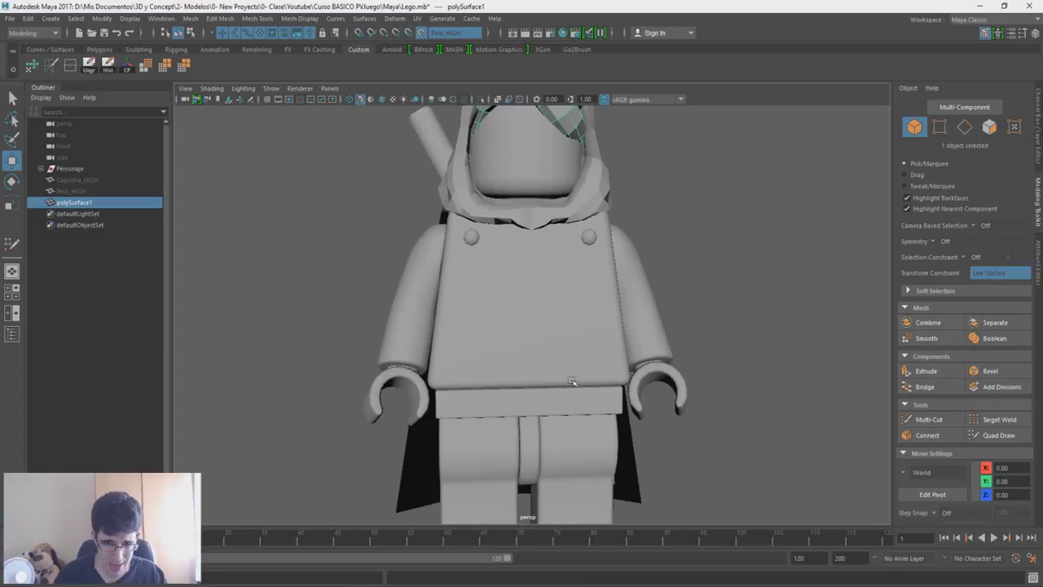
{"action": "scroll", "coordinate": [569, 265], "scroll_direction": "down", "scroll_amount": 2}
{"action": "mouse_move", "coordinate": [659, 325]}
{"action": "left_mouse_down", "text": "alt"}
{"action": "mouse_move", "coordinate": [612, 326]}
{"action": "mouse_move", "coordinate": [631, 327]}
{"action": "left_mouse_up", "text": "alt"}
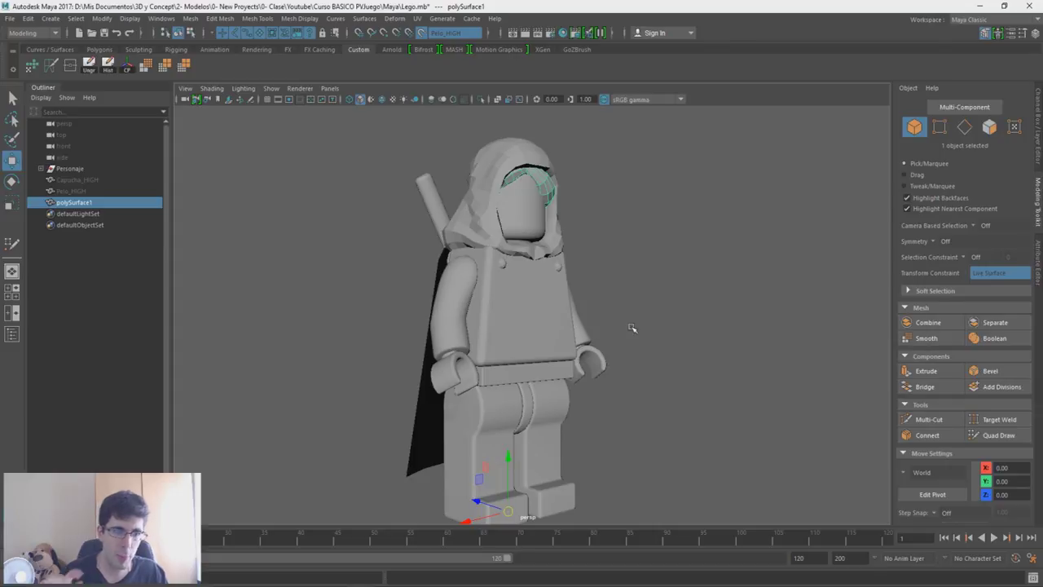
{"action": "left_click", "coordinate": [500, 275]}
Step: Select the Cuerpo torso and frame it in a straight front view
{"action": "mouse_move", "coordinate": [660, 349]}
{"action": "left_mouse_down", "text": "alt"}
{"action": "mouse_move", "coordinate": [438, 322]}
{"action": "mouse_move", "coordinate": [570, 360]}
{"action": "left_mouse_up", "text": "alt"}
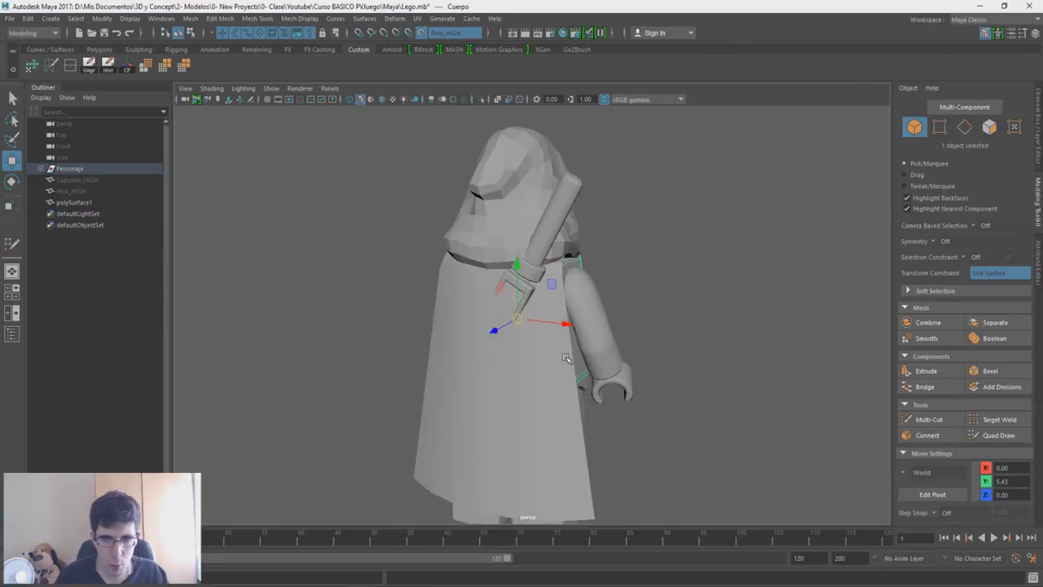
{"action": "left_click", "coordinate": [571, 360]}
{"action": "middle_click_drag", "start_coordinate": [697, 363], "coordinate": [719, 319], "text": "alt"}
{"action": "left_click_drag", "start_coordinate": [720, 319], "coordinate": [493, 329], "text": "alt"}
{"action": "left_click", "coordinate": [465, 308]}
{"action": "mouse_move", "coordinate": [456, 231]}
{"action": "right_mouse_down", "text": "alt"}
{"action": "mouse_move", "coordinate": [496, 366]}
{"action": "mouse_move", "coordinate": [536, 341]}
{"action": "right_mouse_up", "text": "alt"}
{"action": "left_click_drag", "start_coordinate": [537, 341], "coordinate": [564, 347], "text": "alt"}
{"action": "left_click", "coordinate": [602, 232]}
{"action": "middle_click_drag", "start_coordinate": [638, 300], "coordinate": [634, 320], "text": "alt"}
{"action": "left_click_drag", "start_coordinate": [633, 321], "coordinate": [364, 282], "text": "alt"}
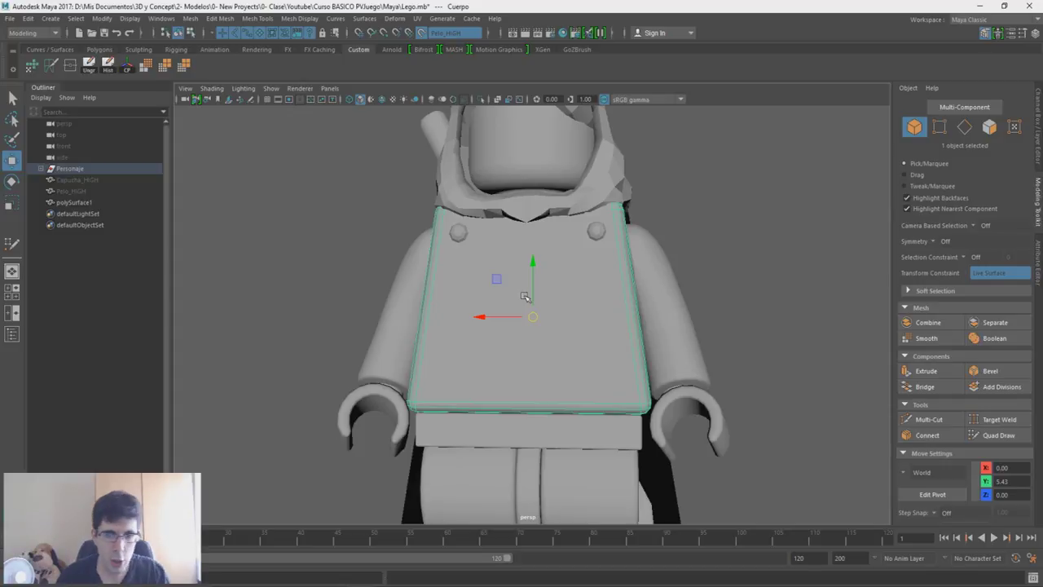
{"action": "mouse_move", "coordinate": [484, 314]}
{"action": "left_mouse_down", "text": "alt"}
{"action": "mouse_move", "coordinate": [440, 310]}
{"action": "mouse_move", "coordinate": [530, 350]}
{"action": "mouse_move", "coordinate": [603, 308]}
{"action": "left_mouse_up", "text": "alt"}
Step: Isolate the torso and insert two horizontal edge loops across its front
{"action": "key", "text": "ctrl+1"}
{"action": "right_click_drag", "start_coordinate": [710, 269], "coordinate": [713, 245]}
{"action": "left_click", "coordinate": [486, 267]}
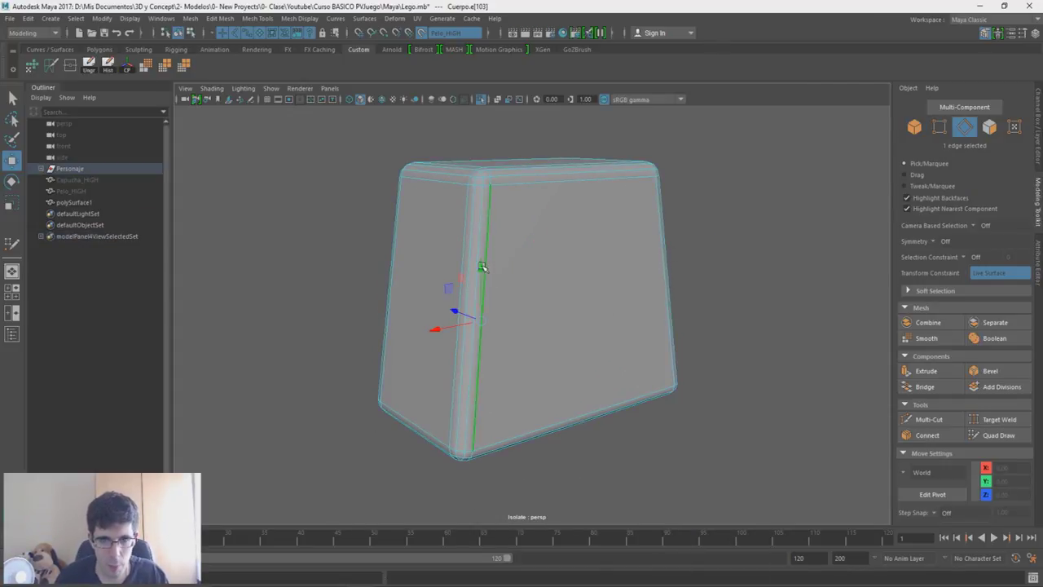
{"action": "right_click", "coordinate": [484, 269], "text": "shift"}
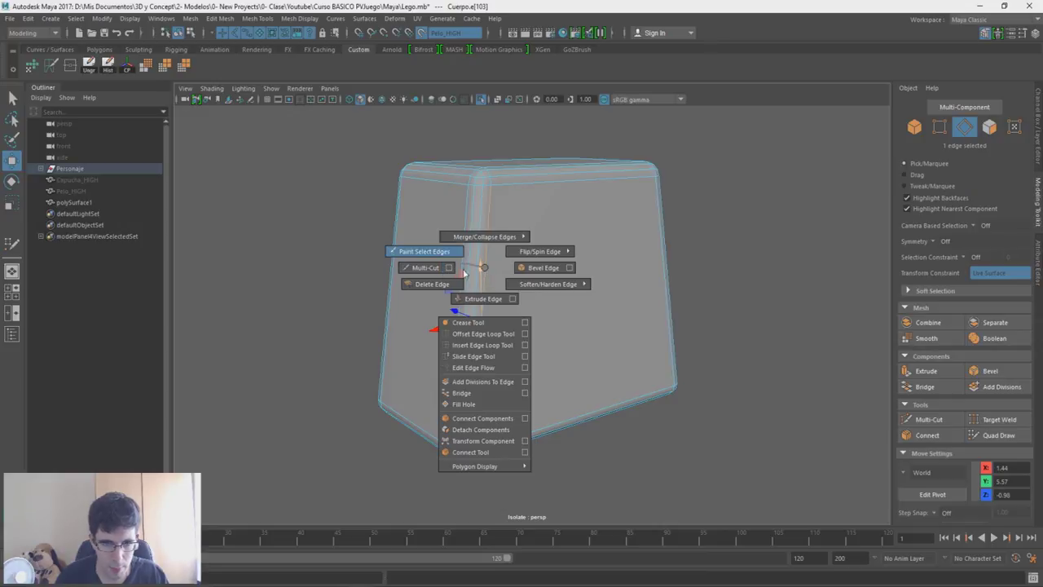
{"action": "left_click", "coordinate": [484, 346]}
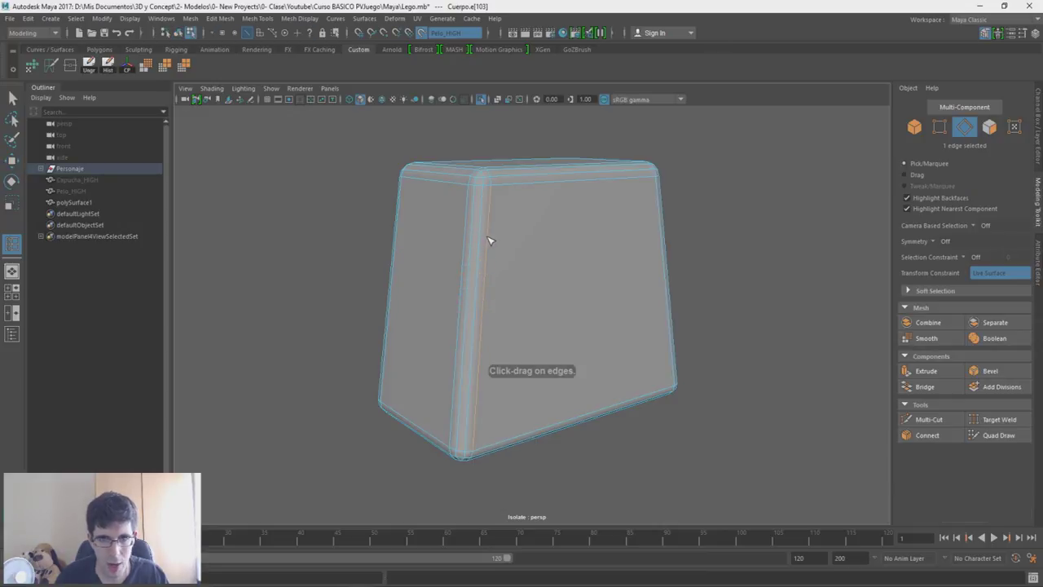
{"action": "left_click", "coordinate": [484, 324]}
{"action": "left_click", "coordinate": [479, 394]}
{"action": "left_click_drag", "start_coordinate": [479, 394], "coordinate": [505, 371], "text": "alt"}
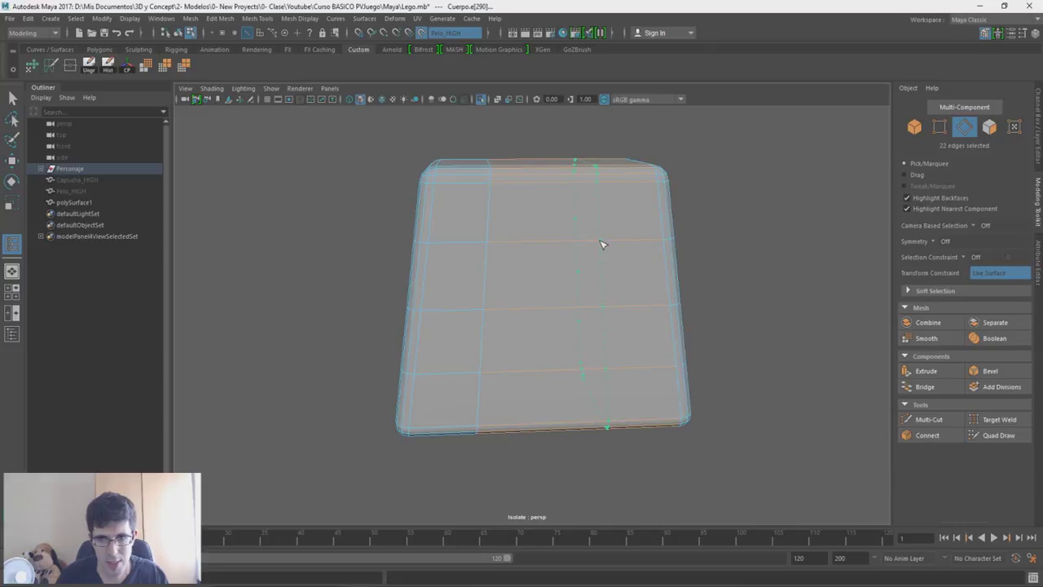
{"action": "mouse_move", "coordinate": [607, 299]}
{"action": "left_mouse_down", "text": "alt"}
{"action": "mouse_move", "coordinate": [589, 368]}
{"action": "mouse_move", "coordinate": [586, 233]}
{"action": "left_mouse_up", "text": "alt"}
Step: Show the whole figure again and select the legs mesh
{"action": "key", "text": "ctrl+1"}
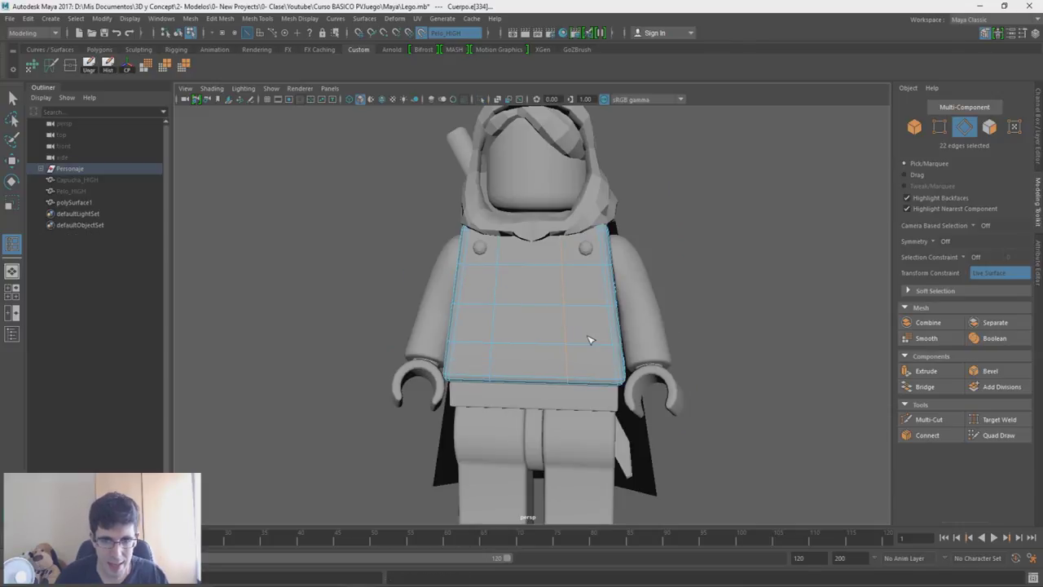
{"action": "right_click_drag", "start_coordinate": [587, 345], "coordinate": [587, 308], "text": "alt"}
{"action": "key", "text": "w"}
{"action": "left_click", "coordinate": [587, 306]}
{"action": "mouse_move", "coordinate": [587, 307]}
{"action": "left_mouse_down", "text": "alt"}
{"action": "mouse_move", "coordinate": [659, 328]}
{"action": "mouse_move", "coordinate": [619, 310]}
{"action": "left_mouse_up", "text": "alt"}
{"action": "right_click_drag", "start_coordinate": [620, 310], "coordinate": [599, 247], "text": "alt"}
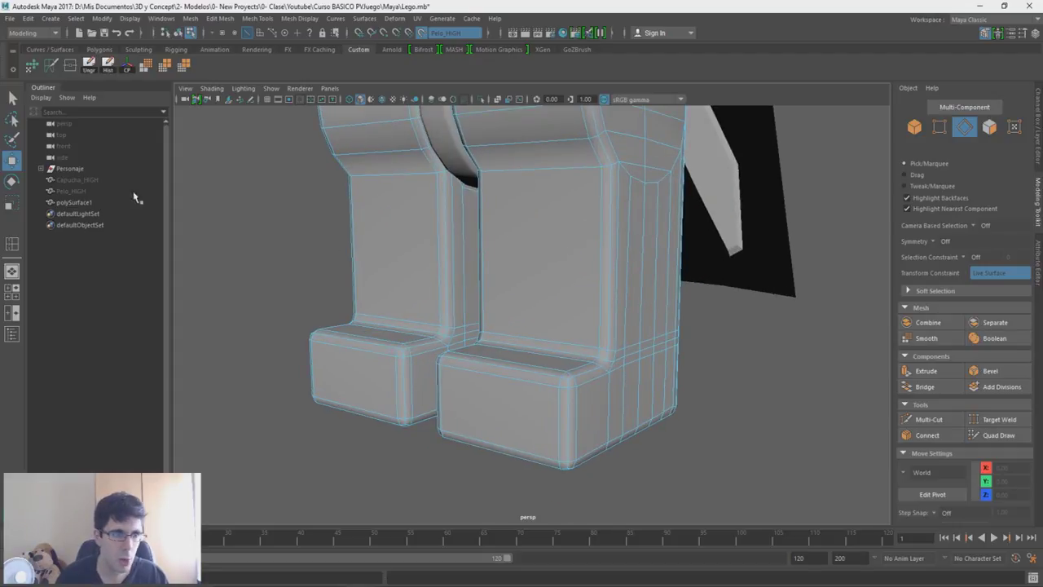
Step: Insert three edge loops across the legs and down the side of the leg
{"action": "key", "text": "y"}
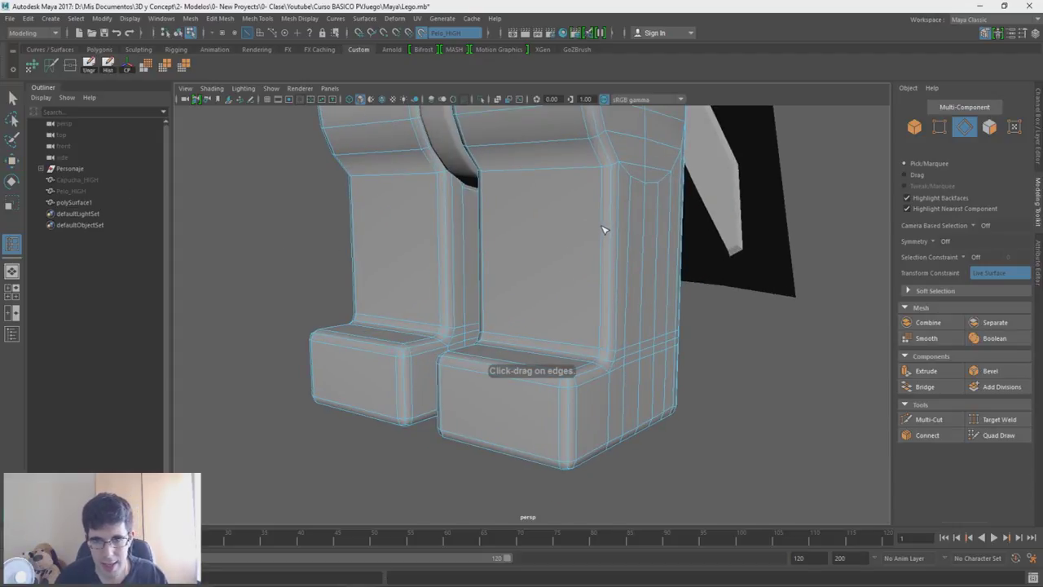
{"action": "left_click", "coordinate": [607, 249]}
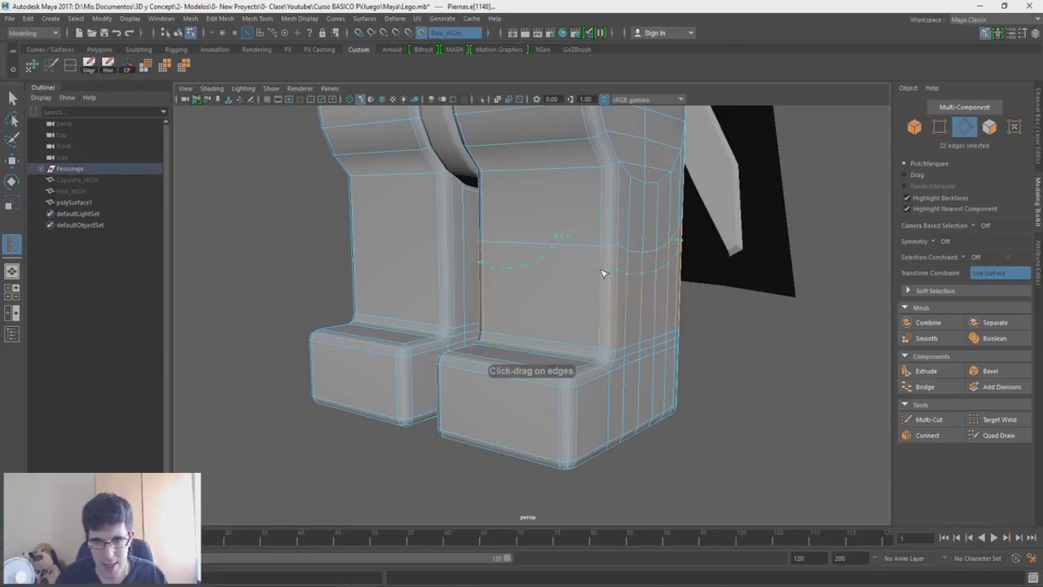
{"action": "mouse_move", "coordinate": [608, 300]}
{"action": "left_mouse_down", "text": "alt"}
{"action": "mouse_move", "coordinate": [639, 343]}
{"action": "mouse_move", "coordinate": [659, 345]}
{"action": "mouse_move", "coordinate": [407, 271]}
{"action": "left_mouse_up", "text": "alt"}
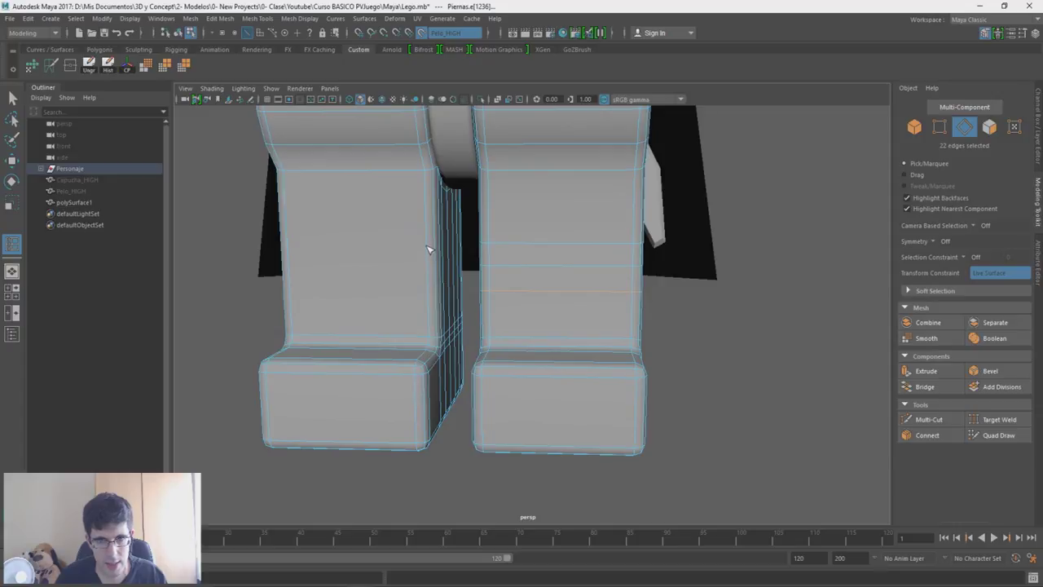
{"action": "left_click", "coordinate": [430, 253]}
{"action": "left_click_drag", "start_coordinate": [652, 319], "coordinate": [537, 305], "text": "alt"}
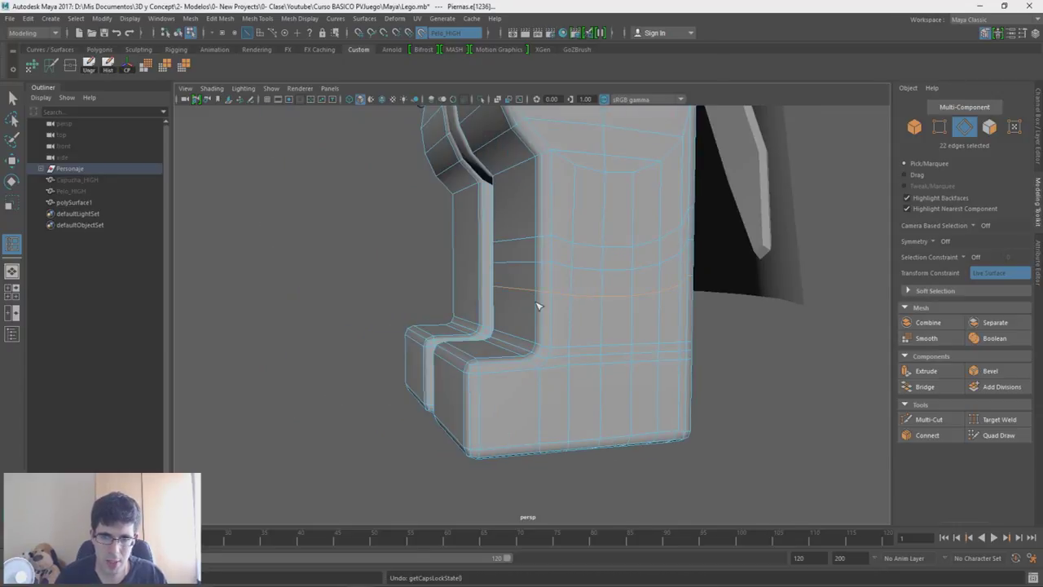
{"action": "left_click", "coordinate": [537, 305]}
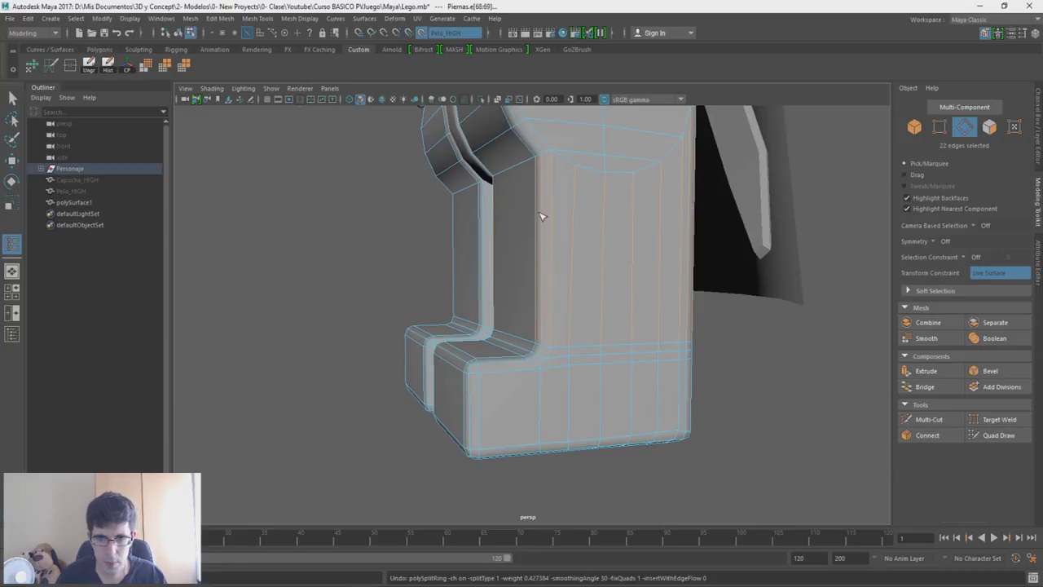
{"action": "mouse_move", "coordinate": [541, 198]}
{"action": "left_mouse_down", "text": "alt"}
{"action": "mouse_move", "coordinate": [592, 280]}
{"action": "mouse_move", "coordinate": [579, 285]}
{"action": "left_mouse_up", "text": "alt"}
Step: Turn off Make Live and scale the selected leg edges vertically
{"action": "key", "text": "r"}
{"action": "left_click_drag", "start_coordinate": [557, 165], "coordinate": [557, 177]}
{"action": "key", "text": "ctrl+z"}
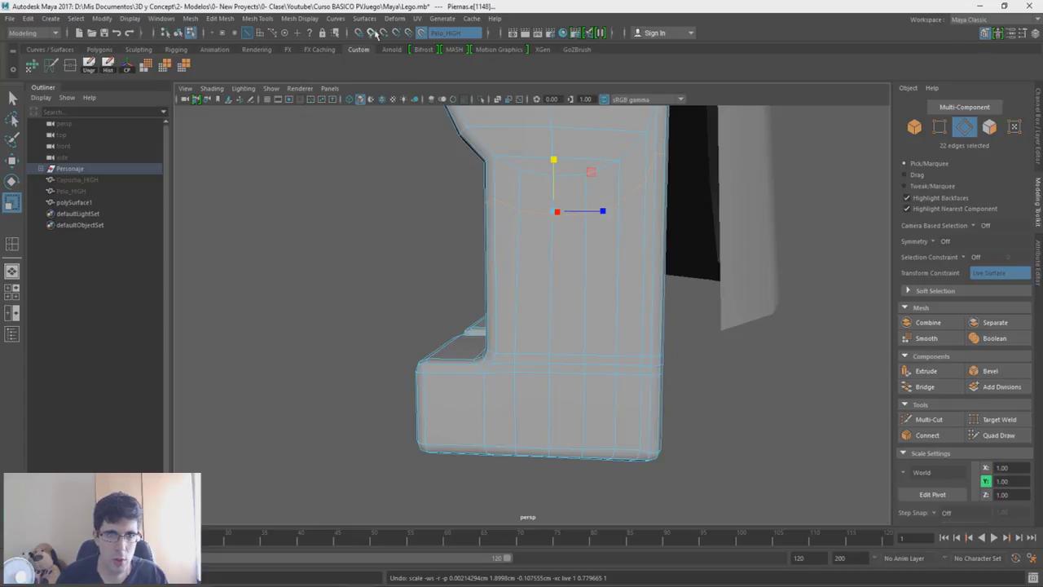
{"action": "left_click", "coordinate": [421, 34]}
{"action": "mouse_move", "coordinate": [552, 162]}
{"action": "left_mouse_down"}
{"action": "mouse_move", "coordinate": [601, 295]}
{"action": "mouse_move", "coordinate": [617, 226]}
{"action": "left_mouse_up"}
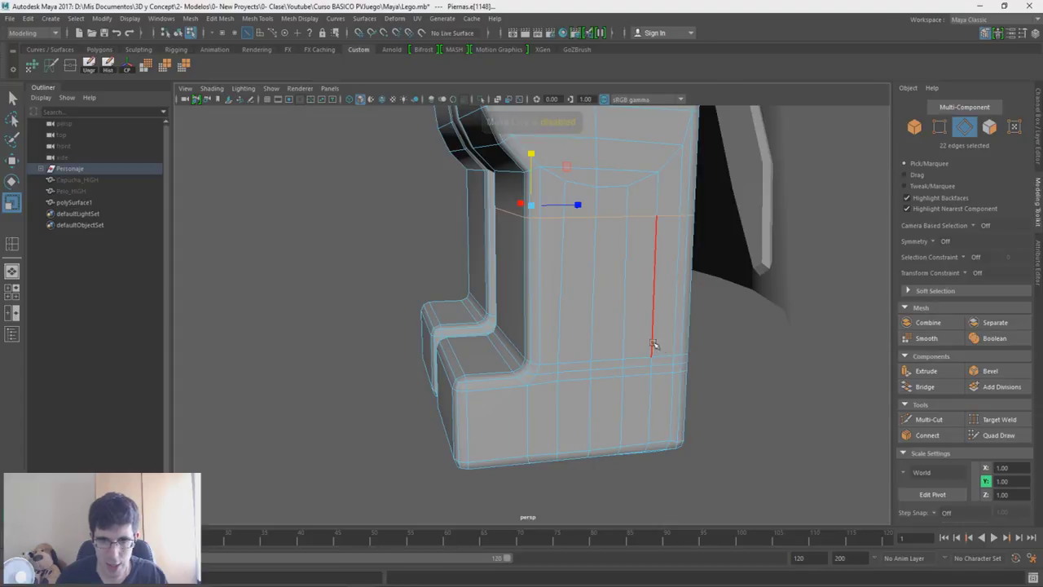
{"action": "key", "text": "w"}
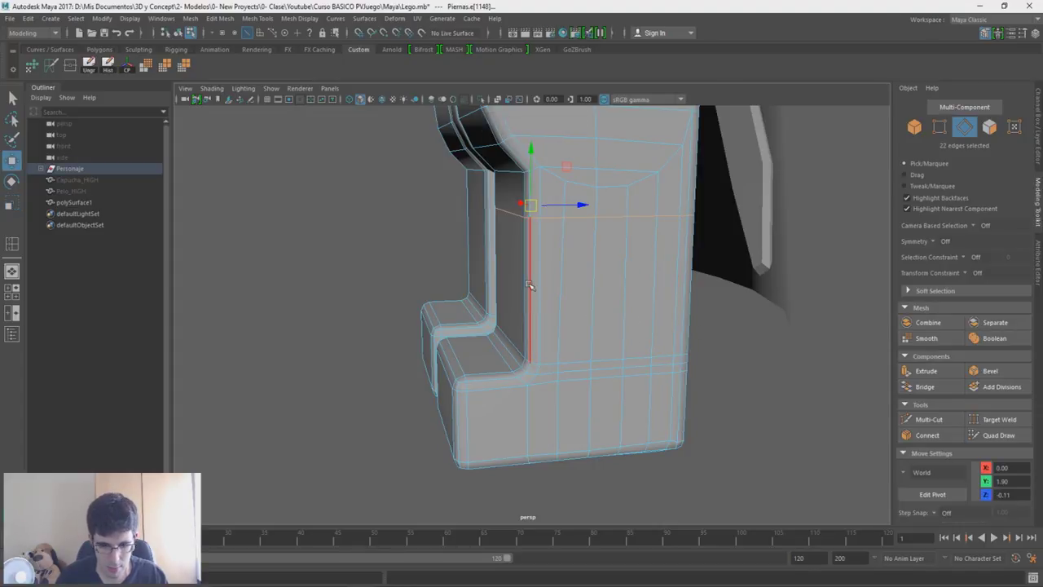
Step: Insert another edge loop across the leg and bevel the selected edges with 2 segments
{"action": "key", "text": "y"}
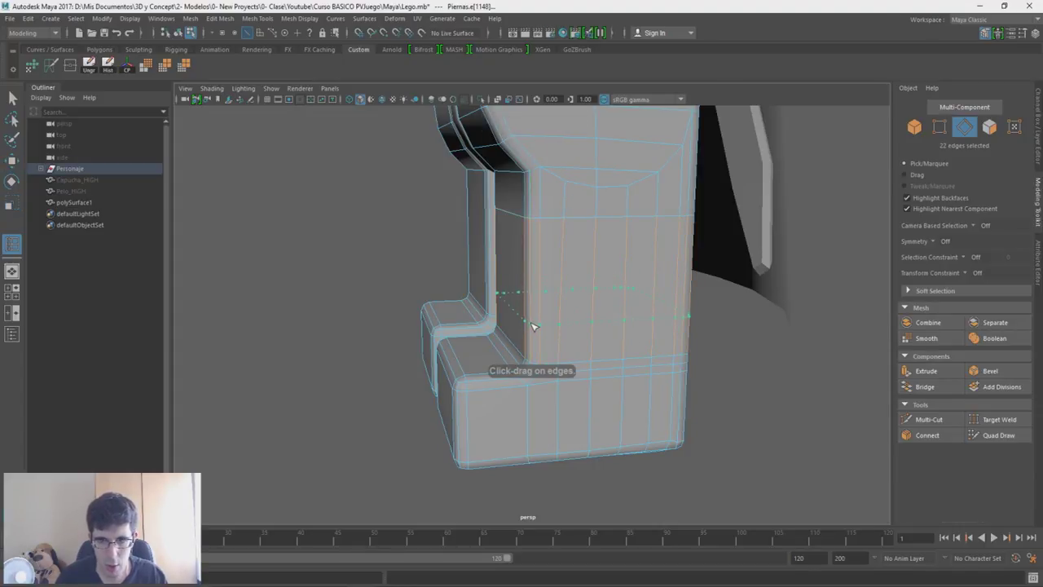
{"action": "left_click_drag", "start_coordinate": [533, 277], "coordinate": [565, 286]}
{"action": "key", "text": "w"}
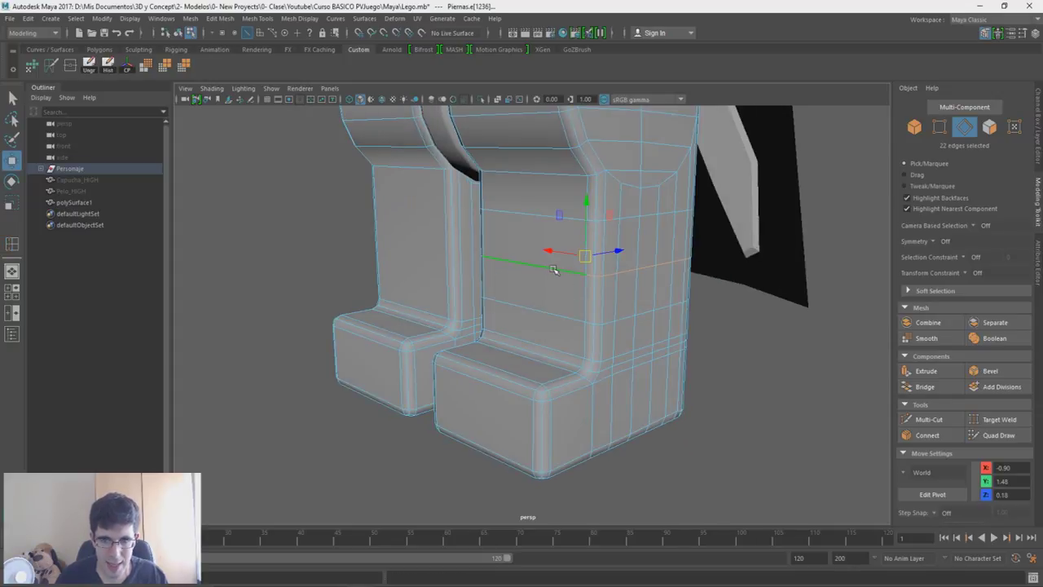
{"action": "right_click", "coordinate": [554, 271], "text": "shift"}
{"action": "left_click", "coordinate": [593, 276]}
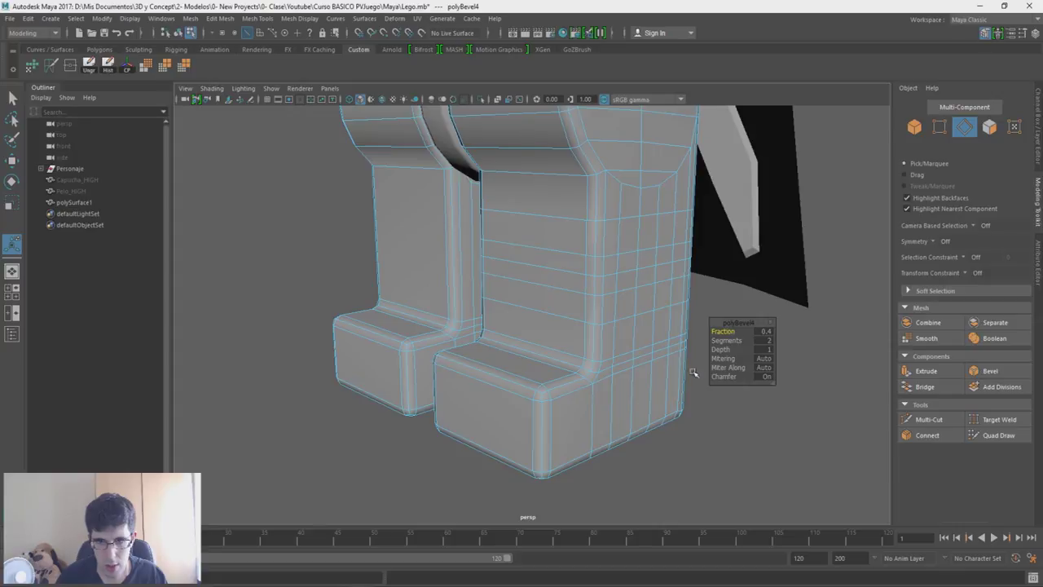
Step: Mirror the Piernas legs mesh onto the other side
{"action": "left_click", "coordinate": [522, 281]}
{"action": "key", "text": "w"}
{"action": "left_click_drag", "start_coordinate": [522, 280], "coordinate": [506, 276], "text": "alt"}
{"action": "right_click_drag", "start_coordinate": [738, 281], "coordinate": [791, 256]}
{"action": "right_click", "coordinate": [607, 272], "text": "shift"}
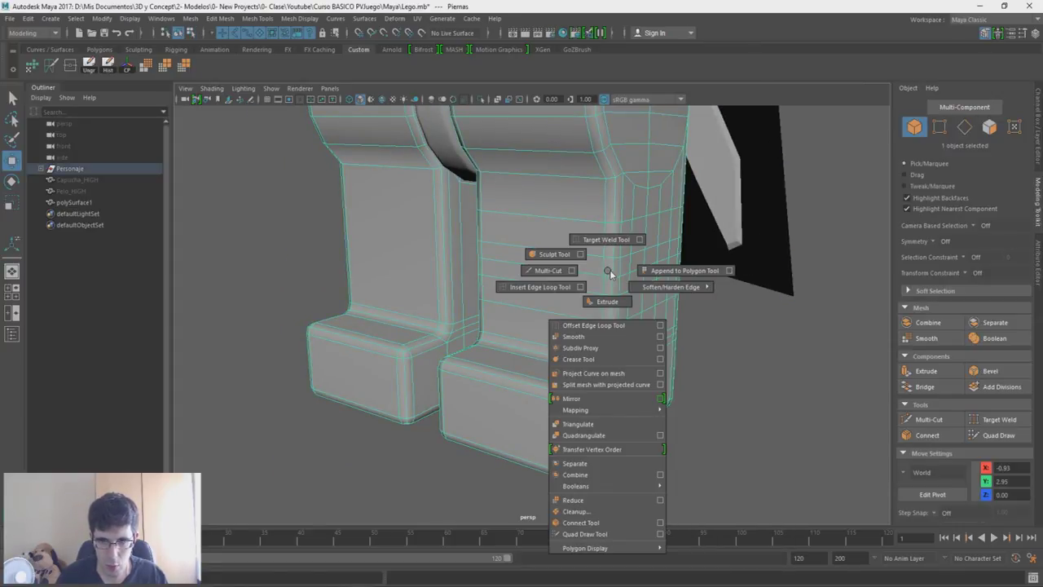
{"action": "left_click", "coordinate": [591, 399]}
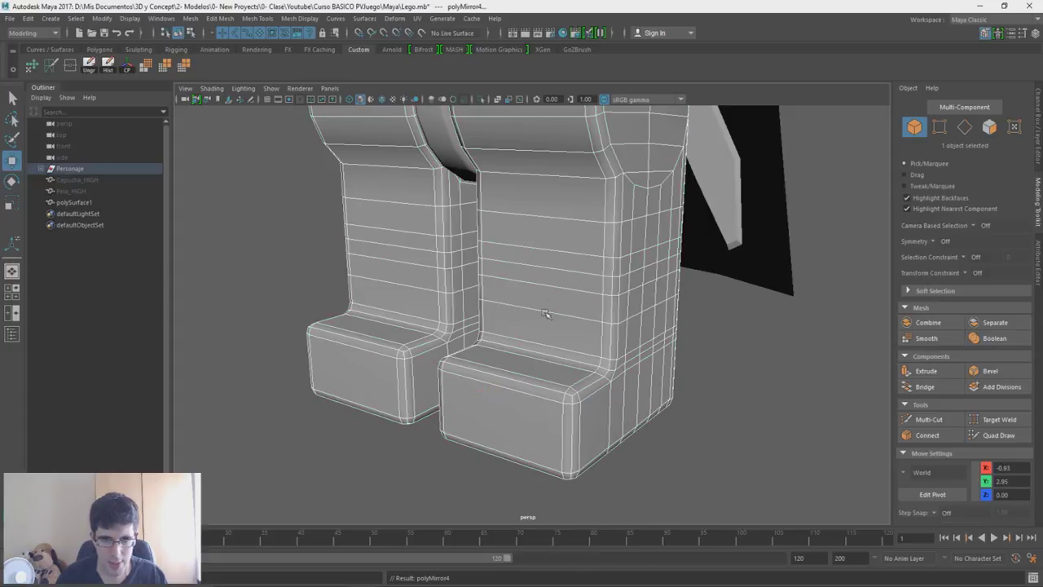
Step: Frame the whole figure and select the arms mesh
{"action": "left_click_drag", "start_coordinate": [547, 302], "coordinate": [529, 324], "text": "alt"}
{"action": "scroll", "coordinate": [530, 325], "scroll_direction": "down", "scroll_amount": 5}
{"action": "middle_click_drag", "start_coordinate": [530, 324], "coordinate": [530, 375], "text": "alt"}
{"action": "left_click", "coordinate": [556, 311]}
{"action": "left_click_drag", "start_coordinate": [583, 285], "coordinate": [550, 316], "text": "alt"}
{"action": "scroll", "coordinate": [570, 358], "scroll_direction": "up", "scroll_amount": 4}
Step: Insert a new edge loop around the arm
{"action": "mouse_move", "coordinate": [601, 287]}
{"action": "left_mouse_down", "text": "alt"}
{"action": "mouse_move", "coordinate": [588, 290]}
{"action": "mouse_move", "coordinate": [665, 281]}
{"action": "left_mouse_up", "text": "alt"}
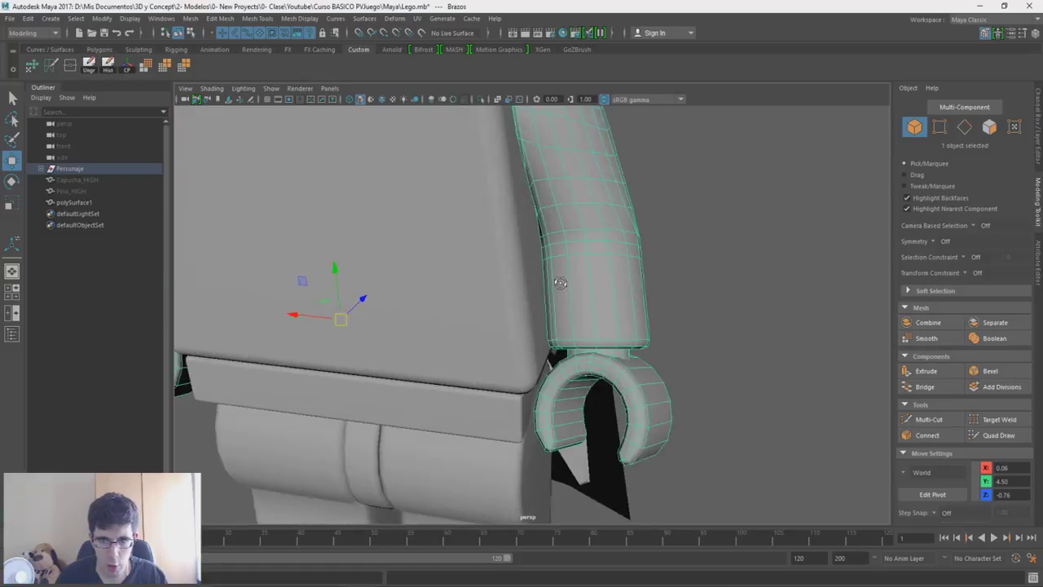
{"action": "mouse_move", "coordinate": [665, 283]}
{"action": "right_mouse_down"}
{"action": "mouse_move", "coordinate": [648, 286]}
{"action": "mouse_move", "coordinate": [639, 372]}
{"action": "right_mouse_up"}
{"action": "left_click", "coordinate": [648, 285]}
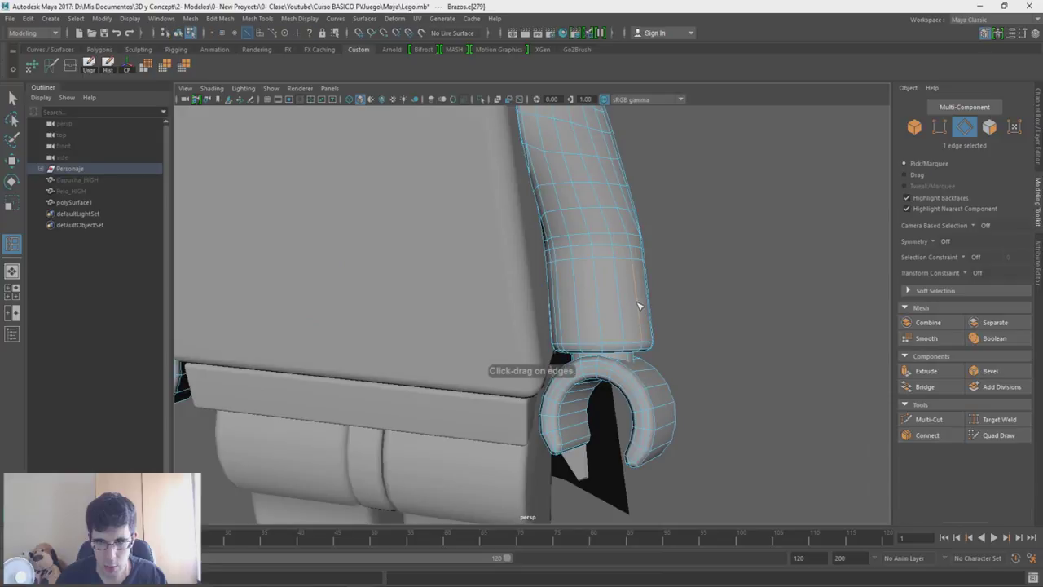
{"action": "left_click", "coordinate": [640, 305]}
{"action": "scroll", "coordinate": [601, 198], "scroll_direction": "down", "scroll_amount": 5}
{"action": "scroll", "coordinate": [596, 225], "scroll_direction": "down", "scroll_amount": 3}
{"action": "key", "text": "w"}
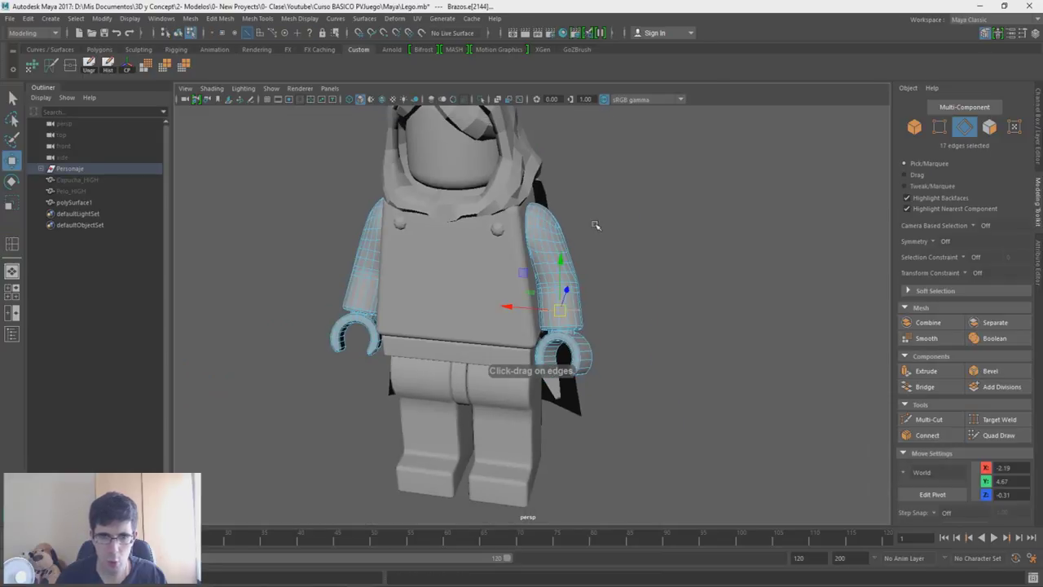
Step: Mirror the arms mesh onto the other side
{"action": "right_click_drag", "start_coordinate": [582, 264], "coordinate": [619, 240]}
{"action": "right_click_drag", "start_coordinate": [576, 275], "coordinate": [560, 414], "text": "shift"}
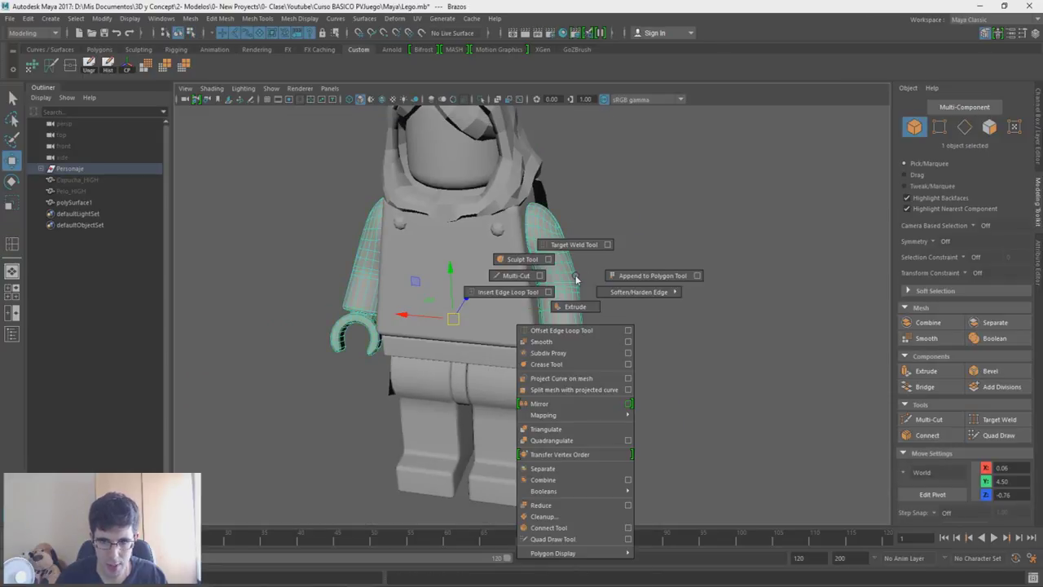
{"action": "right_click_drag", "start_coordinate": [681, 290], "coordinate": [707, 257], "text": "shift"}
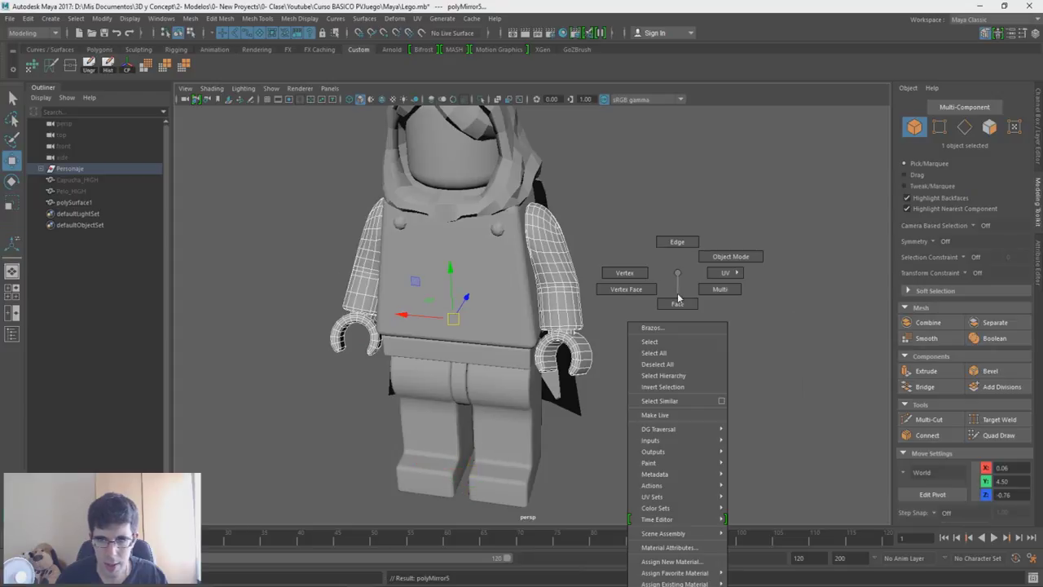
{"action": "left_click_drag", "start_coordinate": [640, 319], "coordinate": [459, 322], "text": "alt"}
Step: Insert a horizontal edge loop across the Capa cape
{"action": "left_click", "coordinate": [555, 326]}
{"action": "right_click_drag", "start_coordinate": [775, 291], "coordinate": [768, 237]}
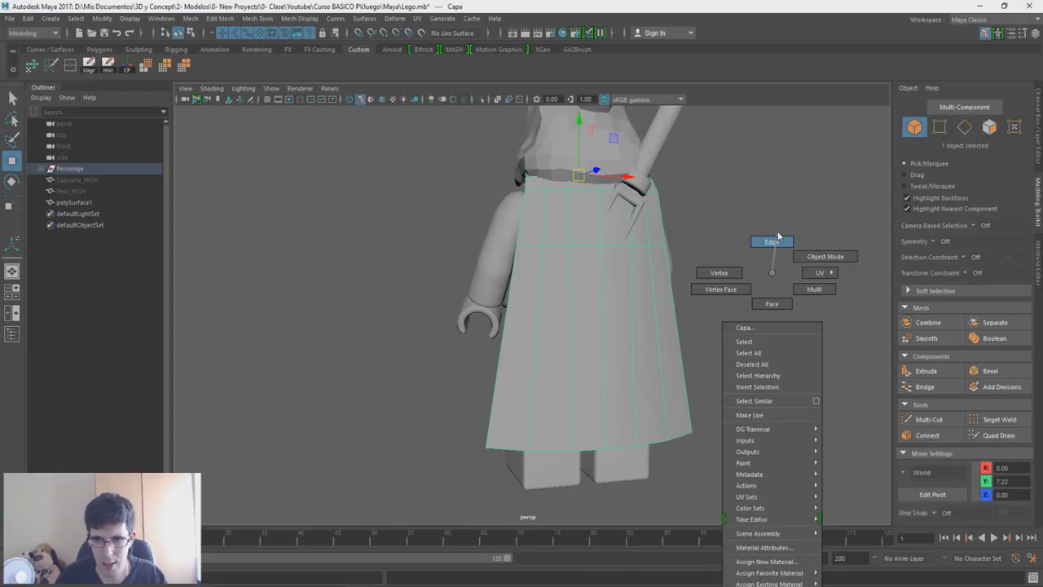
{"action": "left_click", "coordinate": [567, 300]}
{"action": "right_click", "coordinate": [568, 300], "text": "shift"}
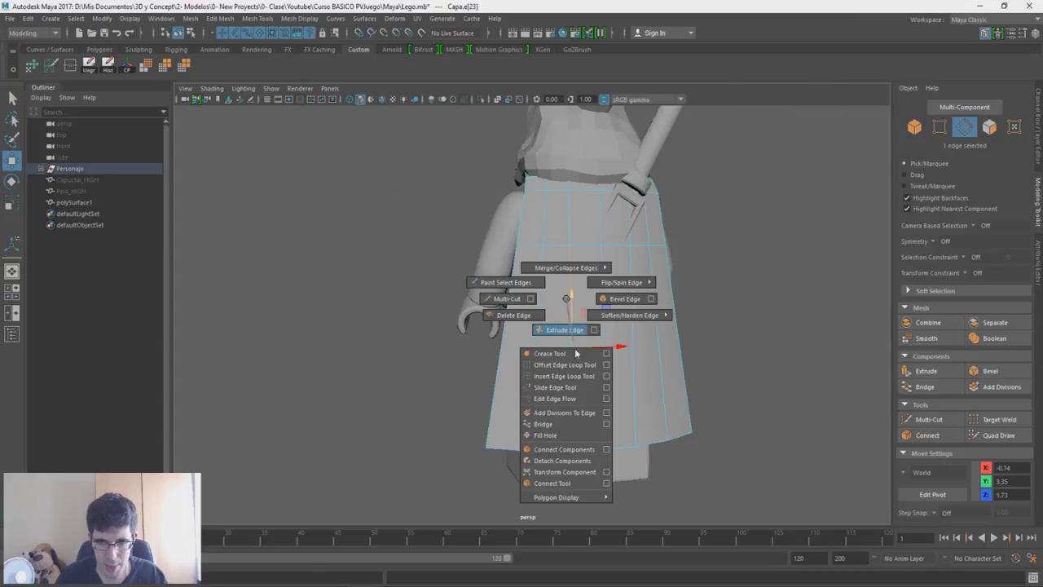
{"action": "left_click", "coordinate": [562, 376]}
{"action": "left_click", "coordinate": [574, 296]}
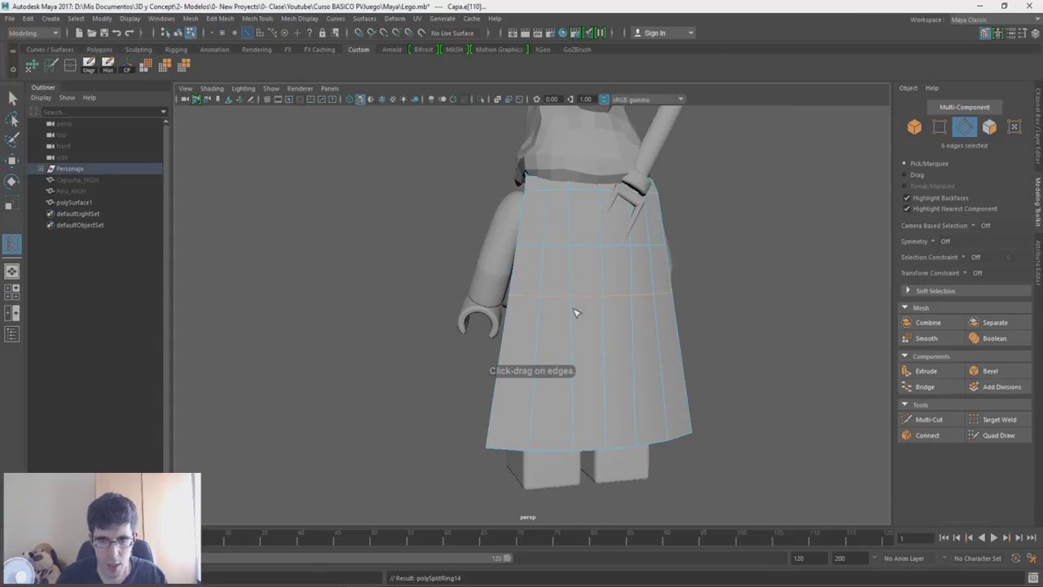
{"action": "key", "text": "w"}
{"action": "mouse_move", "coordinate": [644, 391]}
{"action": "left_mouse_down", "text": "alt"}
{"action": "mouse_move", "coordinate": [652, 321]}
{"action": "mouse_move", "coordinate": [641, 229]}
{"action": "mouse_move", "coordinate": [645, 324]}
{"action": "left_mouse_up", "text": "alt"}
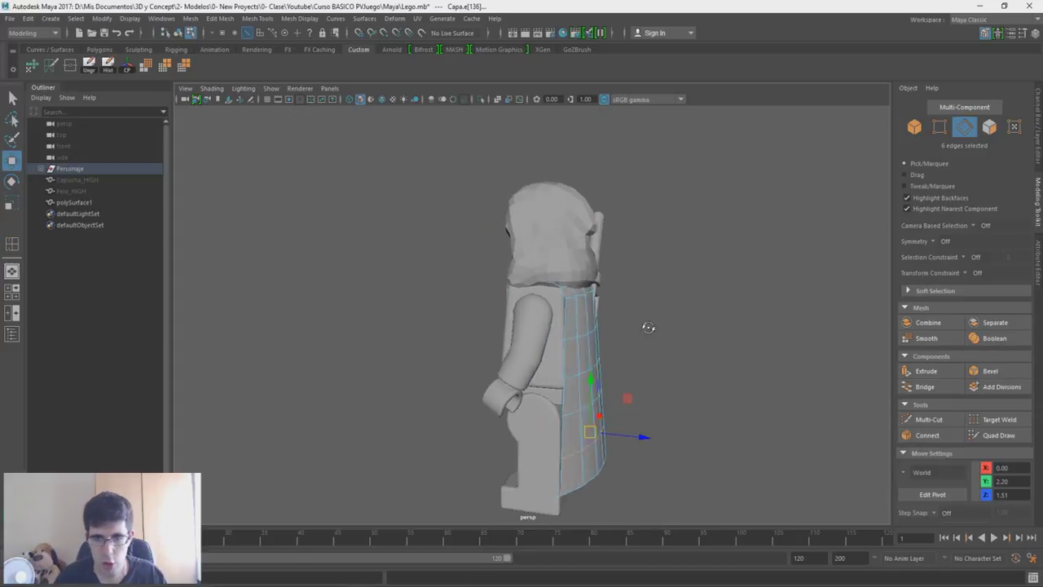
{"action": "left_click_drag", "start_coordinate": [640, 325], "coordinate": [557, 346], "text": "alt"}
Step: Select edges on the torso and arms, then return the arms to object selection
{"action": "left_click", "coordinate": [477, 323]}
{"action": "left_click_drag", "start_coordinate": [477, 324], "coordinate": [549, 349], "text": "alt"}
{"action": "left_click", "coordinate": [421, 344]}
{"action": "middle_click_drag", "start_coordinate": [421, 344], "coordinate": [438, 221], "text": "alt"}
{"action": "right_click_drag", "start_coordinate": [382, 331], "coordinate": [330, 276]}
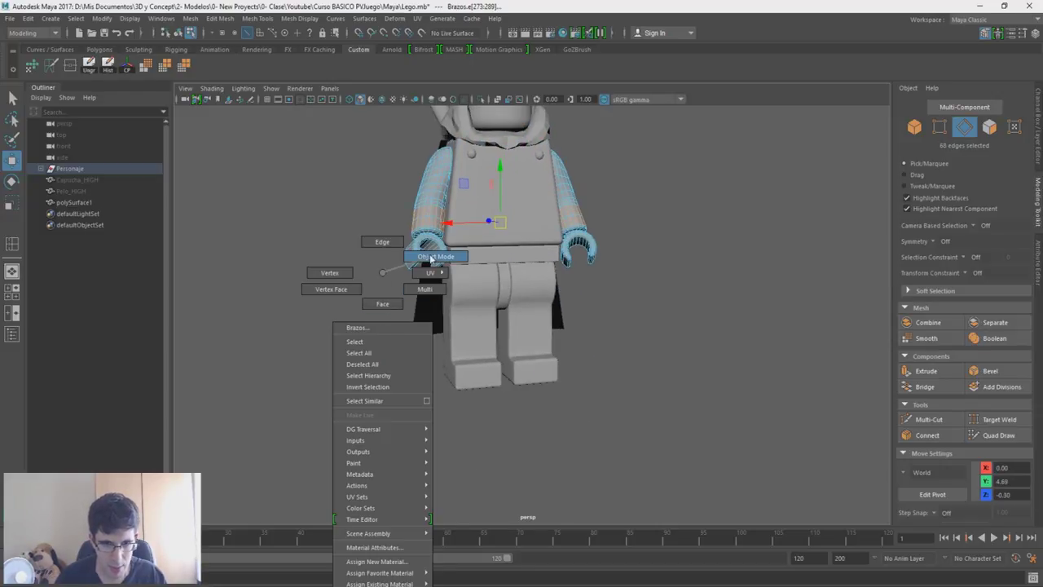
Step: Select the legs and the belt around the waist
{"action": "left_click", "coordinate": [482, 334]}
{"action": "middle_click_drag", "start_coordinate": [496, 265], "coordinate": [497, 310], "text": "alt"}
{"action": "left_click", "coordinate": [497, 299]}
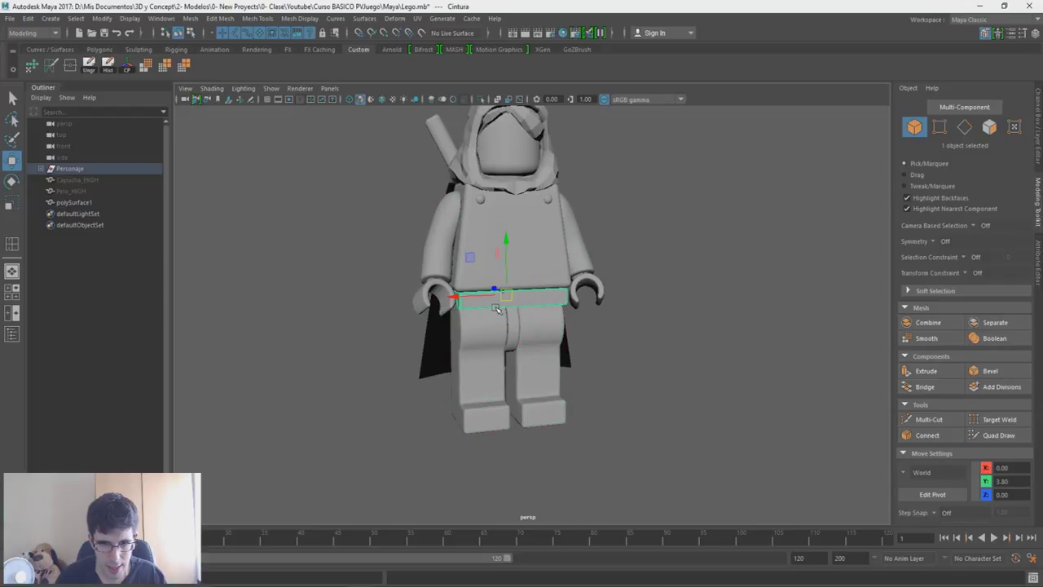
{"action": "left_click_drag", "start_coordinate": [497, 310], "coordinate": [403, 312], "text": "alt"}
{"action": "right_click_drag", "start_coordinate": [403, 313], "coordinate": [539, 531], "text": "alt"}
{"action": "left_click_drag", "start_coordinate": [499, 389], "coordinate": [574, 379], "text": "alt"}
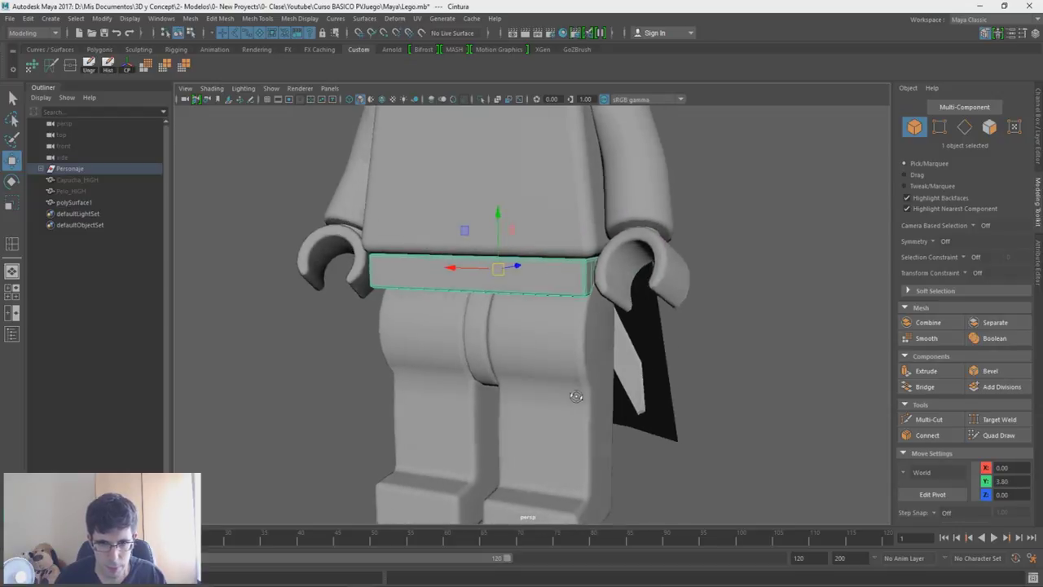
Step: Add the crotch piece and the head to the selection
{"action": "left_click", "coordinate": [484, 351]}
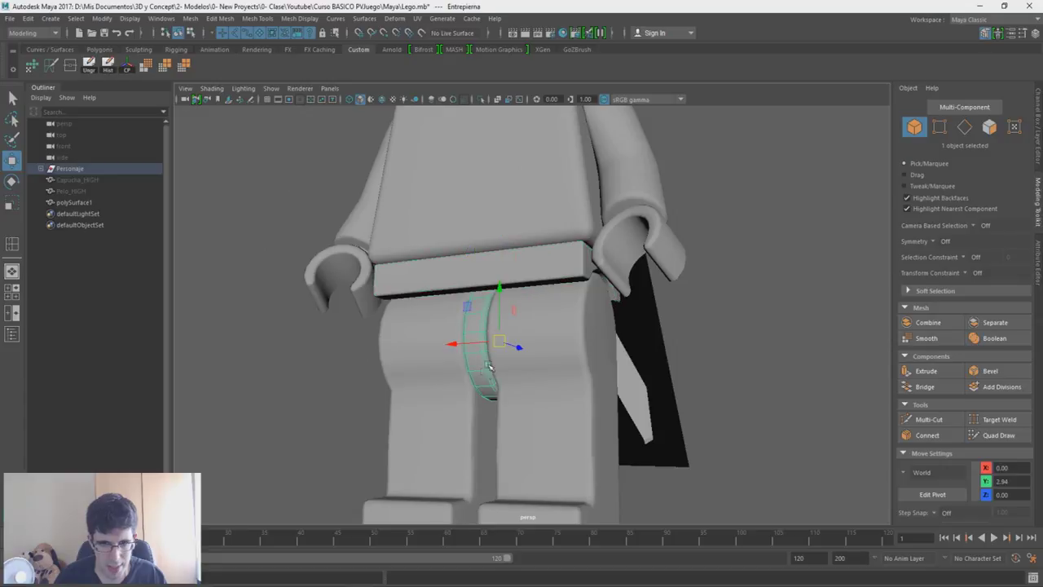
{"action": "left_click_drag", "start_coordinate": [484, 351], "coordinate": [517, 389], "text": "alt"}
{"action": "right_click_drag", "start_coordinate": [518, 390], "coordinate": [470, 183], "text": "alt"}
{"action": "middle_click_drag", "start_coordinate": [470, 183], "coordinate": [505, 338], "text": "alt"}
{"action": "mouse_move", "coordinate": [505, 338]}
{"action": "left_mouse_down", "text": "alt"}
{"action": "mouse_move", "coordinate": [570, 334]}
{"action": "mouse_move", "coordinate": [524, 281]}
{"action": "left_mouse_up", "text": "alt"}
{"action": "left_click", "coordinate": [524, 281]}
Step: Isolate the head and insert an extra edge loop around its neck
{"action": "right_click_drag", "start_coordinate": [524, 281], "coordinate": [593, 523], "text": "alt"}
{"action": "key", "text": "ctrl+1"}
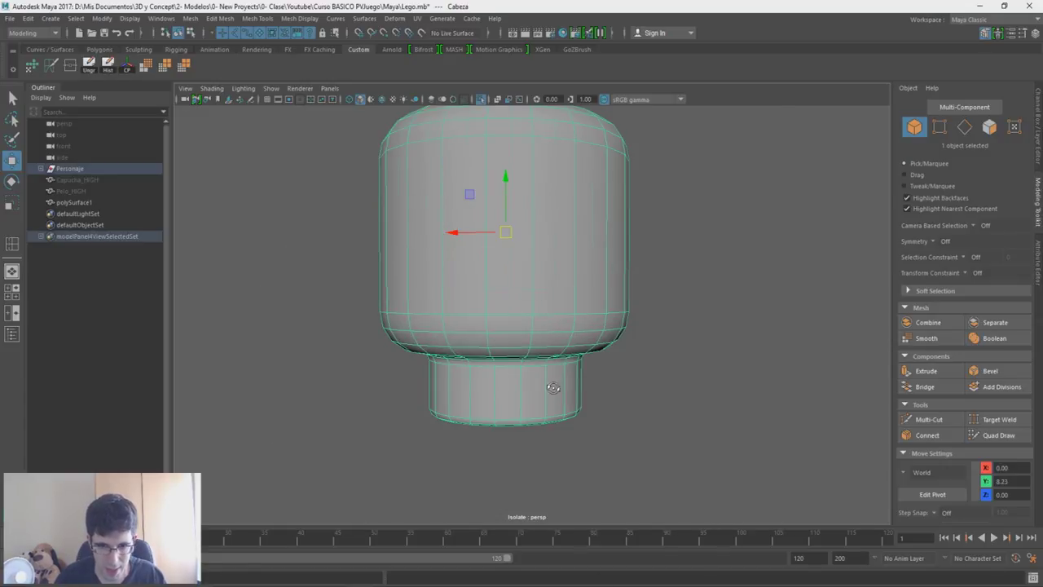
{"action": "right_click_drag", "start_coordinate": [628, 292], "coordinate": [629, 248]}
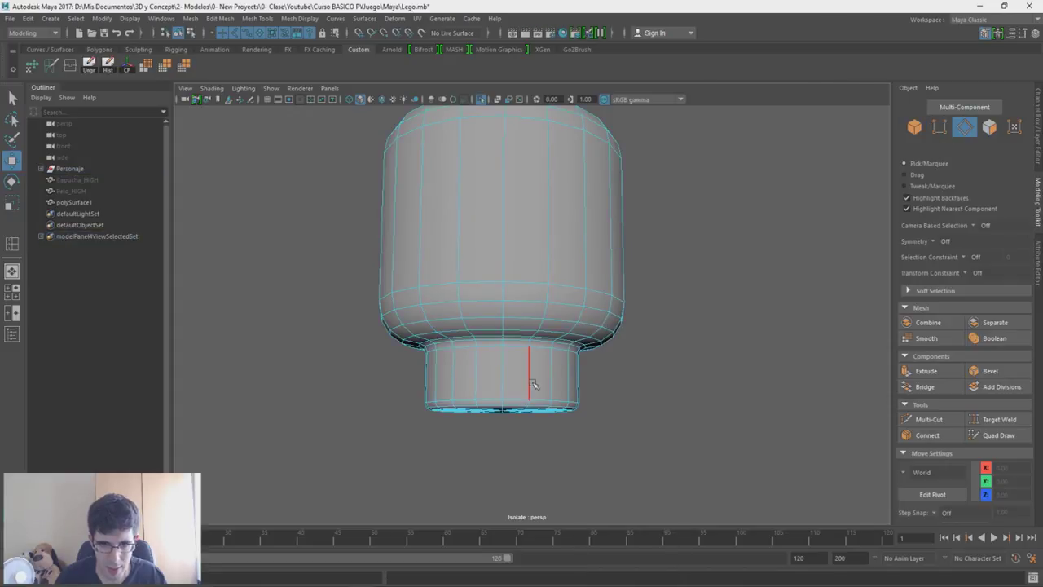
{"action": "right_click_drag", "start_coordinate": [531, 384], "coordinate": [530, 459], "text": "shift"}
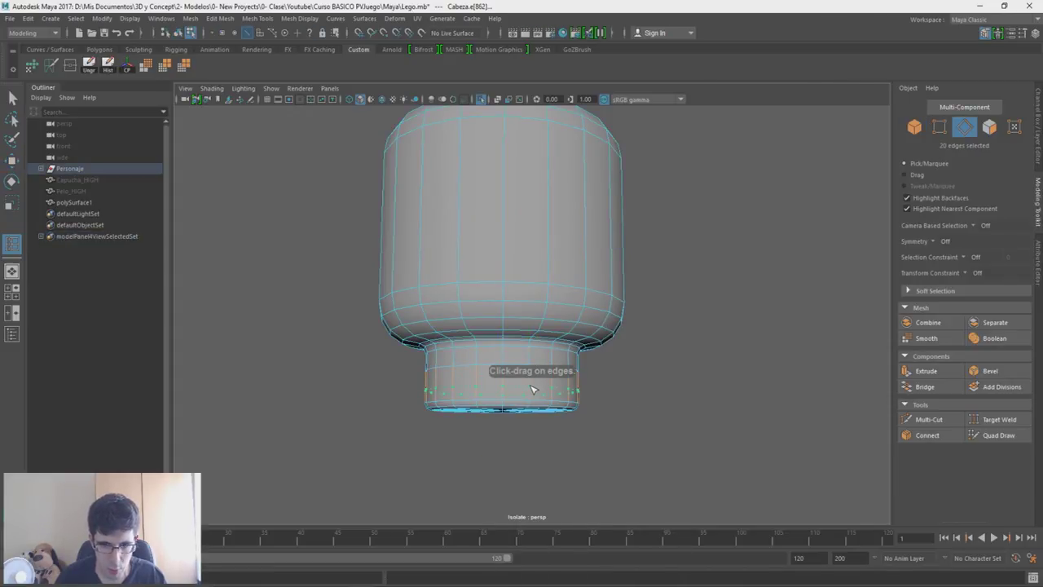
{"action": "key", "text": "w"}
{"action": "scroll", "coordinate": [562, 204], "scroll_direction": "down", "scroll_amount": 4}
Step: Show the whole character again, return the head to object mode, and select the torso
{"action": "key", "text": "ctrl+1"}
{"action": "scroll", "coordinate": [568, 260], "scroll_direction": "down", "scroll_amount": 2}
{"action": "scroll", "coordinate": [586, 253], "scroll_direction": "down", "scroll_amount": 3}
{"action": "right_click_drag", "start_coordinate": [612, 248], "coordinate": [670, 227]}
{"action": "middle_click_drag", "start_coordinate": [554, 201], "coordinate": [559, 151], "text": "alt"}
{"action": "left_click", "coordinate": [548, 244]}
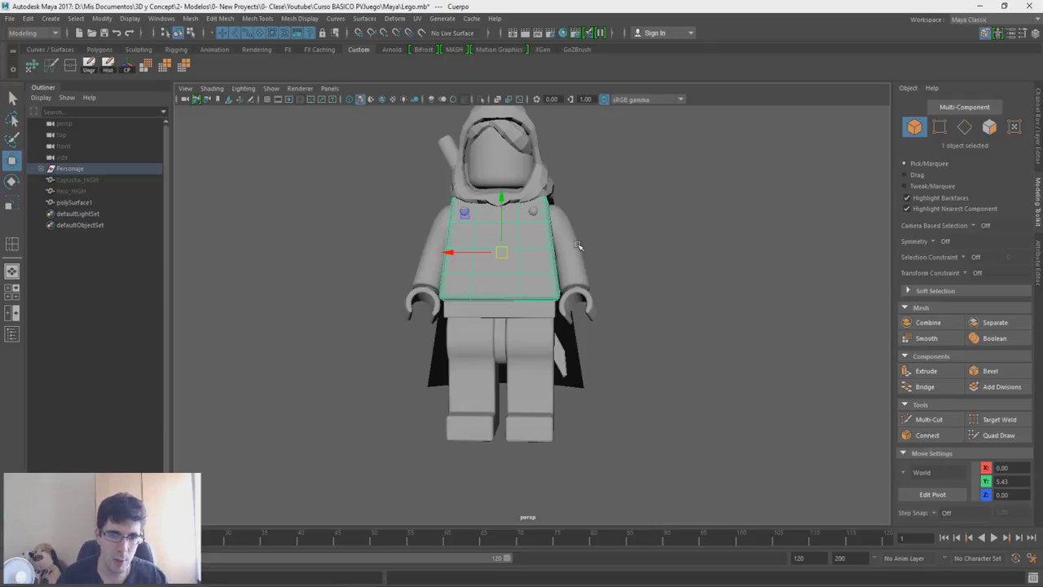
{"action": "mouse_move", "coordinate": [698, 222]}
{"action": "left_mouse_down", "text": "alt"}
{"action": "mouse_move", "coordinate": [593, 274]}
{"action": "mouse_move", "coordinate": [618, 263]}
{"action": "left_mouse_up", "text": "alt"}
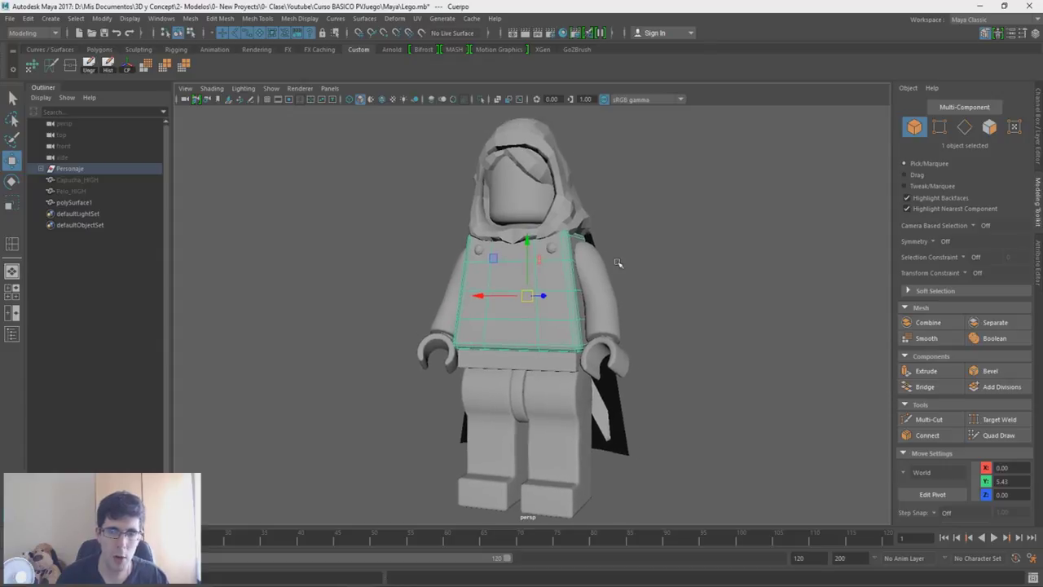